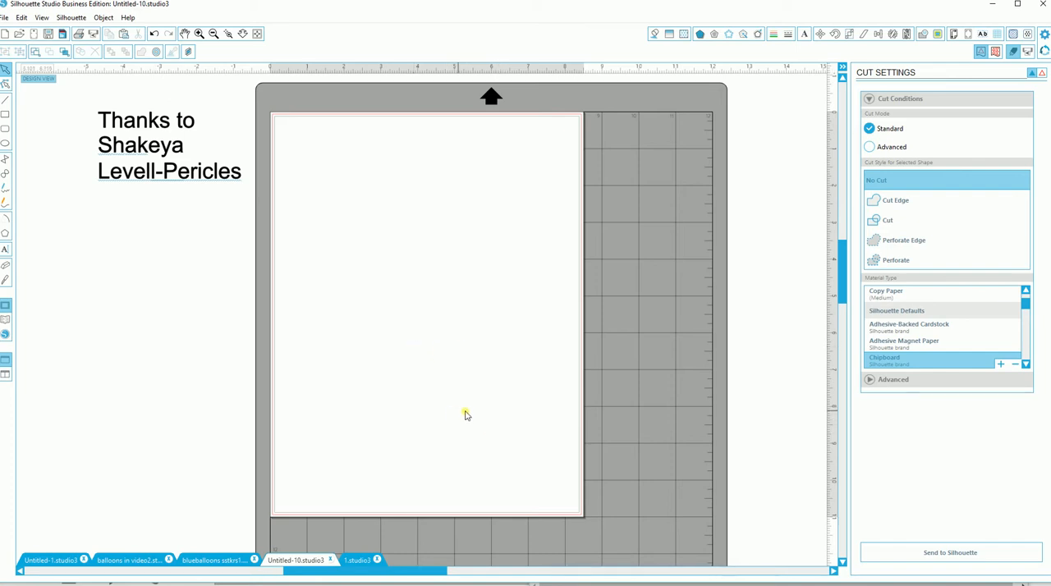
# Step: In the "balloons in video2" design, move the small olive balloon to the page's upper-right corner and the spare green balloon onto the page's left edge
pyautogui.click(124, 561)
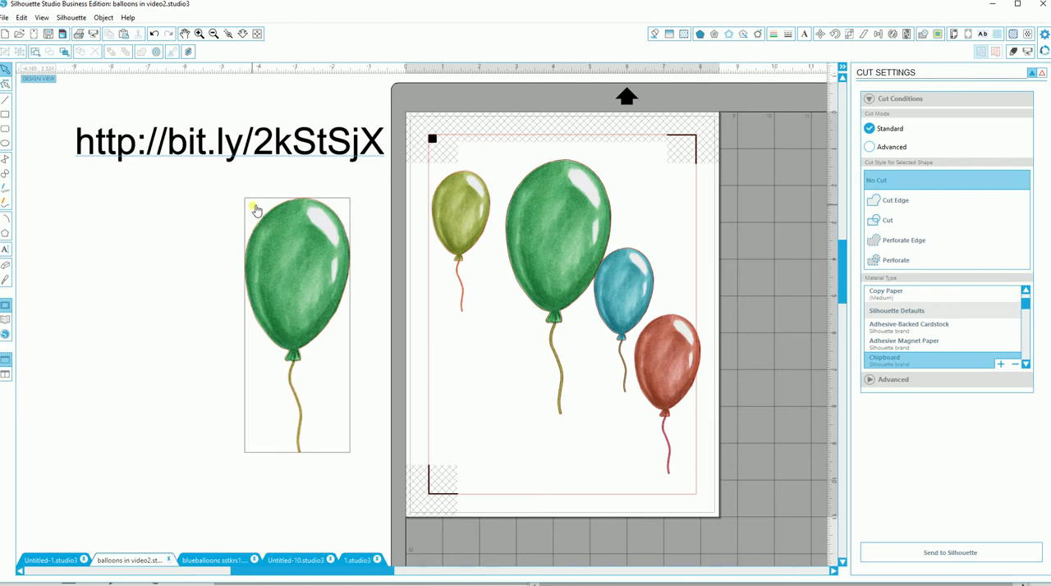
pyautogui.moveTo(469, 227); pyautogui.dragTo(701, 158)
pyautogui.moveTo(291, 293); pyautogui.dragTo(453, 348)
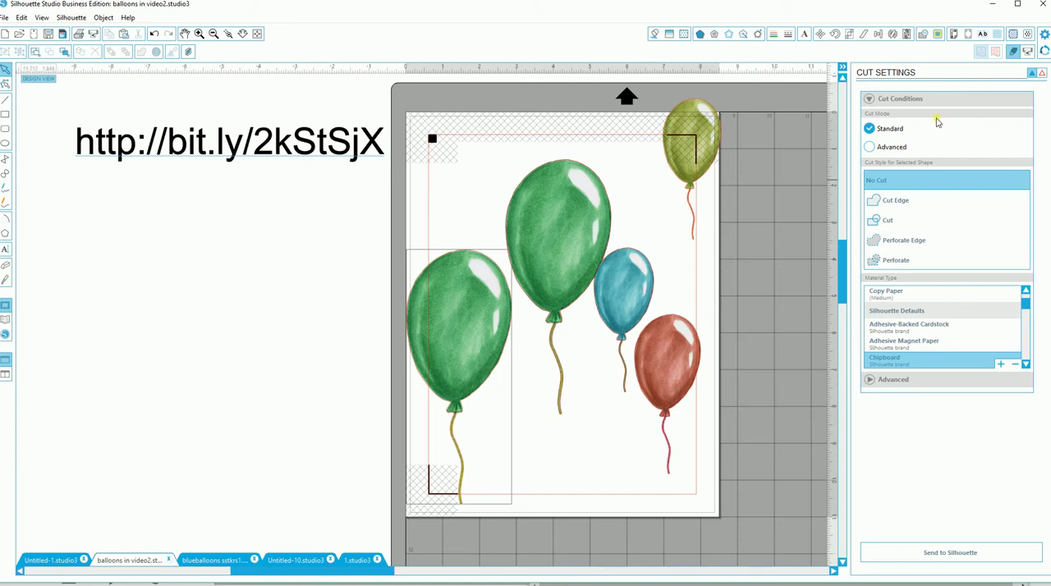
# Step: Check the balloons' cut lines and move the spare green balloon back off the page, below the web link text
pyautogui.click(1041, 72)
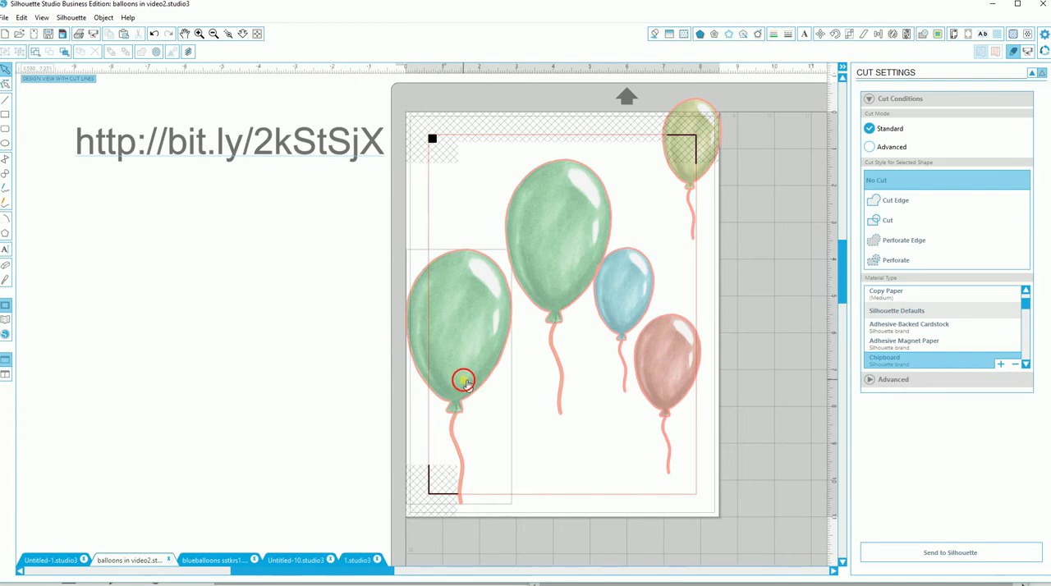
pyautogui.moveTo(462, 378); pyautogui.dragTo(301, 355)
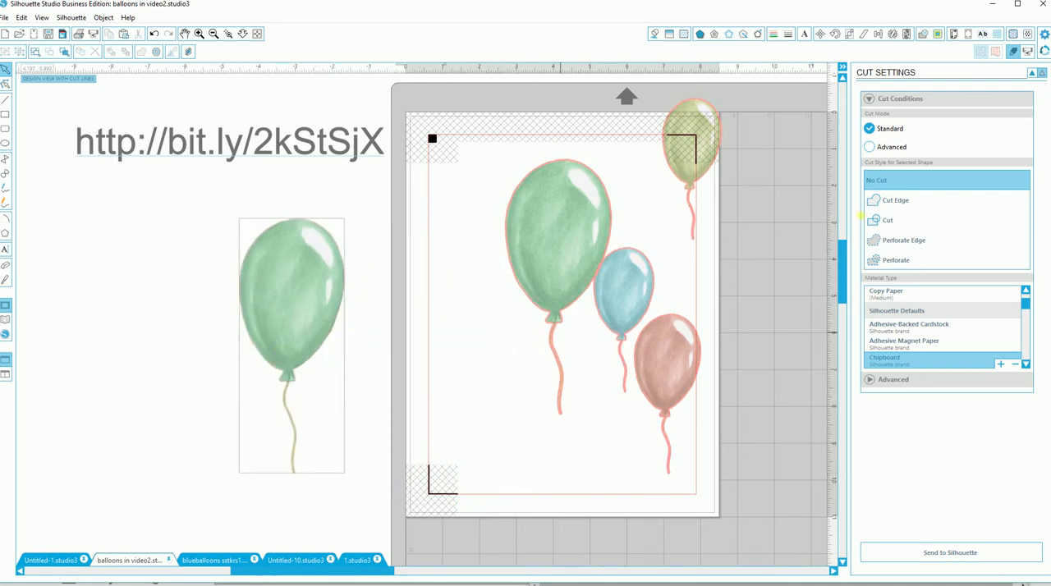
pyautogui.click(1032, 74)
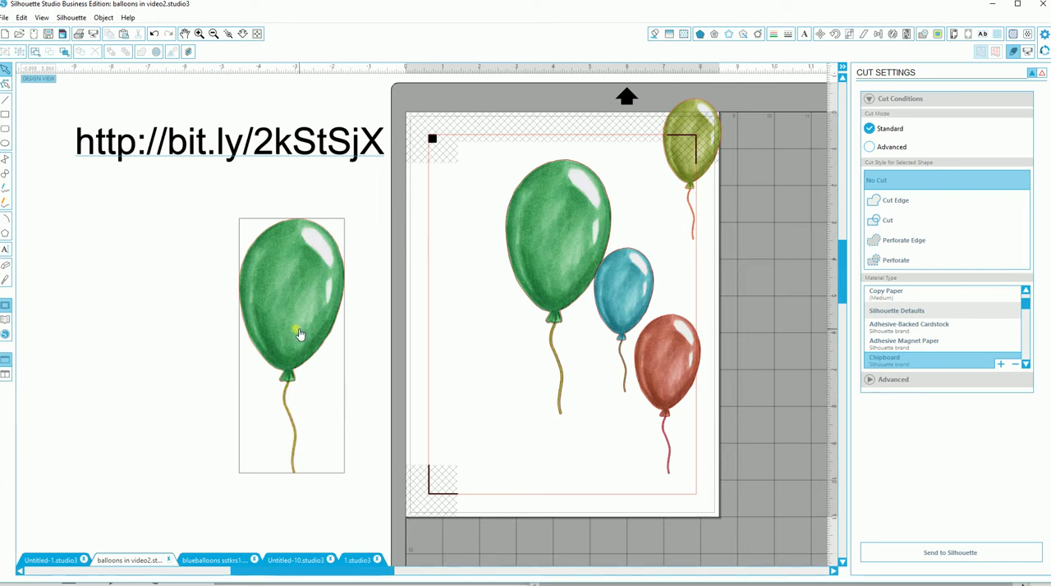
pyautogui.moveTo(300, 331); pyautogui.dragTo(244, 309)
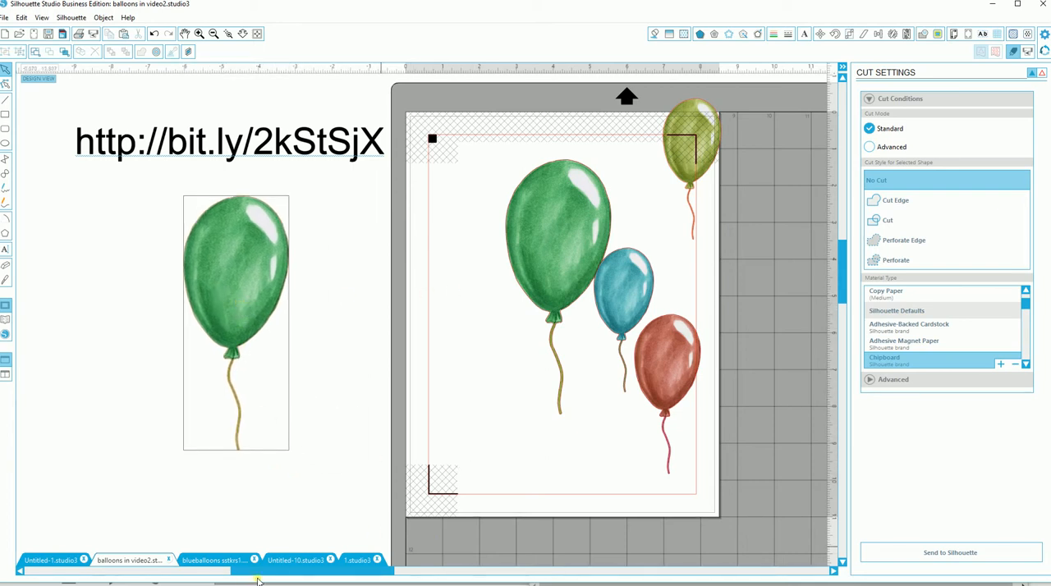
# Step: Bring the first green balloon from the library's flowerMarker Elements folder into Untitled-10.studio3 by opening it, cutting it and pasting it
pyautogui.click(301, 562)
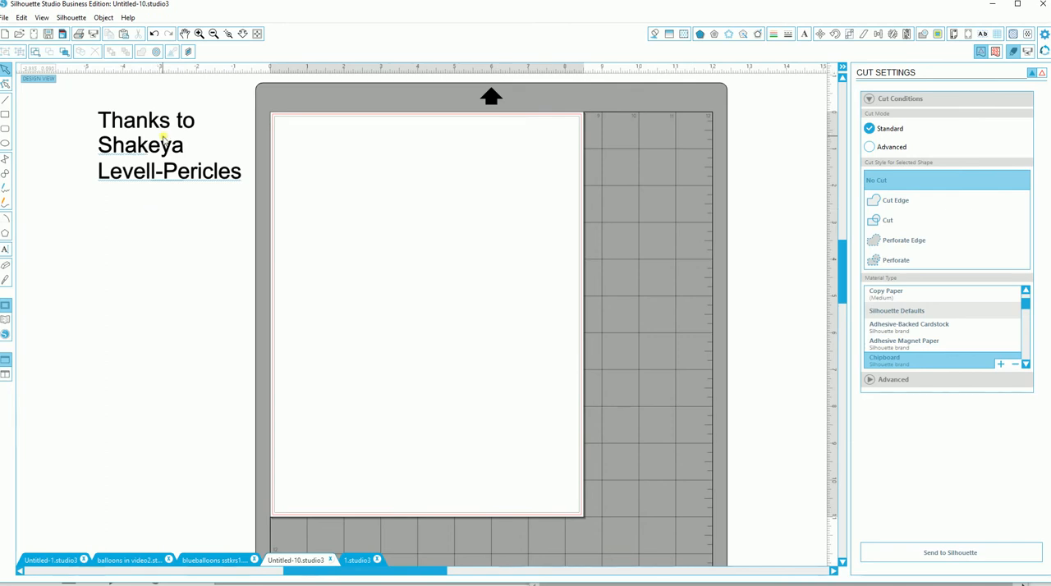
pyautogui.click(6, 326)
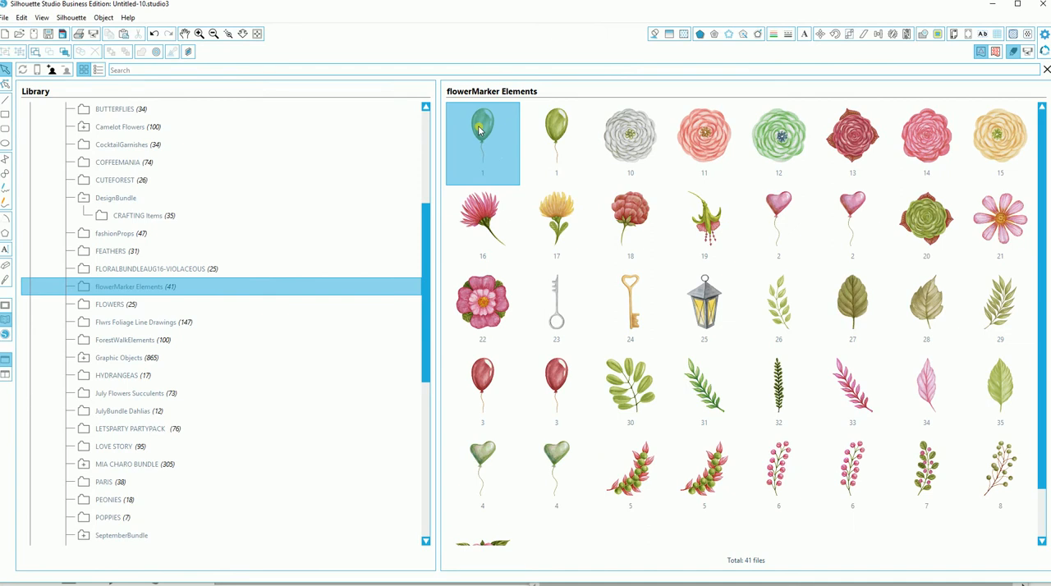
pyautogui.doubleClick(480, 129)
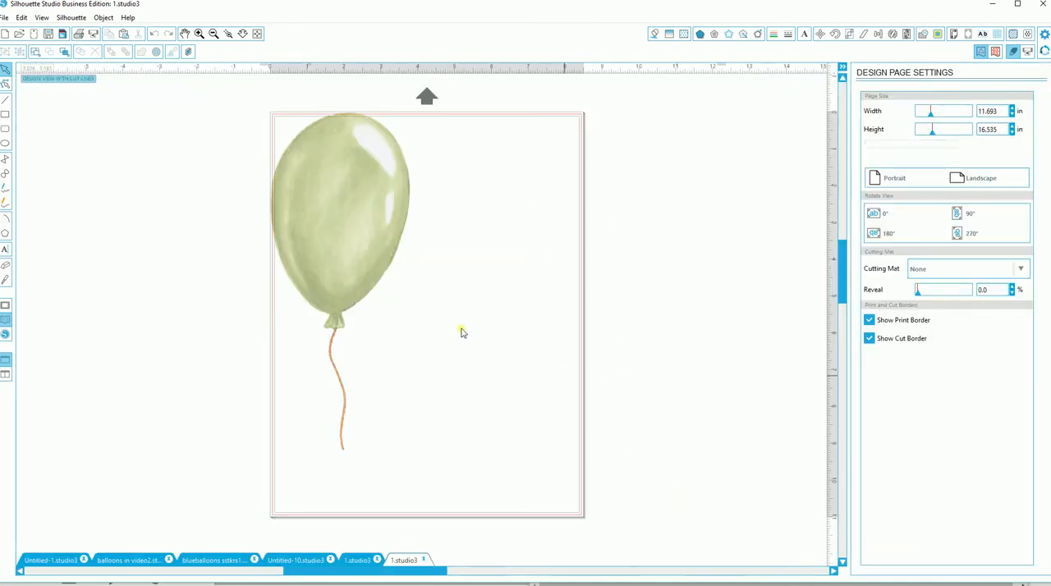
pyautogui.click(343, 271)
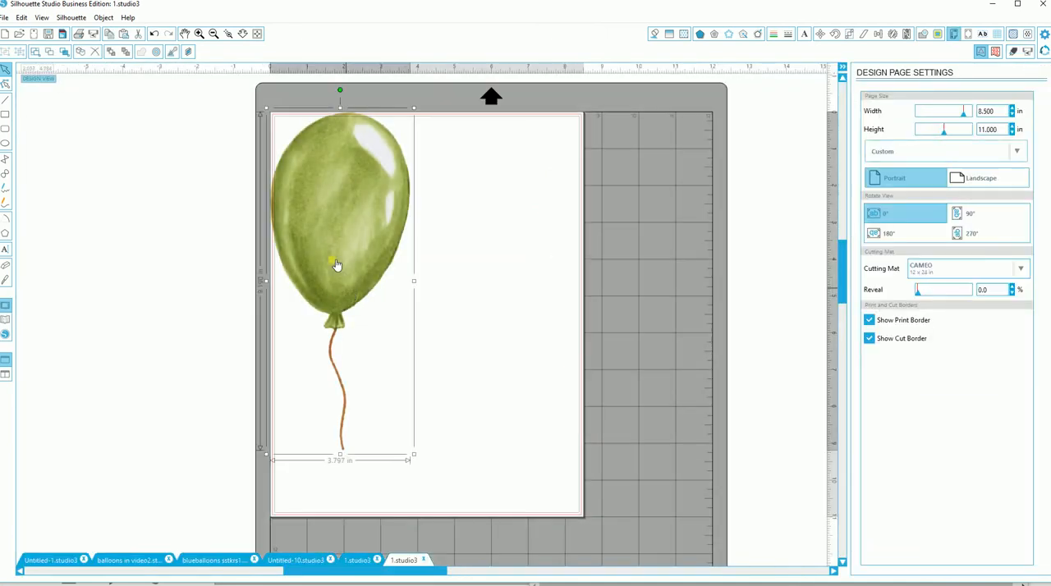
pyautogui.click(138, 34)
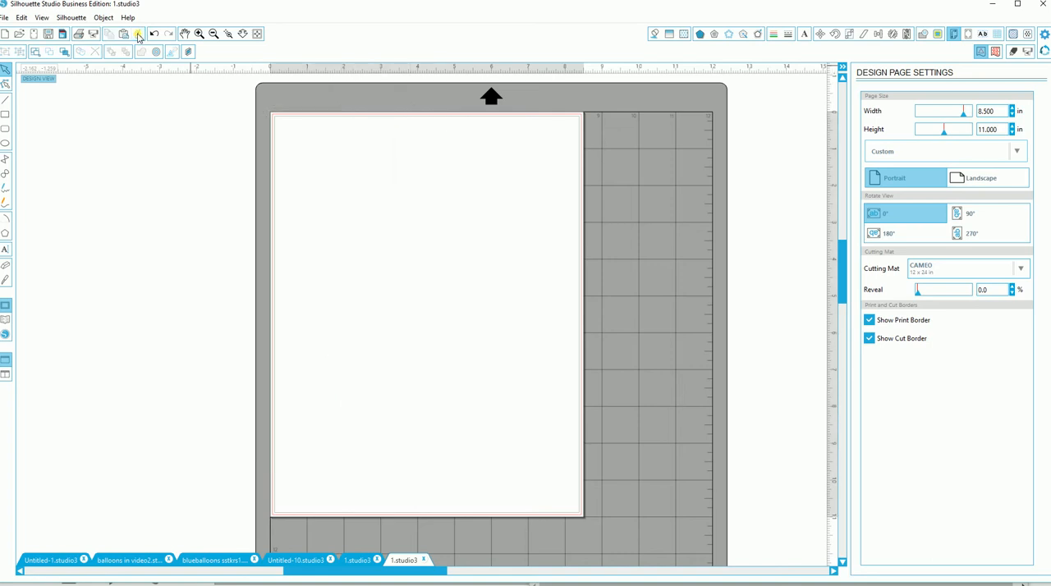
pyautogui.click(310, 566)
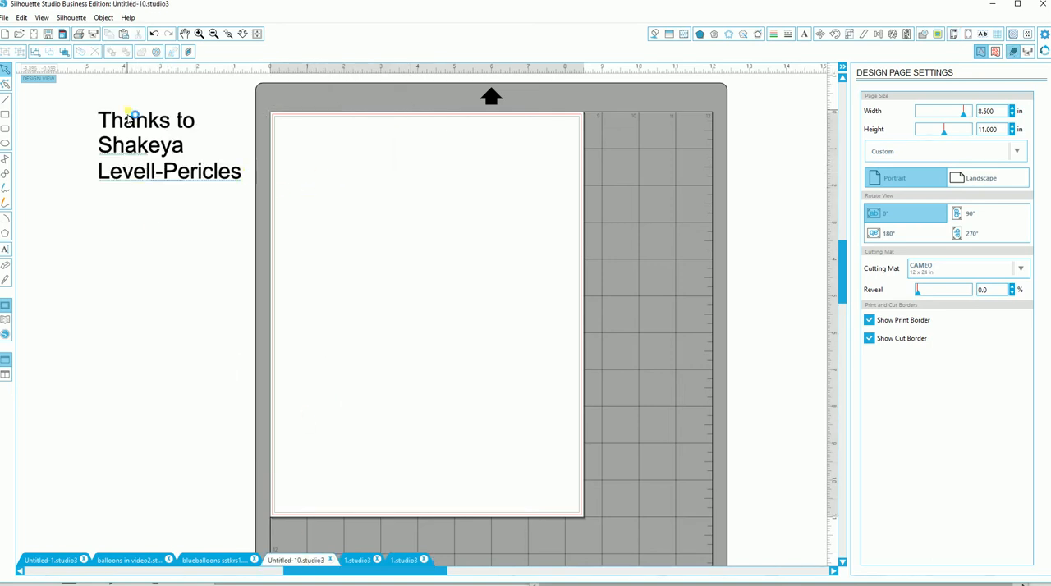
pyautogui.click(123, 33)
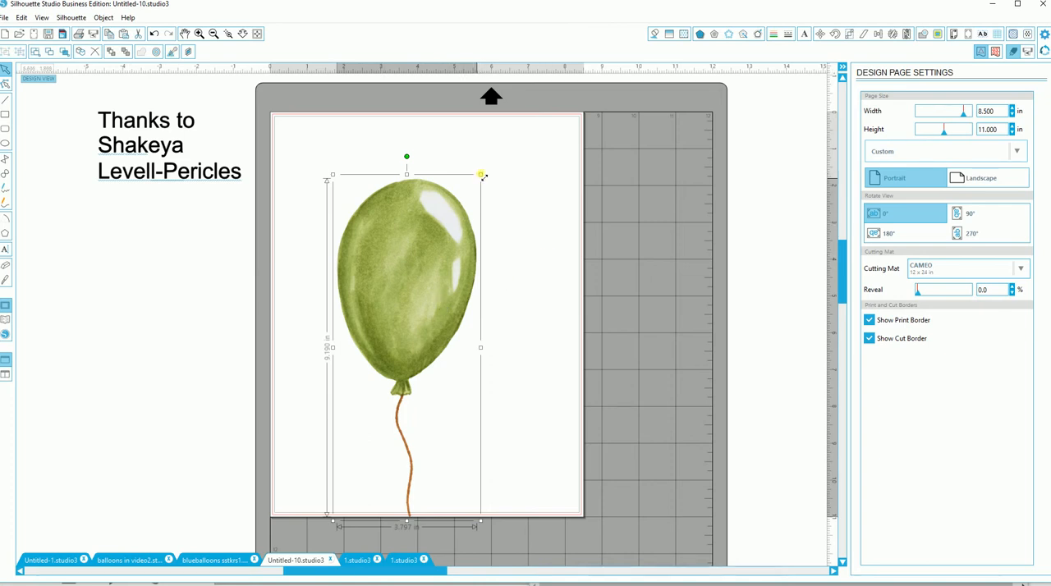
# Step: Scale the pasted balloon down to about 2.87 in wide and place it in the upper-left part of the page
pyautogui.moveTo(482, 176); pyautogui.dragTo(441, 252)
pyautogui.moveTo(381, 322); pyautogui.dragTo(359, 223)
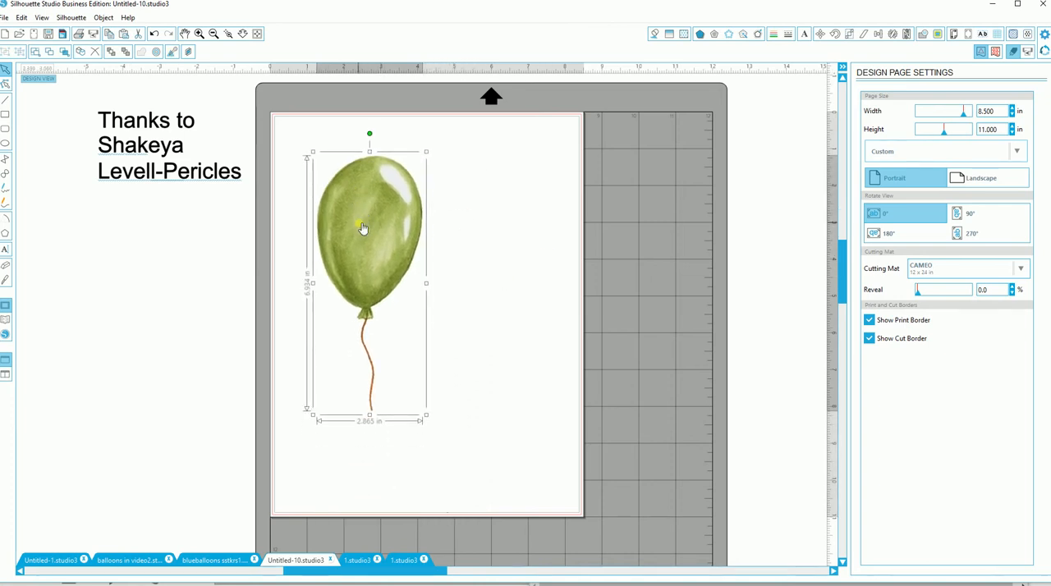
# Step: Trace and detach the whole balloon with its string, with High Pass Filter off and Threshold at 100%
pyautogui.click(938, 35)
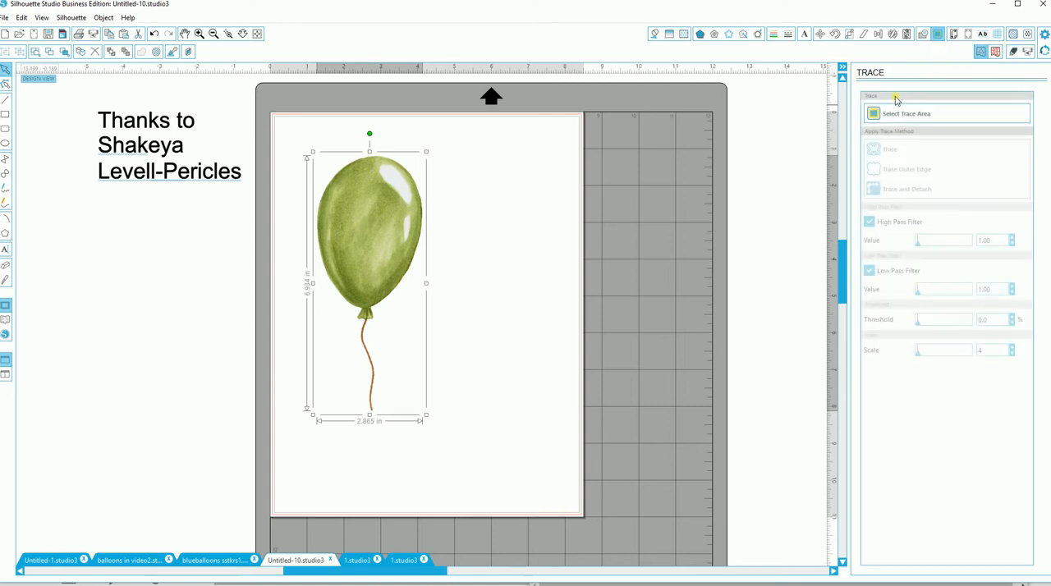
pyautogui.click(877, 113)
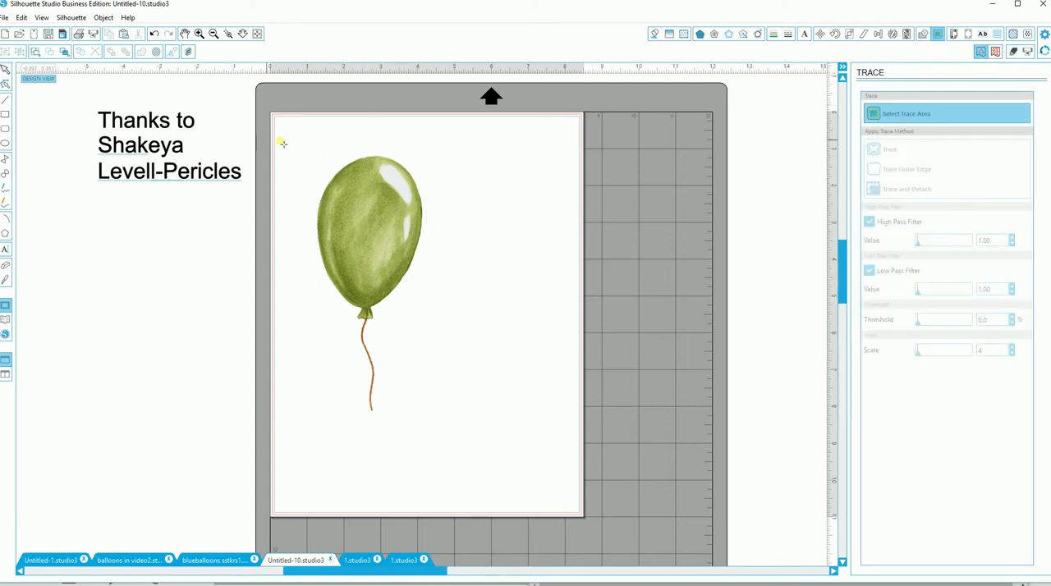
pyautogui.moveTo(290, 144)
pyautogui.mouseDown()
pyautogui.moveTo(429, 305)
pyautogui.moveTo(435, 431)
pyautogui.mouseUp()
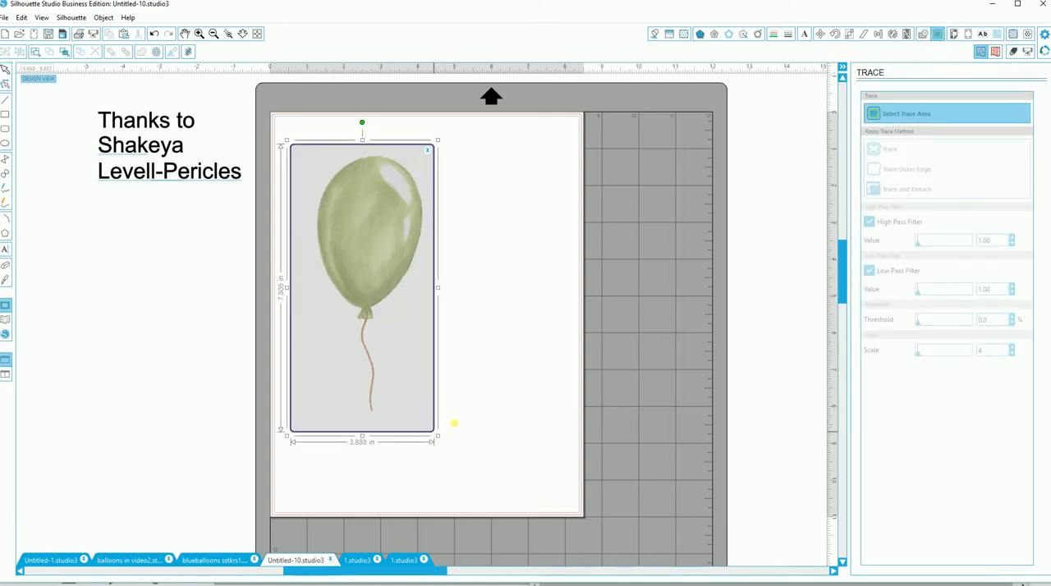
pyautogui.click(871, 223)
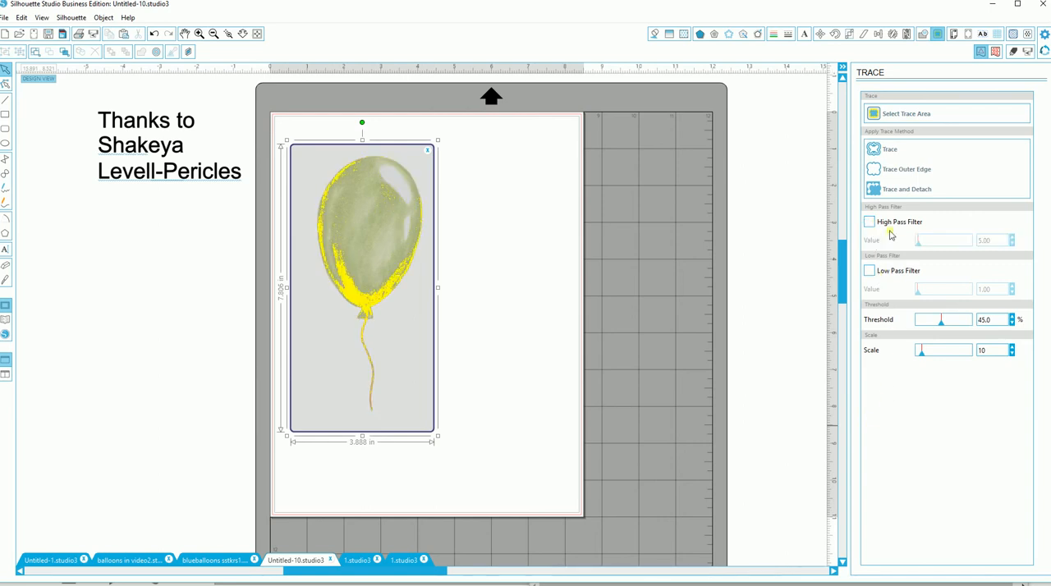
pyautogui.moveTo(943, 323); pyautogui.dragTo(1021, 313)
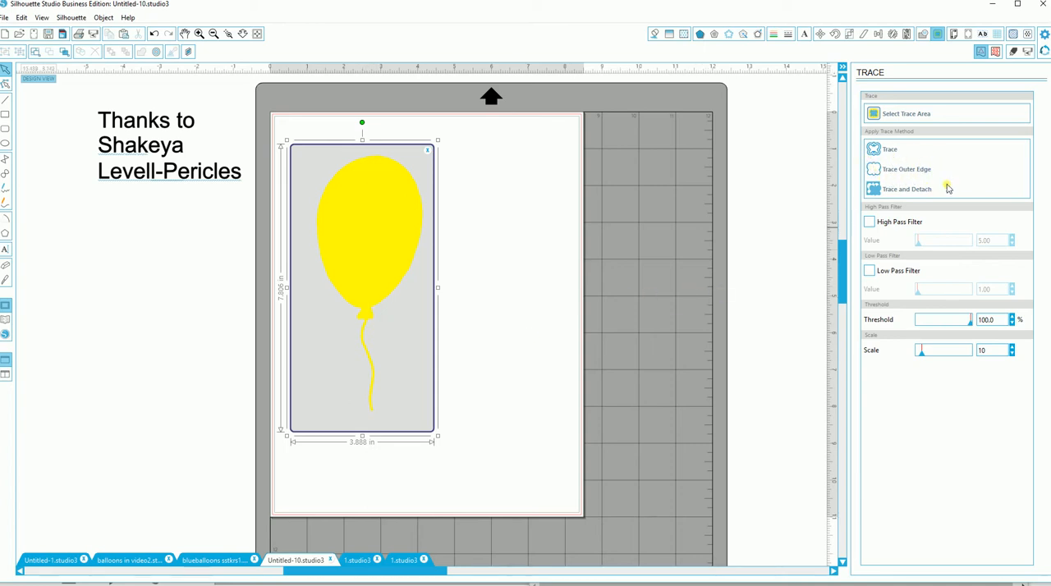
pyautogui.click(873, 190)
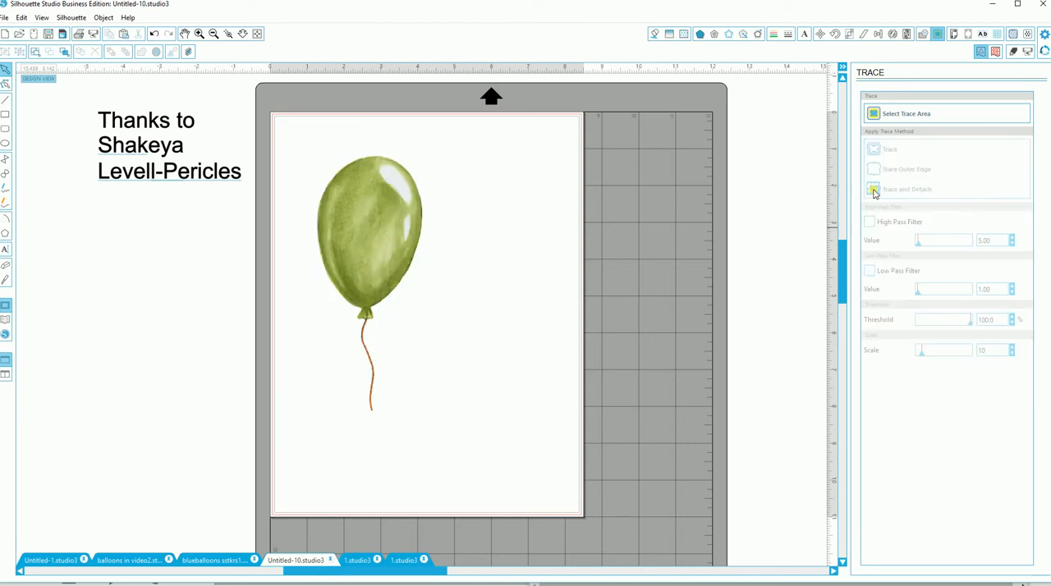
# Step: Set the detached balloon's cut style to Cut, check its cut line and return to the plain design view
pyautogui.click(390, 298)
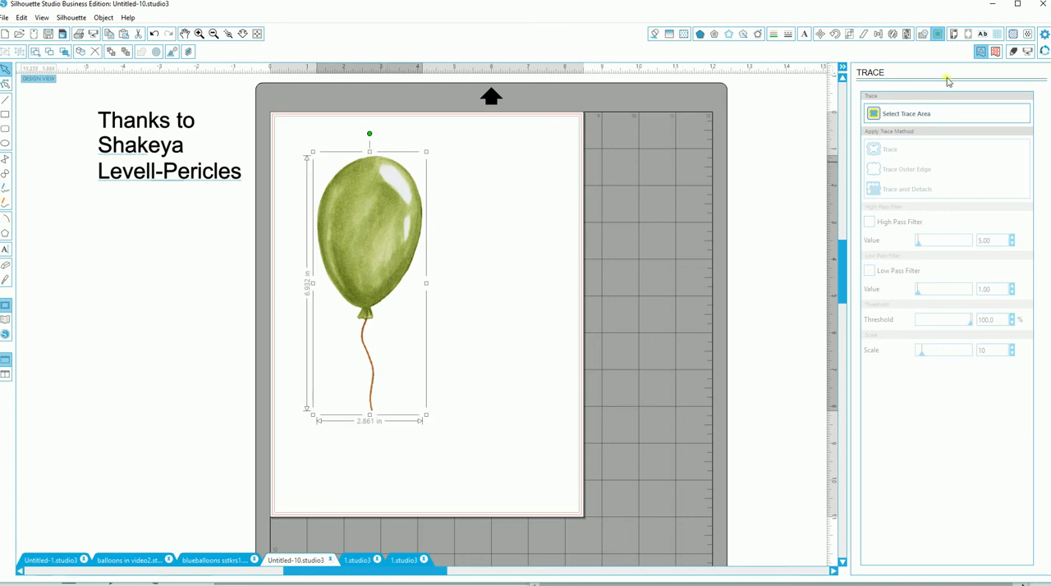
pyautogui.click(1013, 52)
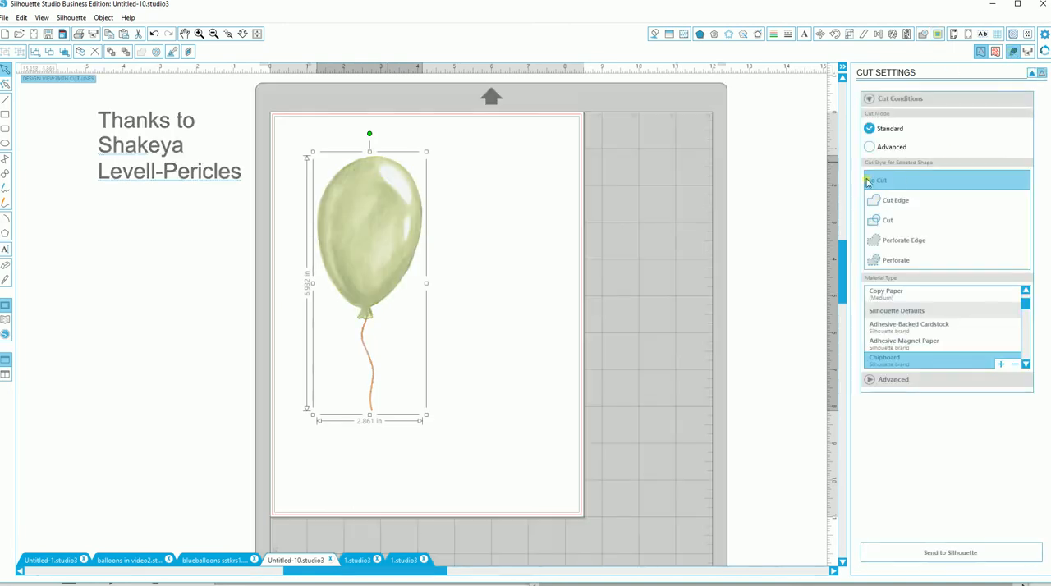
pyautogui.click(880, 222)
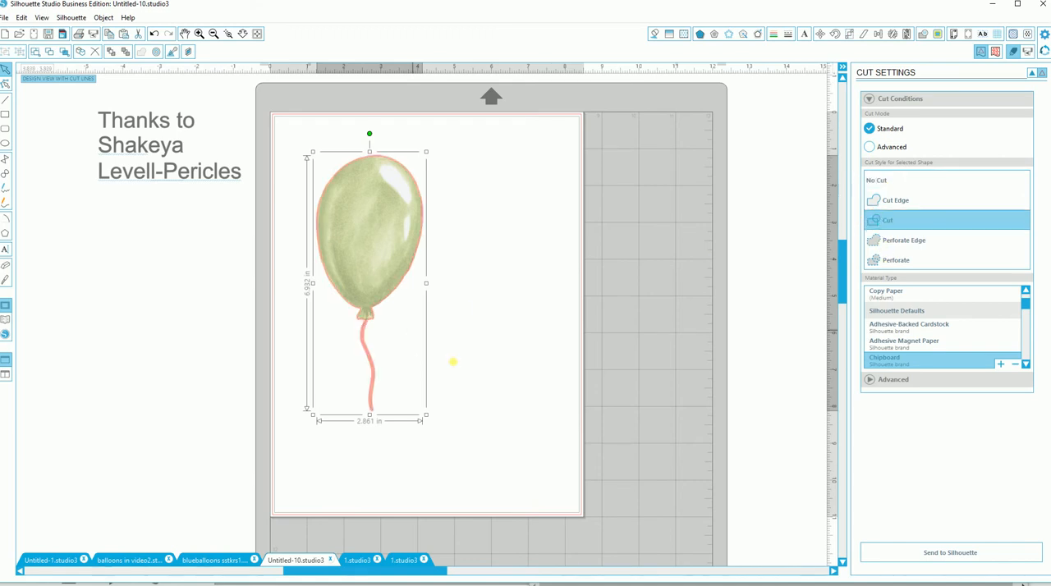
pyautogui.click(468, 414)
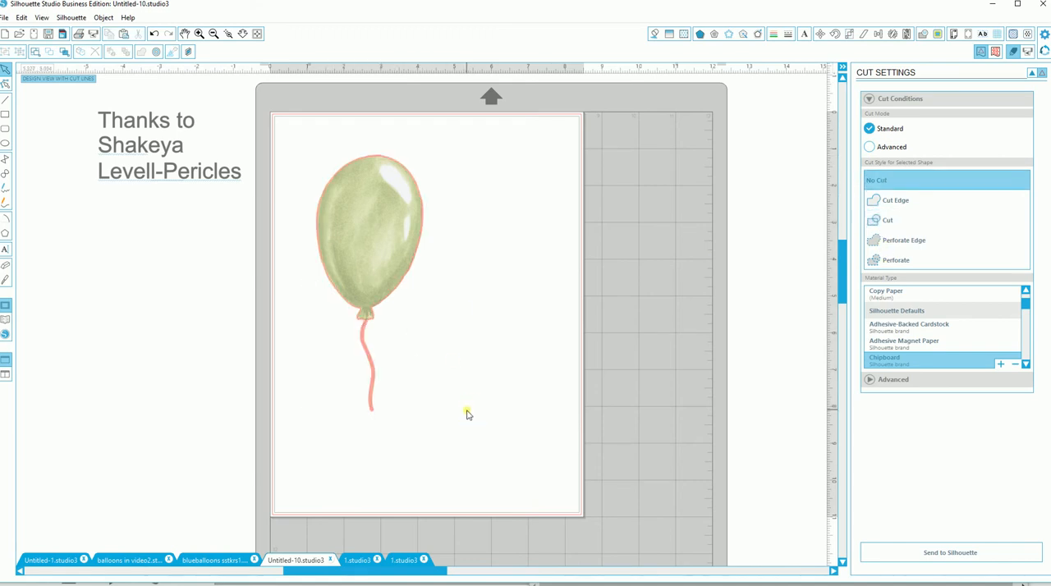
pyautogui.click(1037, 74)
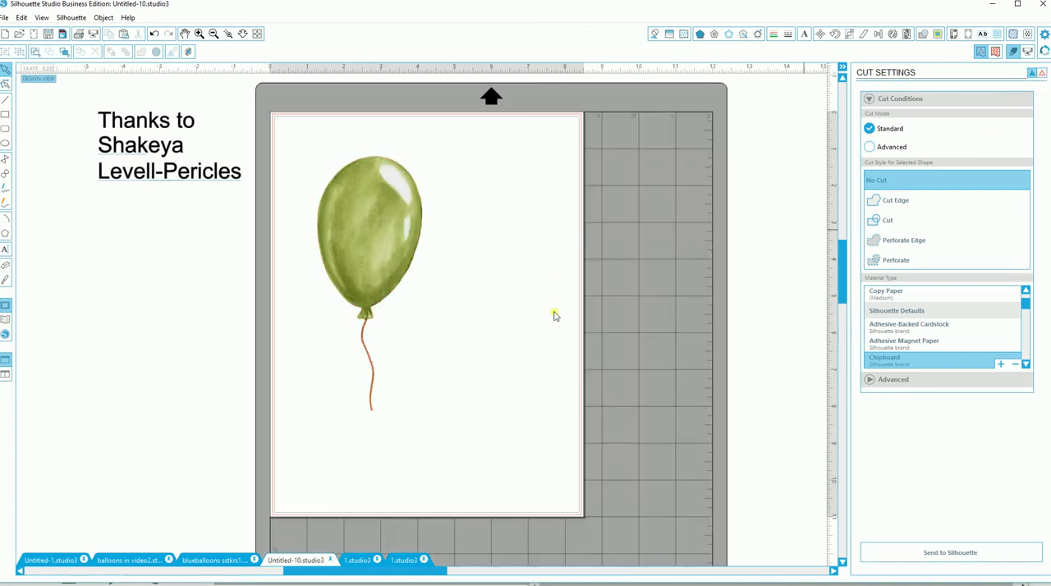
# Step: Shift the balloon slightly up and to the left, and place a duplicate of it to its right on the page
pyautogui.click(384, 290)
pyautogui.click(381, 287)
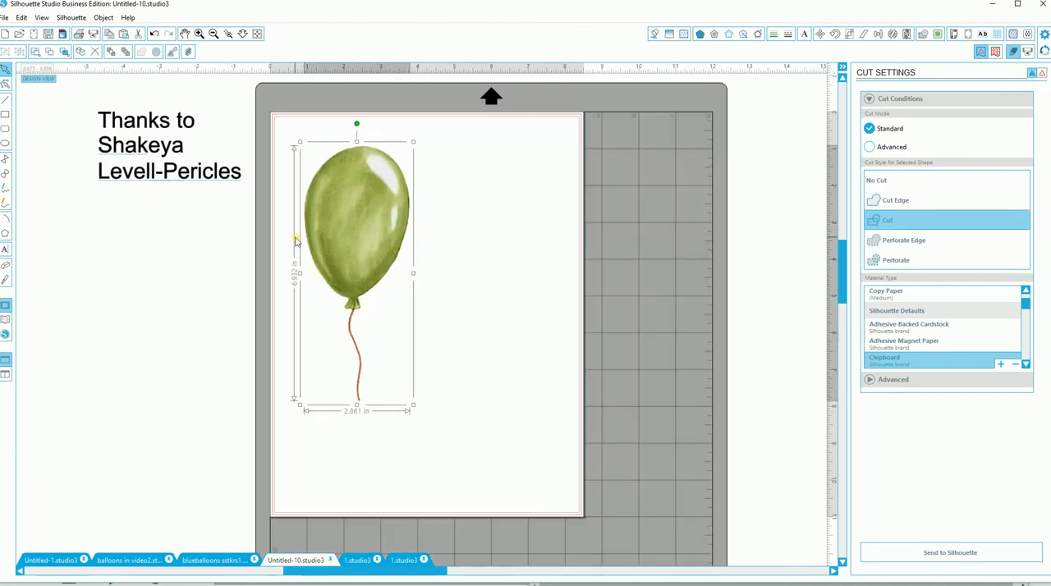
pyautogui.click(109, 34)
pyautogui.click(124, 34)
pyautogui.moveTo(388, 257); pyautogui.dragTo(508, 252)
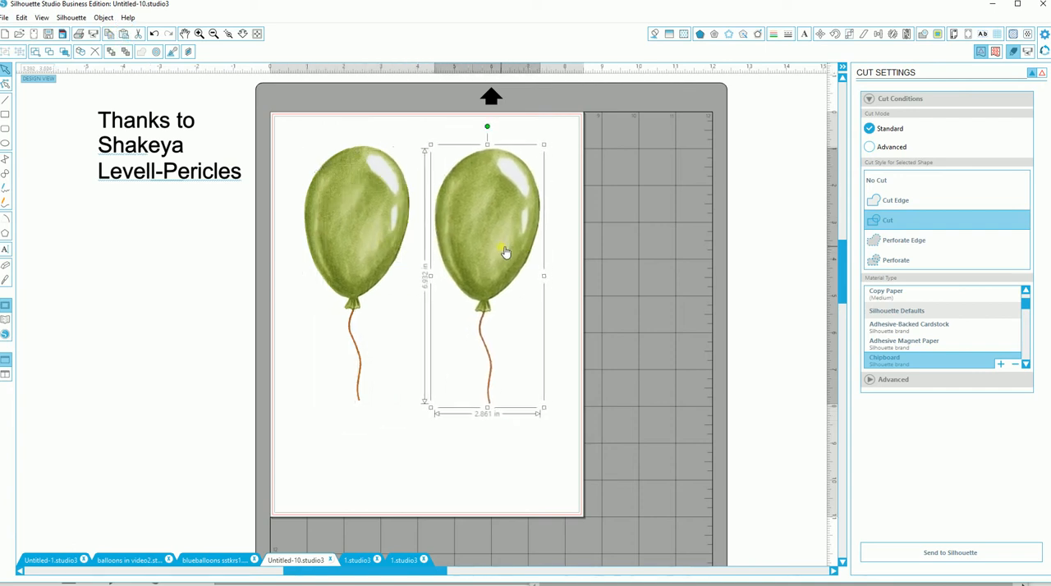
# Step: Apply the Colorize effect with a hue of 24.2 to the duplicate balloon and nudge it slightly upward
pyautogui.click(744, 35)
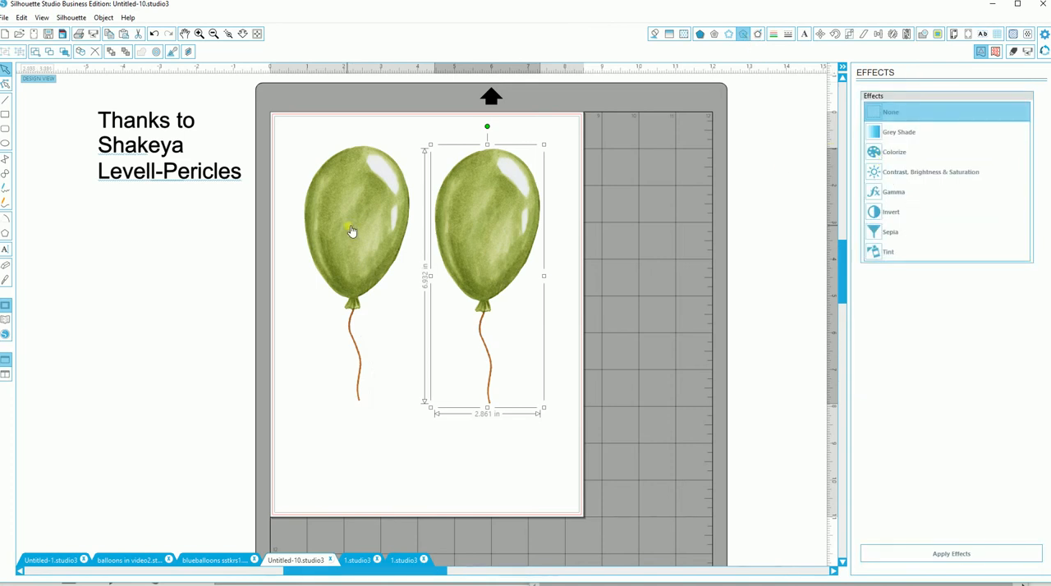
pyautogui.click(889, 154)
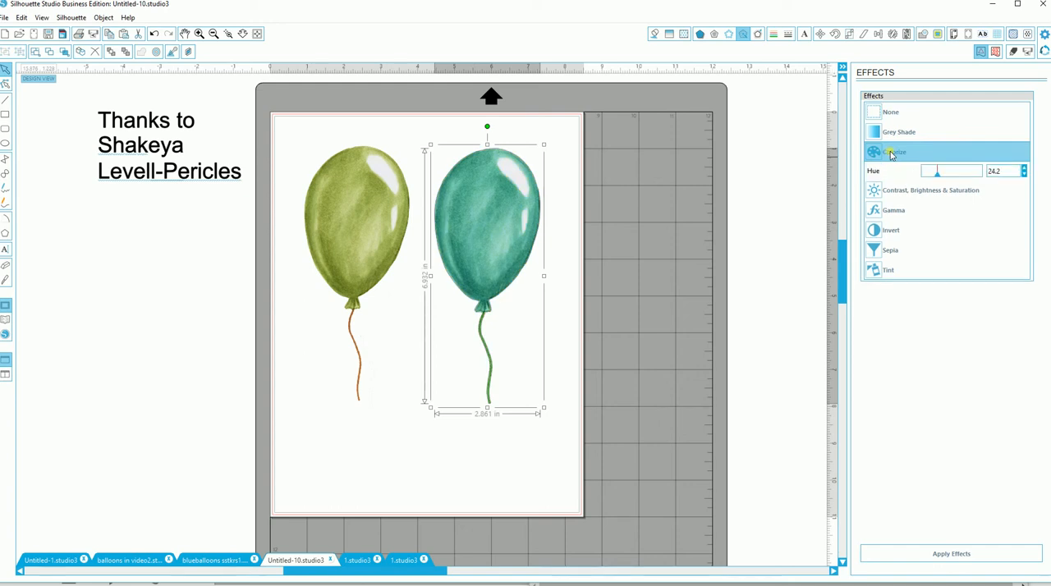
pyautogui.click(926, 552)
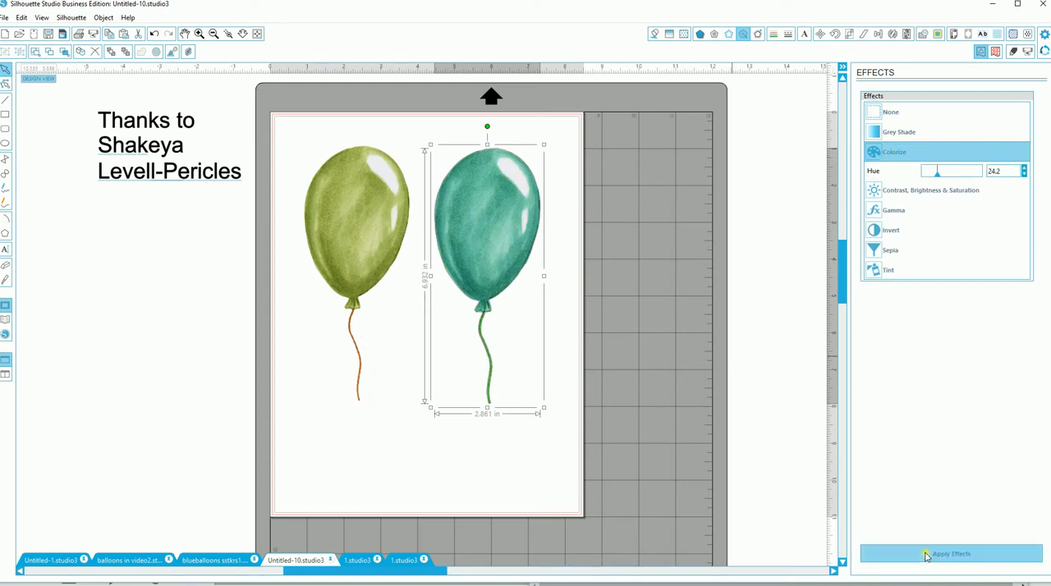
pyautogui.moveTo(507, 300); pyautogui.dragTo(501, 281)
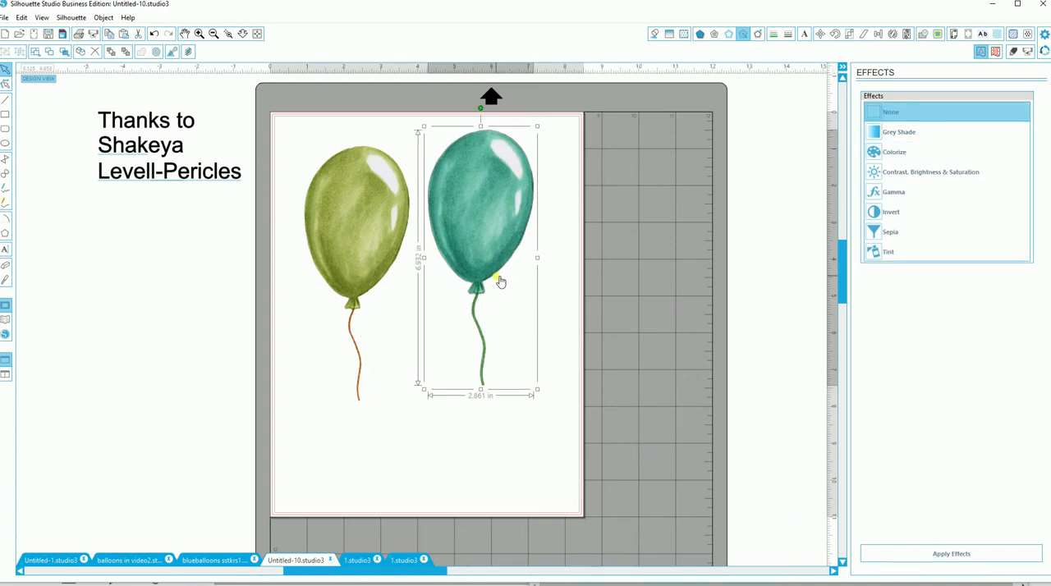
# Step: Check the cut lines around both balloons and return to the plain design view
pyautogui.click(576, 304)
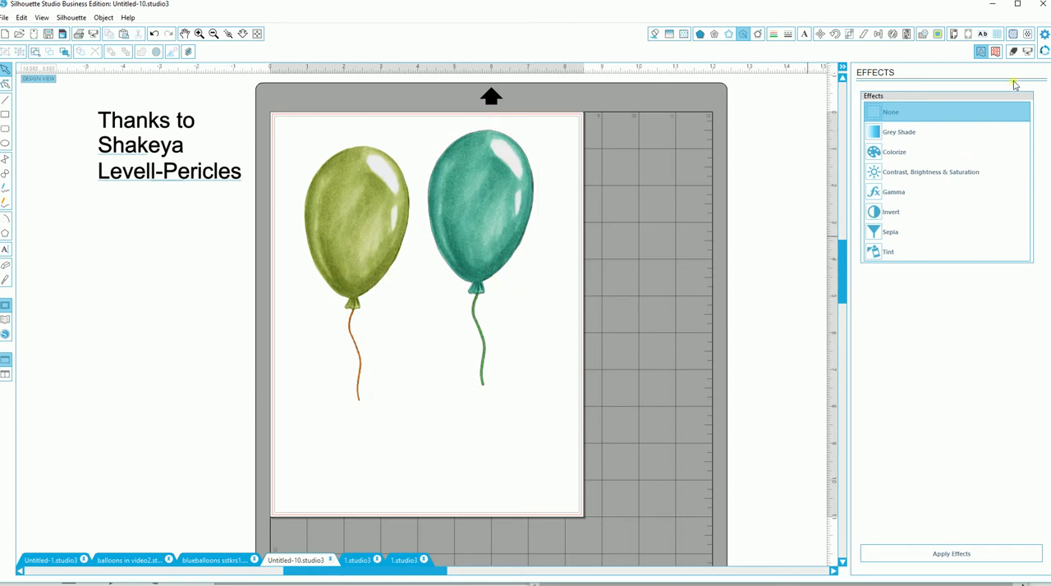
pyautogui.click(1014, 52)
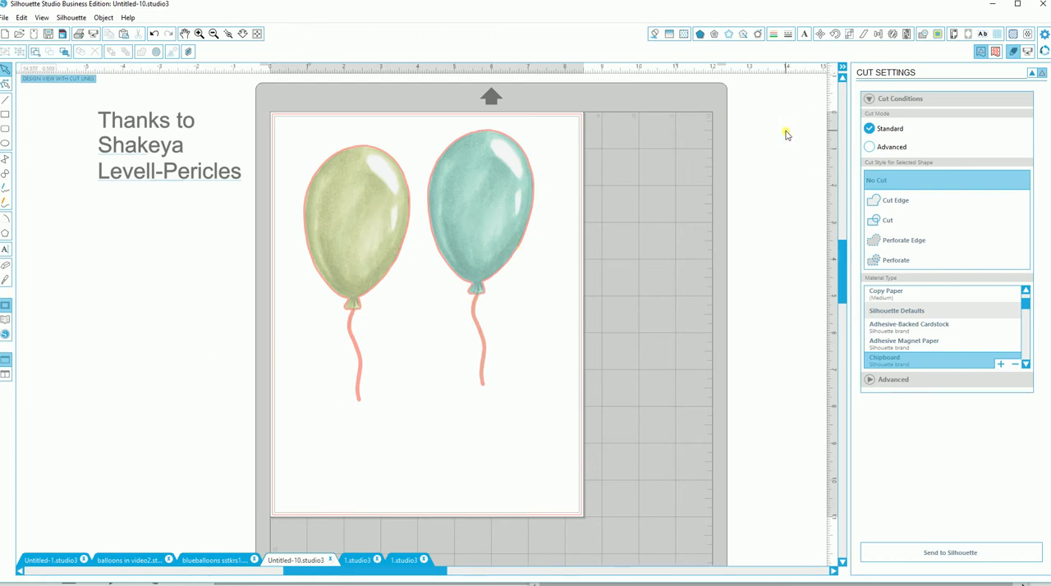
pyautogui.click(1034, 75)
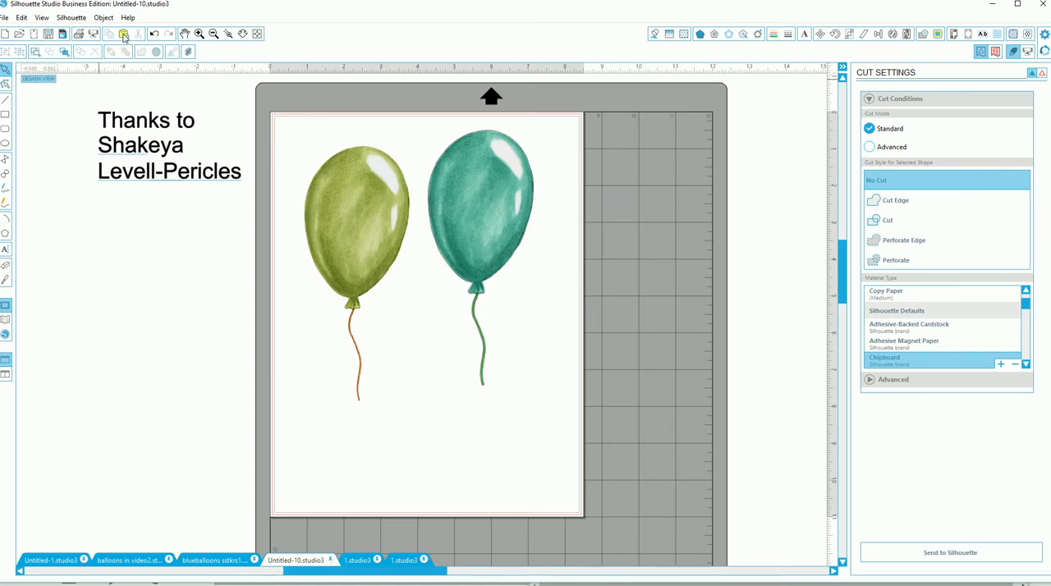
# Step: Paste another green balloon below and between the existing two, spread the three apart and check their cut lines
pyautogui.click(124, 34)
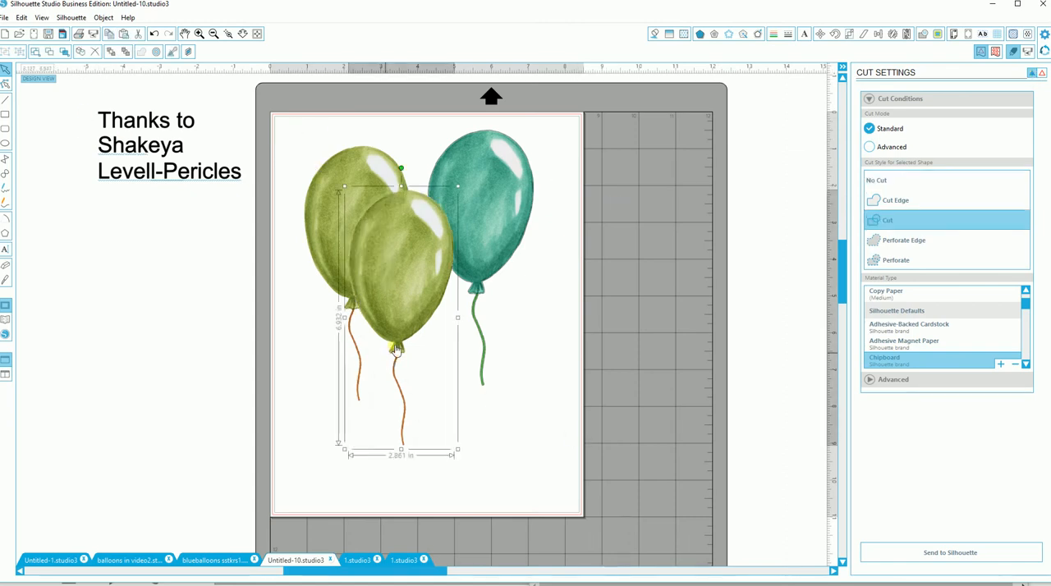
pyautogui.moveTo(398, 343); pyautogui.dragTo(415, 377)
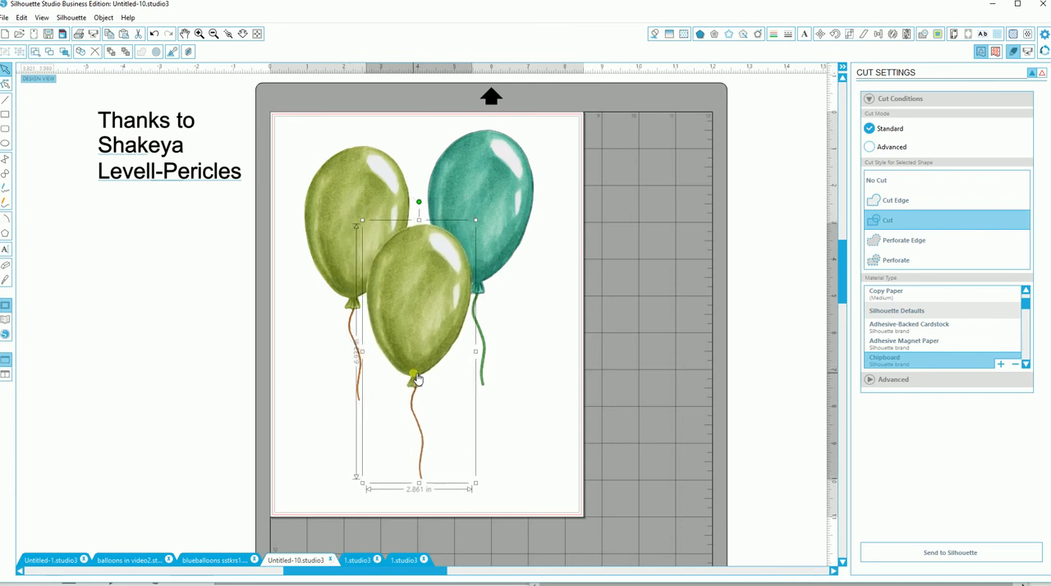
pyautogui.moveTo(347, 183); pyautogui.dragTo(332, 167)
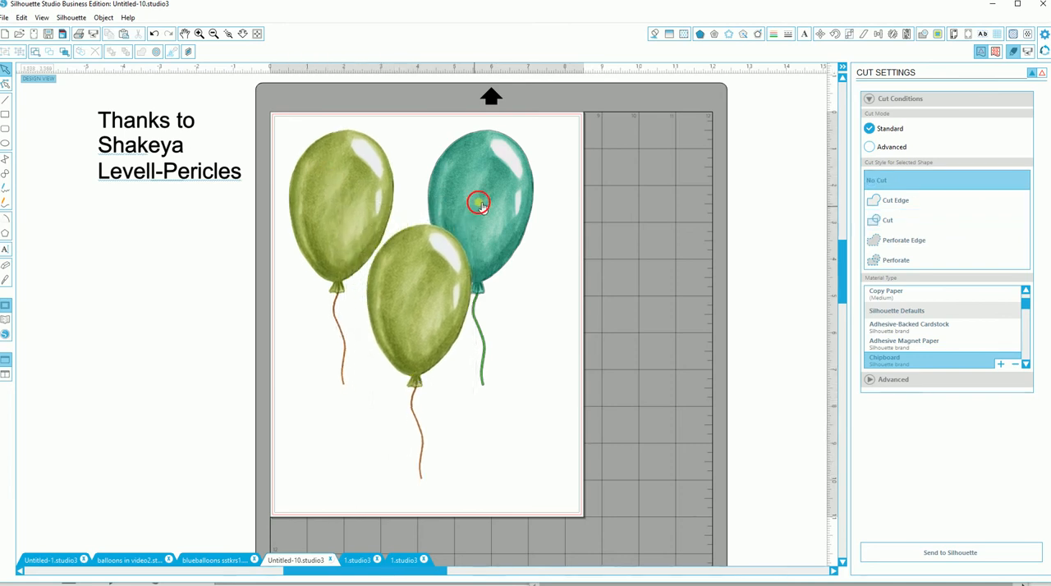
pyautogui.moveTo(476, 205); pyautogui.dragTo(507, 187)
pyautogui.click(640, 262)
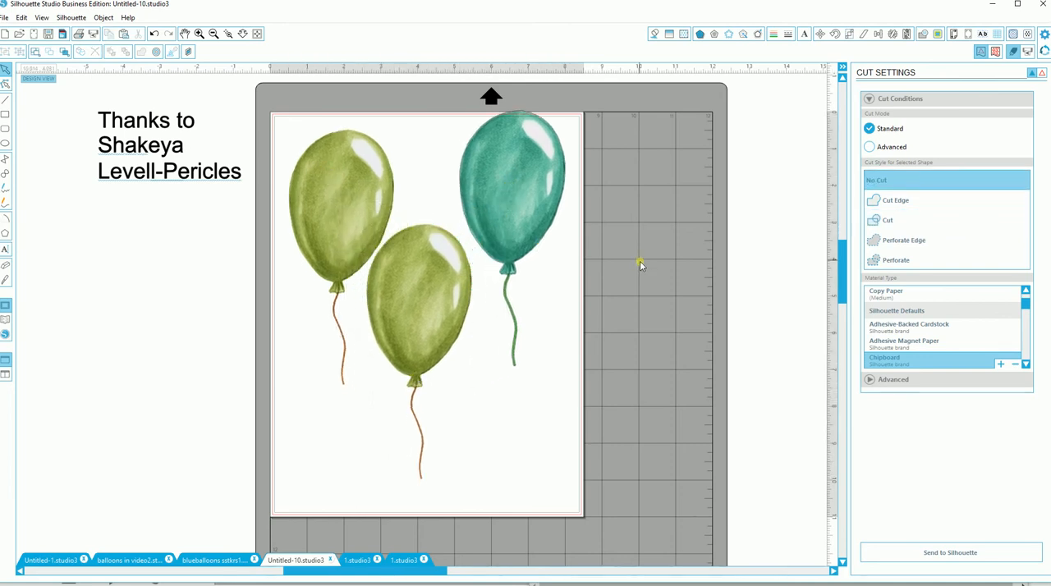
pyautogui.click(1042, 73)
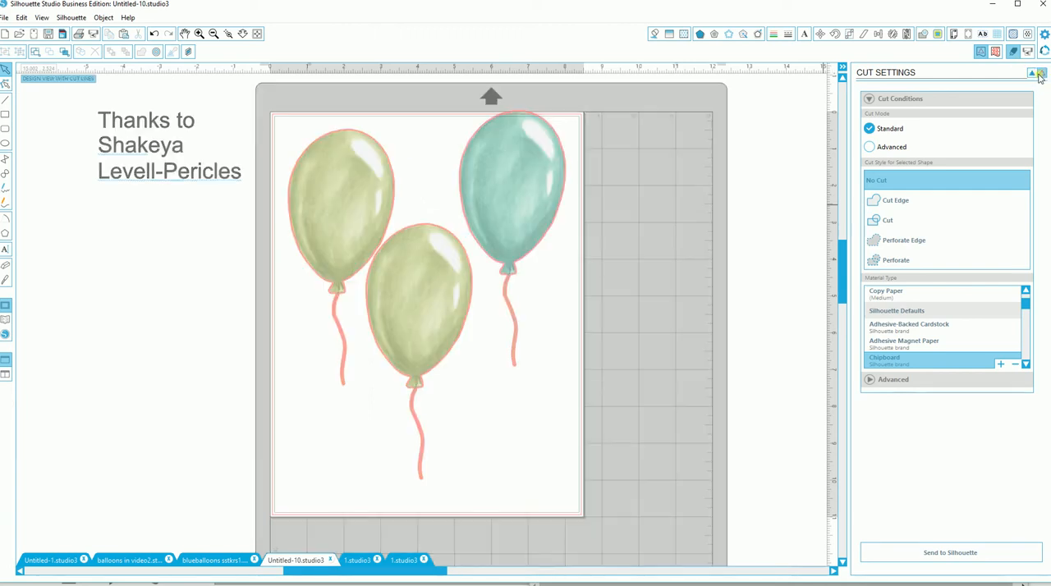
pyautogui.click(1032, 74)
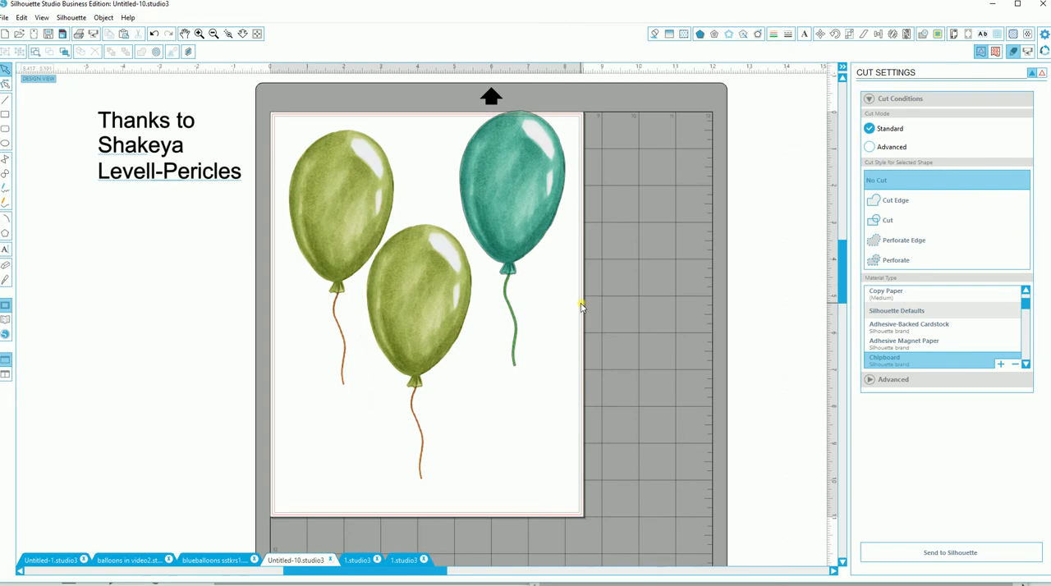
# Step: Fill the lower middle balloon with the orange-and-white scroll pattern
pyautogui.click(393, 344)
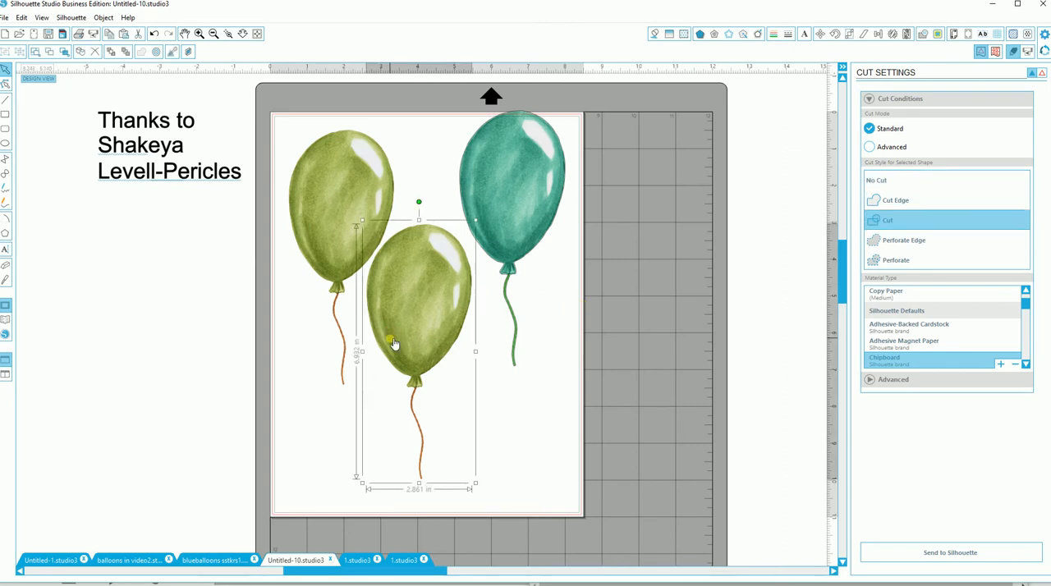
pyautogui.click(684, 34)
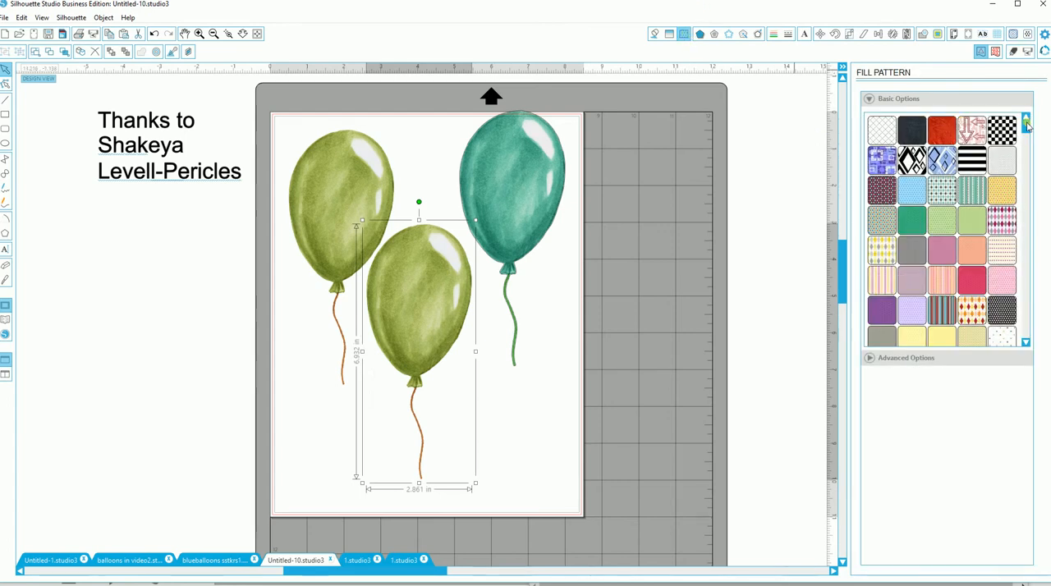
pyautogui.moveTo(1027, 123); pyautogui.dragTo(1025, 166)
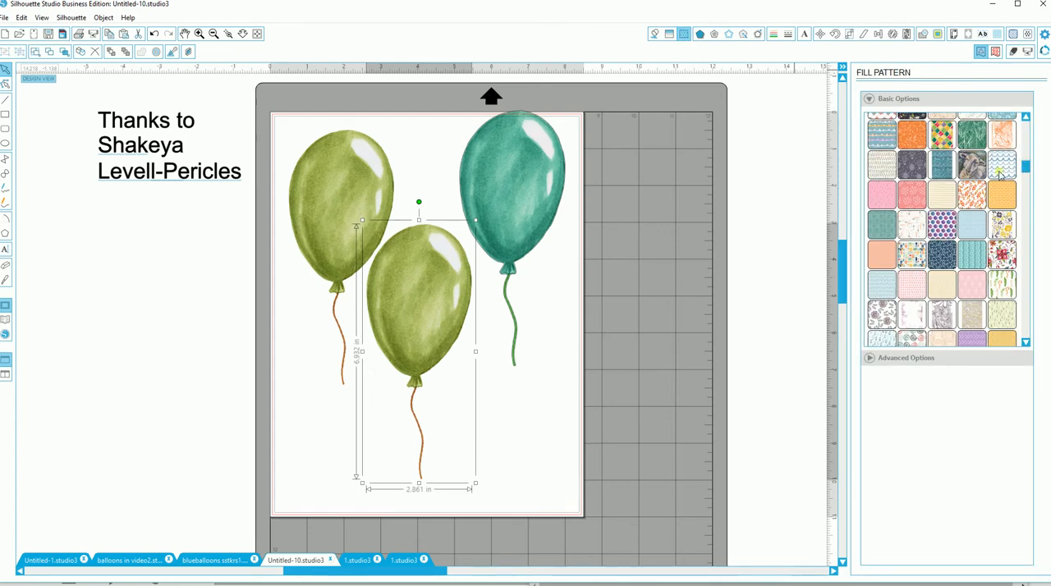
pyautogui.click(1003, 196)
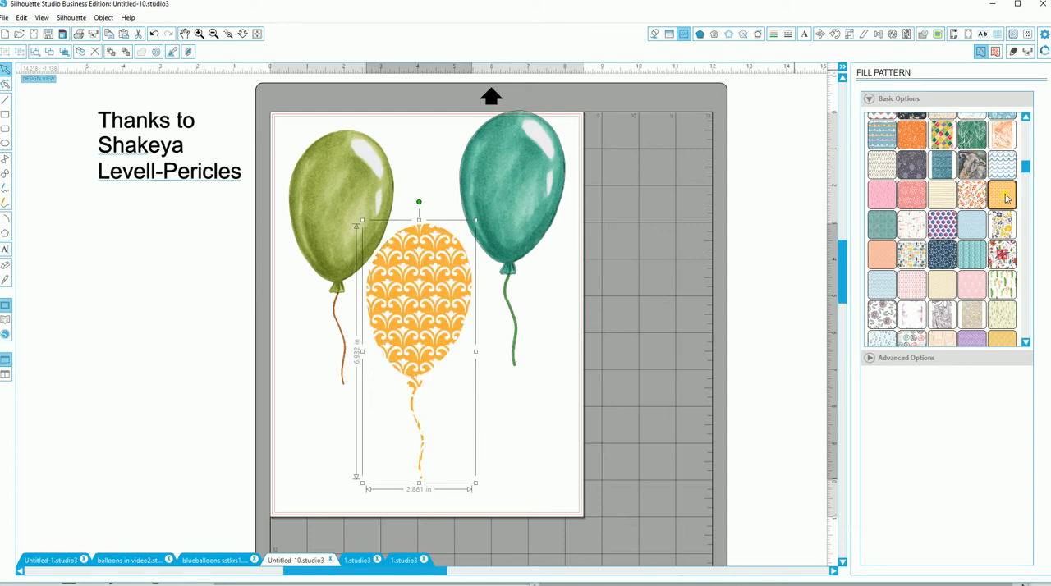
pyautogui.click(515, 392)
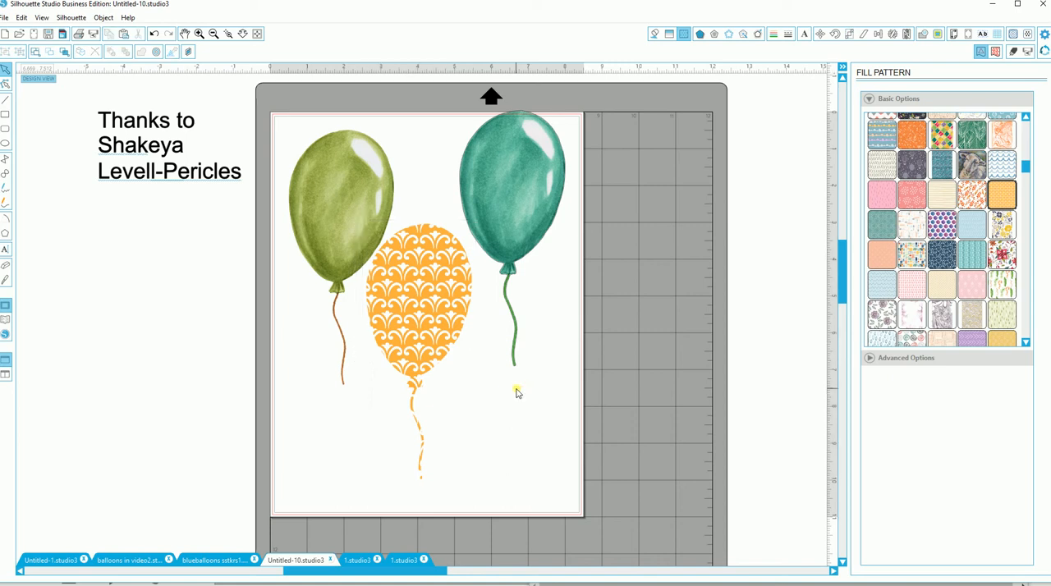
# Step: Nudge the green, patterned and teal balloons slightly to space them evenly on the page
pyautogui.moveTo(414, 383); pyautogui.dragTo(419, 385)
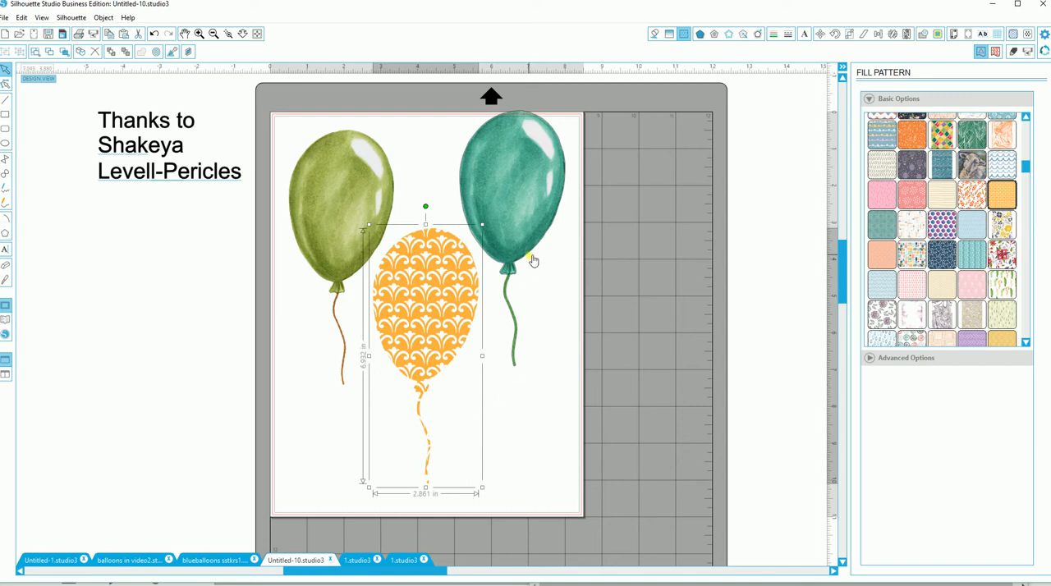
pyautogui.moveTo(533, 260); pyautogui.dragTo(540, 273)
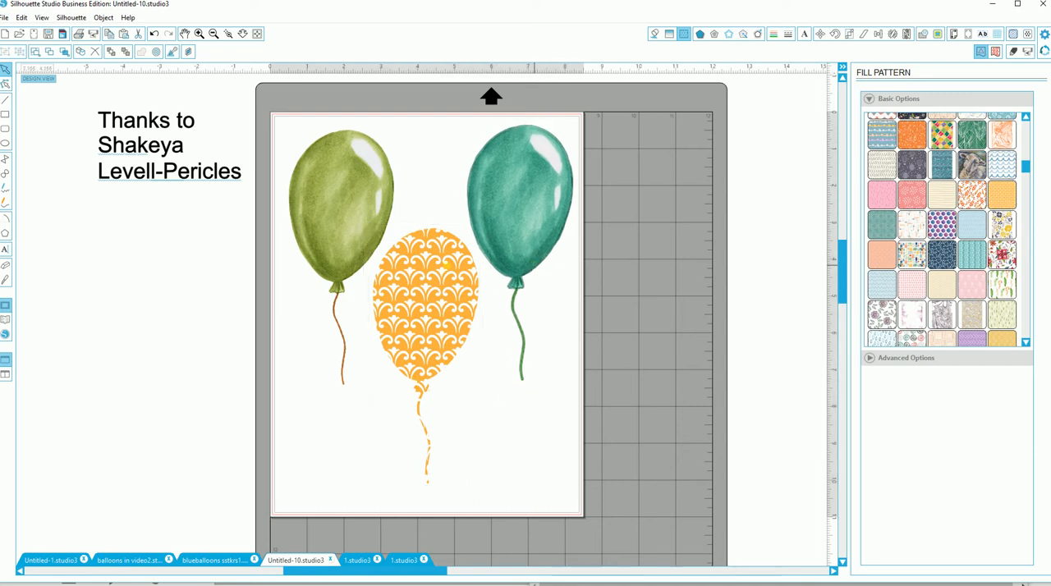
pyautogui.moveTo(359, 263); pyautogui.dragTo(356, 268)
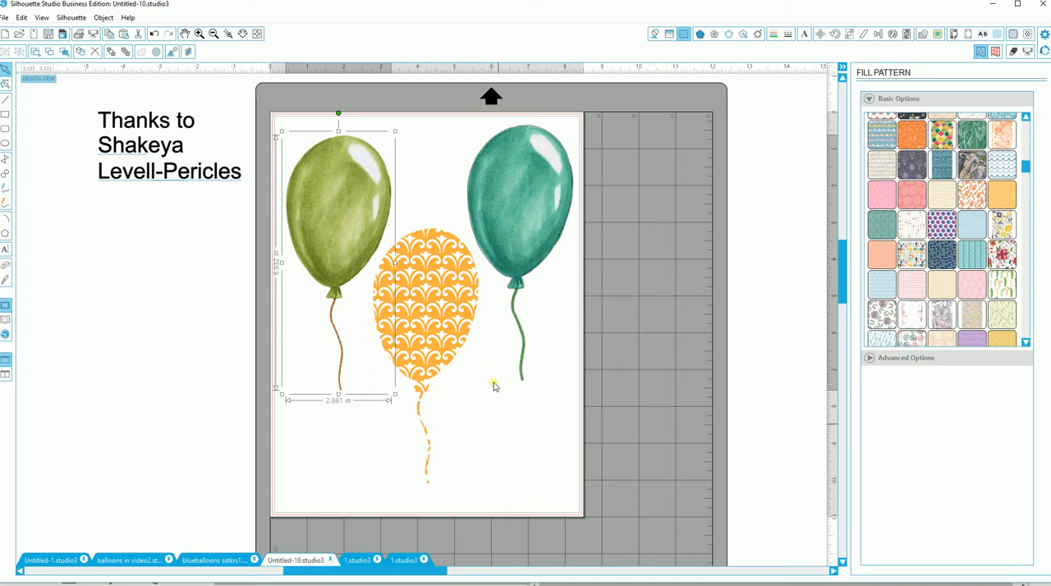
pyautogui.click(474, 419)
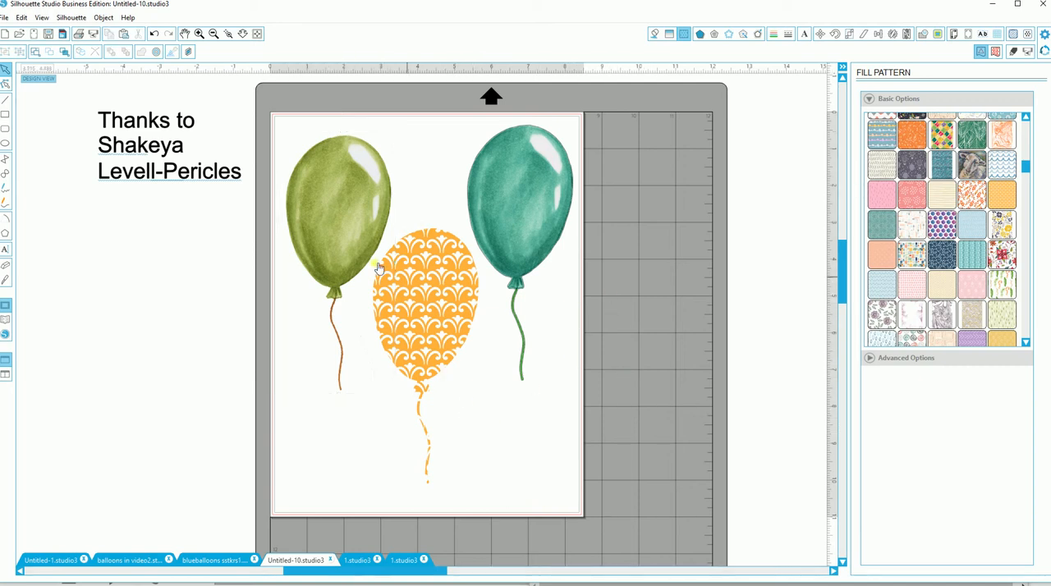
pyautogui.click(518, 265)
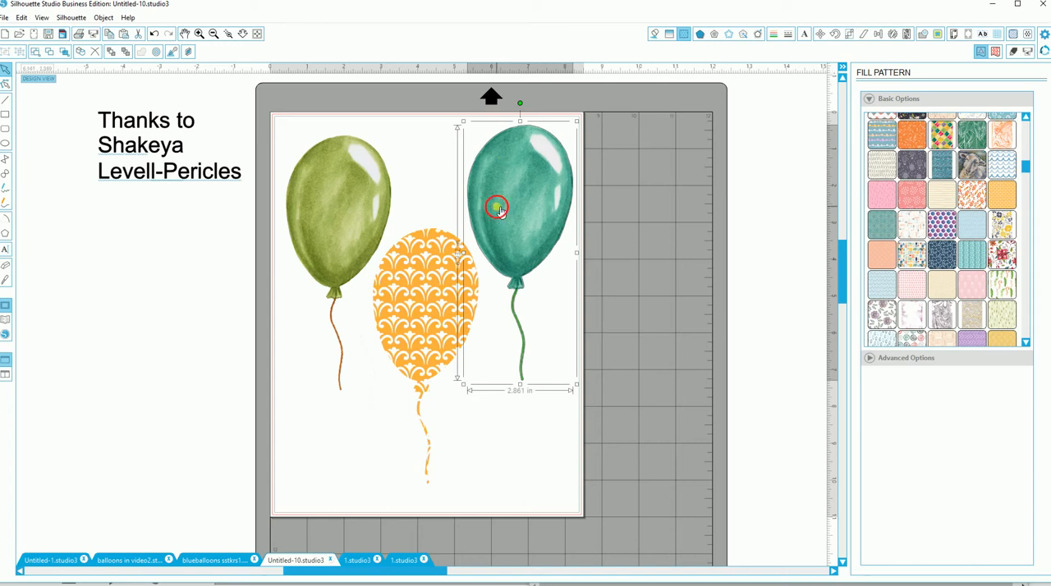
pyautogui.moveTo(500, 210)
pyautogui.mouseDown()
pyautogui.moveTo(498, 222)
pyautogui.moveTo(501, 202)
pyautogui.mouseUp()
# Step: Delete the invisible shape lying across the green and patterned balloons
pyautogui.click(421, 176)
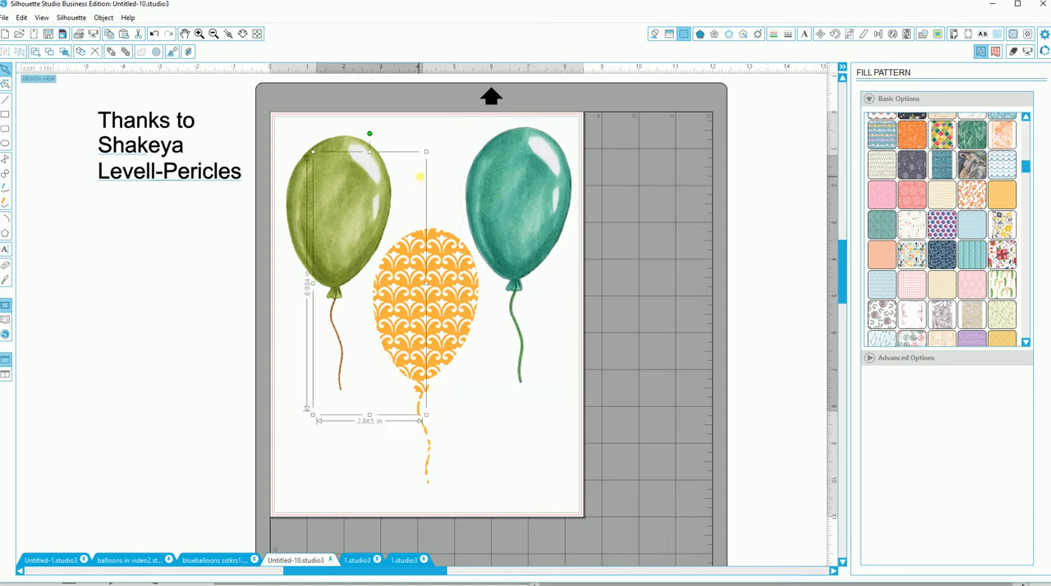
pyautogui.click(485, 222)
pyautogui.press('Delete')
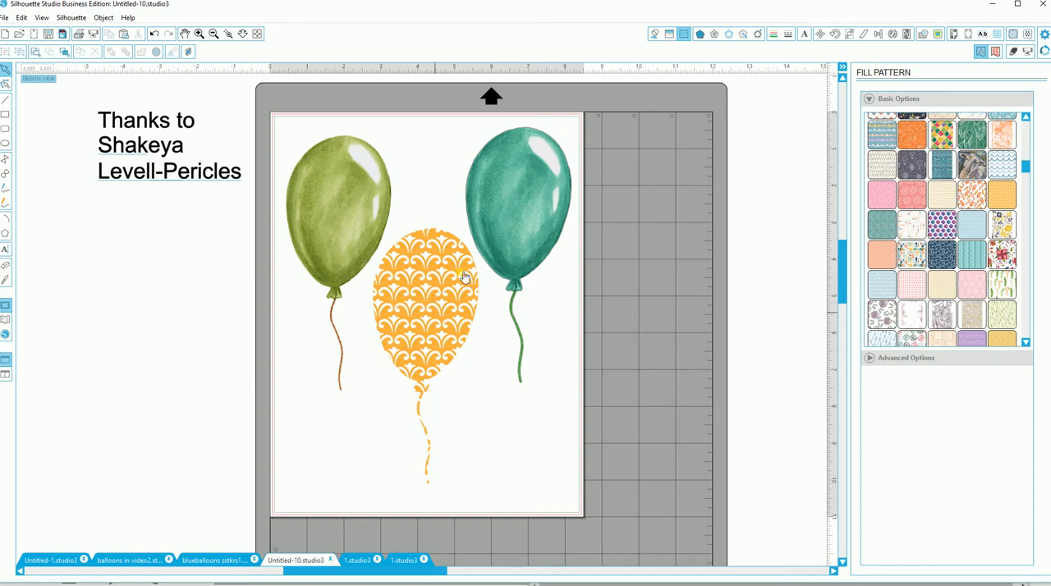
# Step: Try placing the teal balloon behind the patterned one, and undo those moves along with the invisible shape's deletion
pyautogui.moveTo(490, 249); pyautogui.dragTo(426, 294)
pyautogui.moveTo(469, 230); pyautogui.dragTo(489, 228)
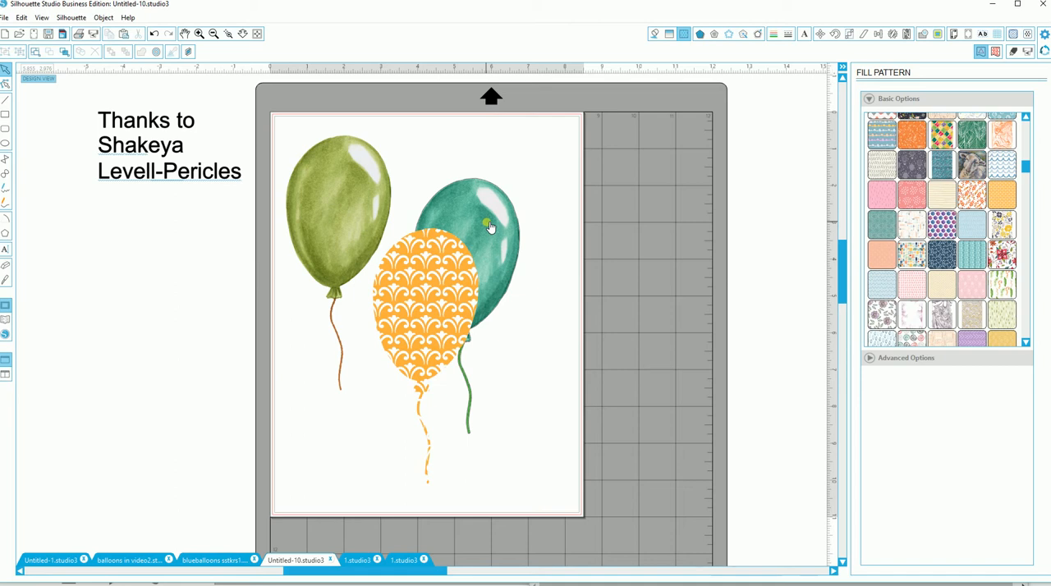
pyautogui.hotkey('ctrl', 'z')
pyautogui.hotkey('ctrl', 'z')
pyautogui.hotkey('ctrl', 'z')
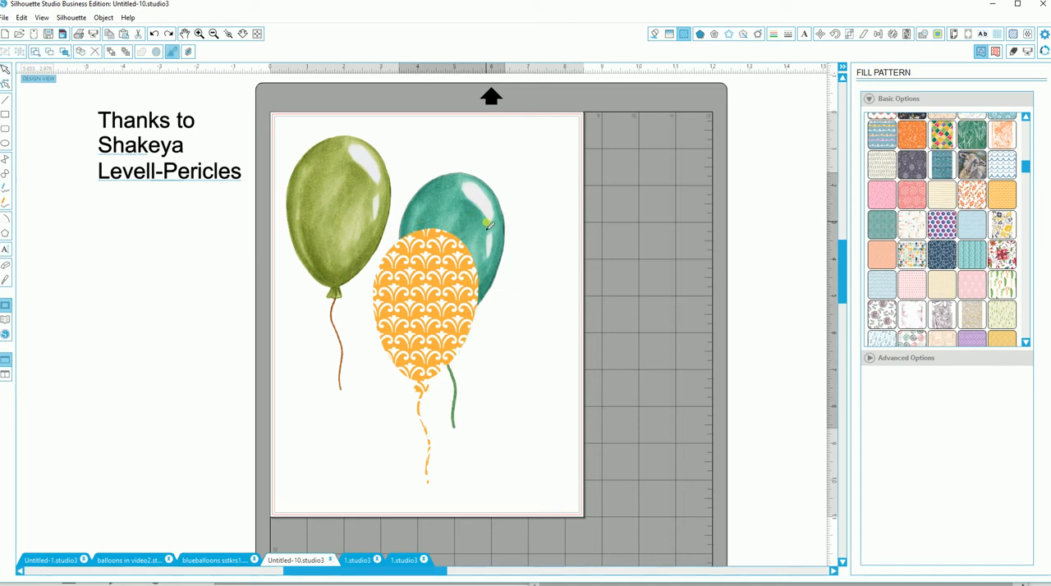
pyautogui.hotkey('ctrl', 'z')
pyautogui.hotkey('ctrl', 'z')
pyautogui.click(479, 245)
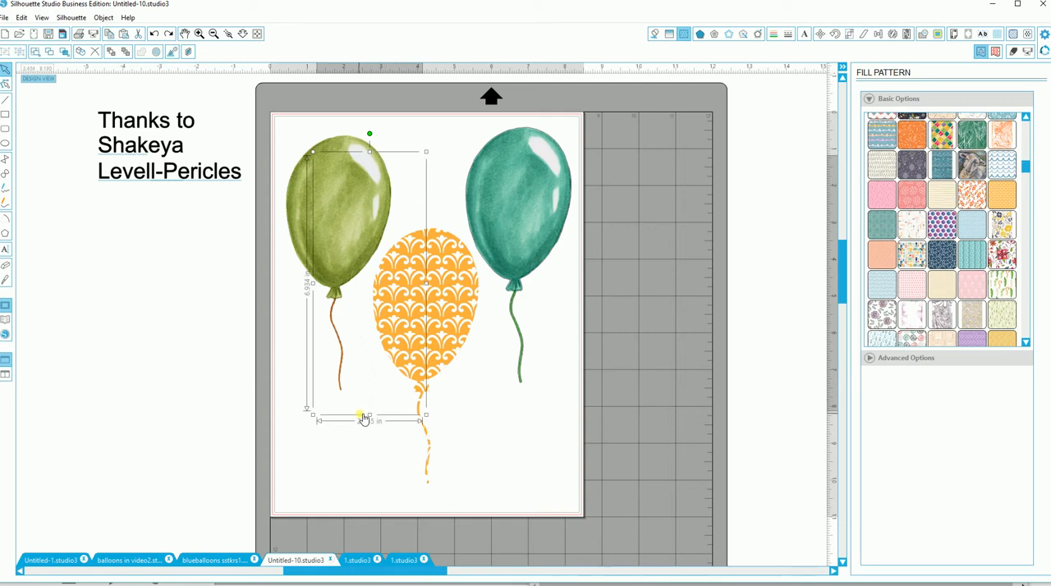
pyautogui.moveTo(367, 419); pyautogui.dragTo(354, 400)
pyautogui.press('F2')
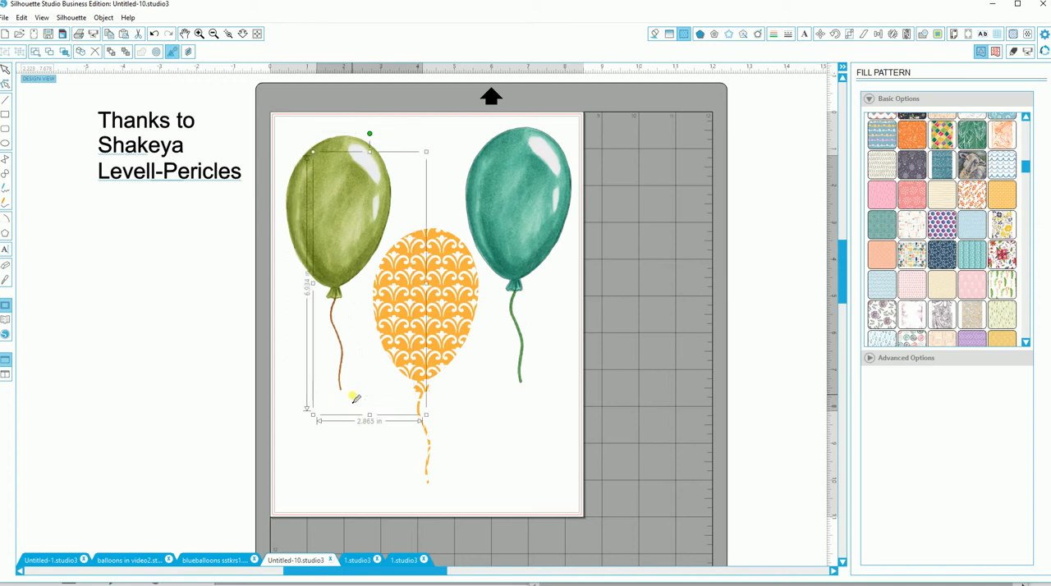
pyautogui.click(356, 400)
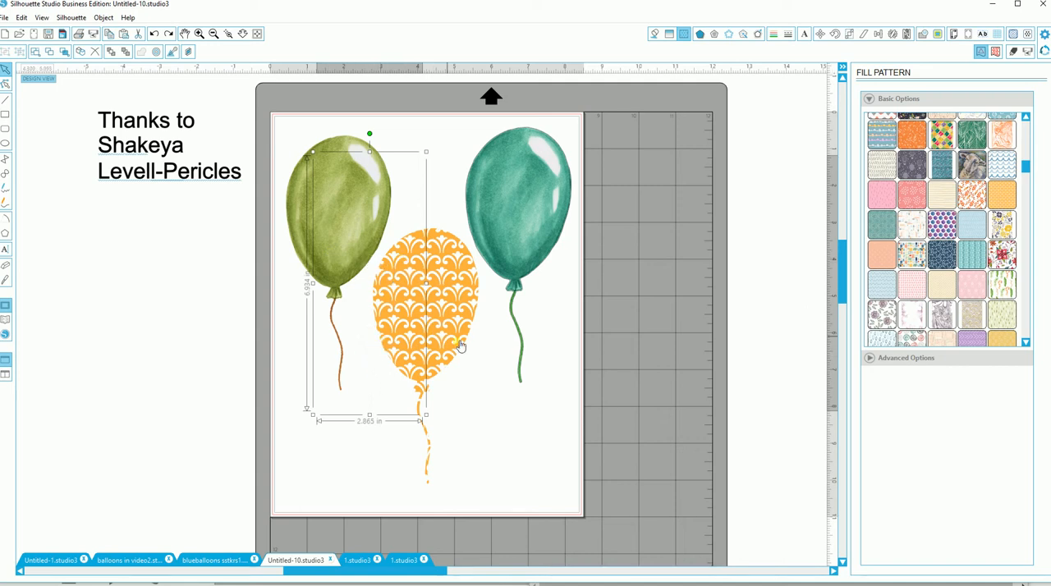
pyautogui.click(464, 404)
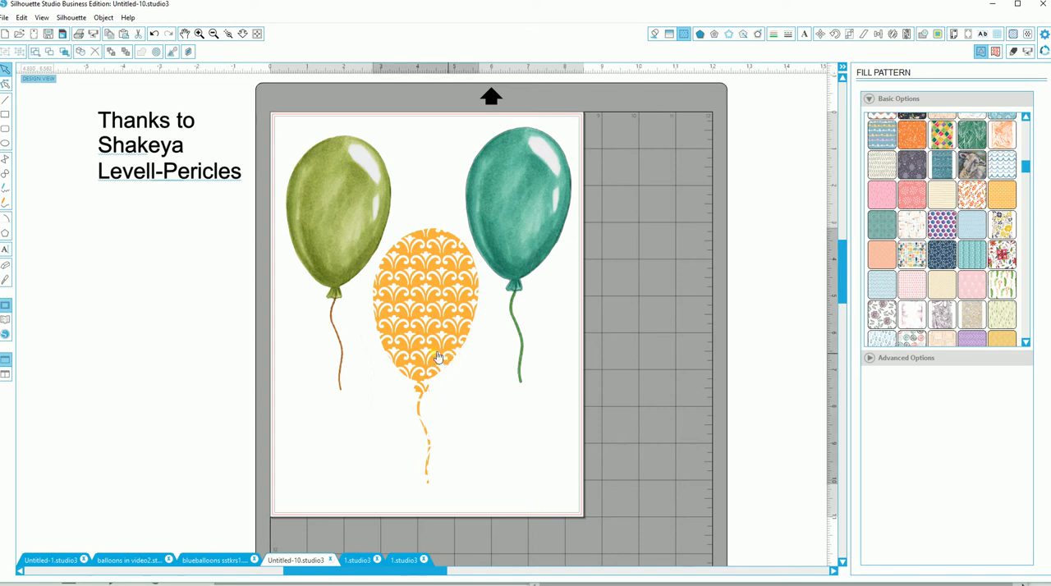
# Step: Shift the teal balloon toward the middle and place the patterned balloon so it overlaps the green one
pyautogui.moveTo(450, 358); pyautogui.dragTo(399, 322)
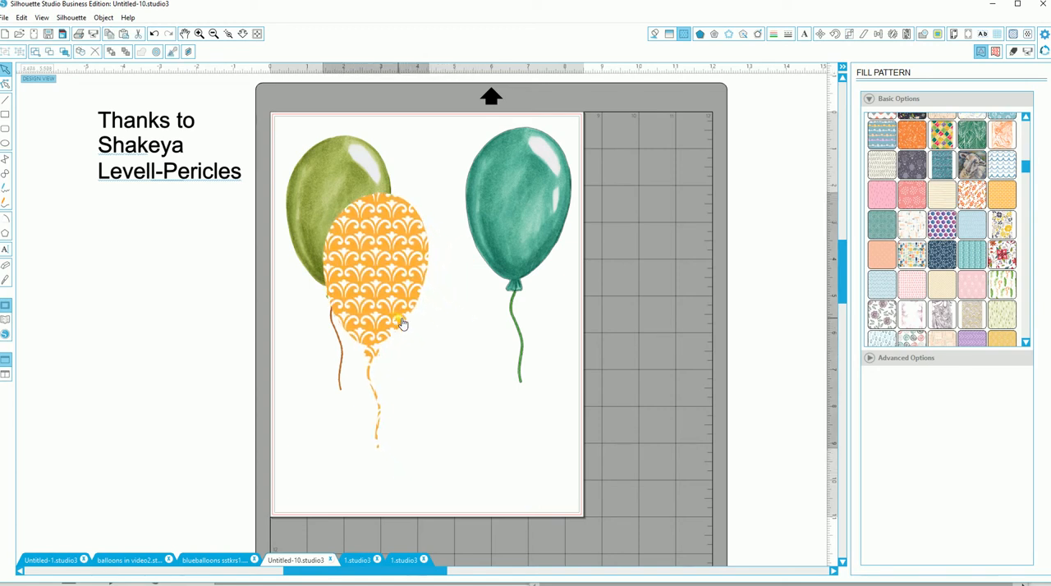
pyautogui.moveTo(508, 267)
pyautogui.mouseDown()
pyautogui.moveTo(449, 271)
pyautogui.moveTo(489, 273)
pyautogui.mouseUp()
pyautogui.moveTo(403, 279); pyautogui.dragTo(451, 312)
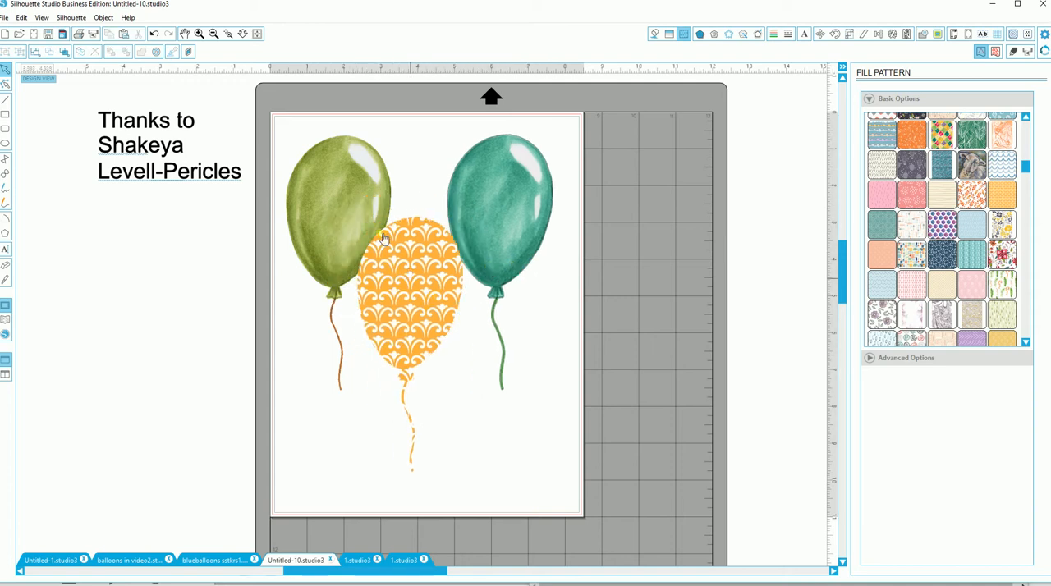
pyautogui.moveTo(418, 281); pyautogui.dragTo(375, 248)
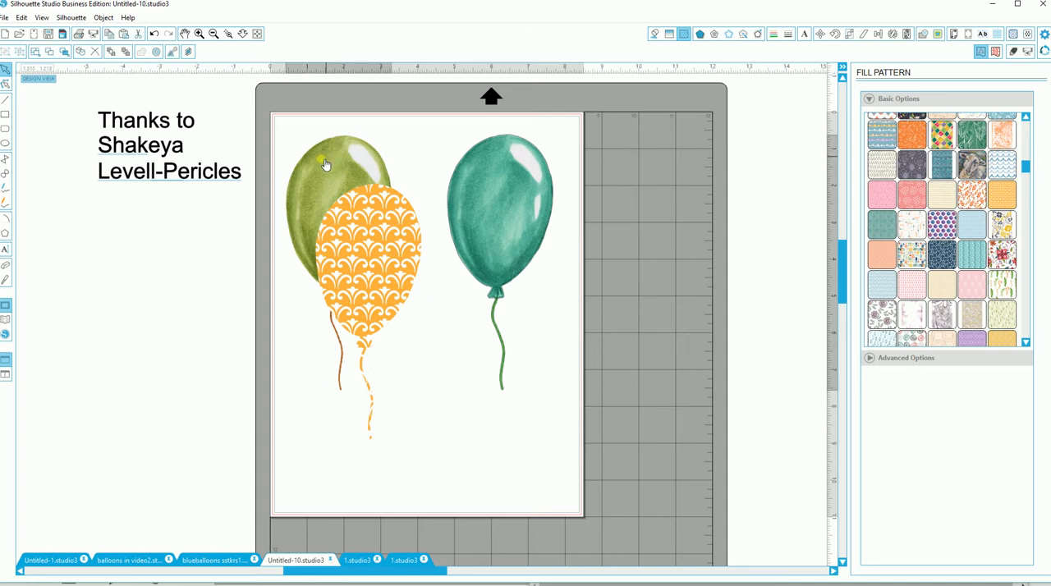
# Step: Tilt the green balloon counterclockwise and tuck it behind the patterned balloon with their strings meeting
pyautogui.moveTo(329, 162); pyautogui.dragTo(311, 174)
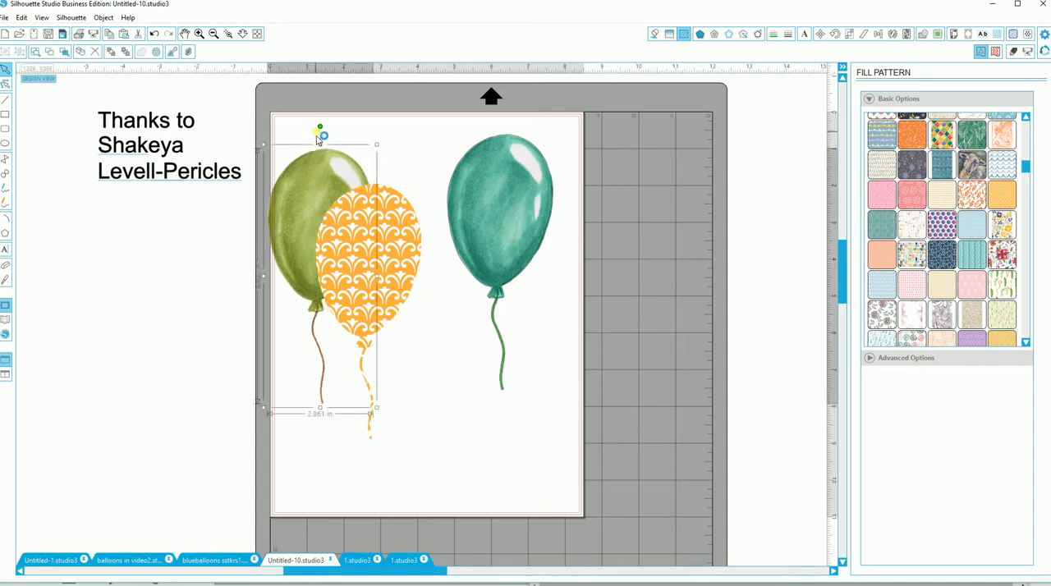
pyautogui.moveTo(320, 129); pyautogui.dragTo(289, 164)
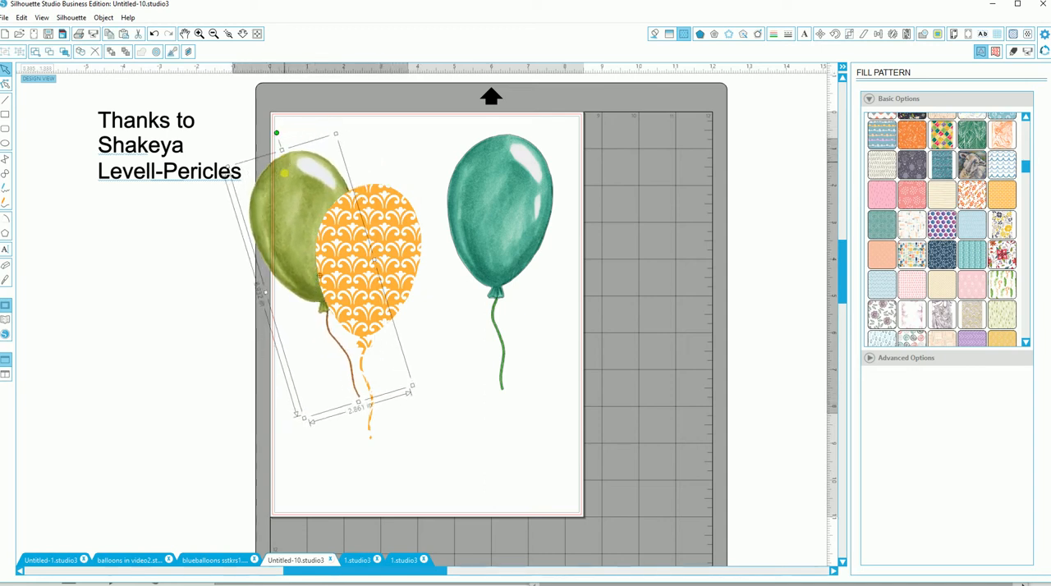
pyautogui.moveTo(298, 212); pyautogui.dragTo(313, 237)
# Step: Move the teal balloon against the patterned balloon and bring it in front
pyautogui.moveTo(489, 210)
pyautogui.mouseDown()
pyautogui.moveTo(409, 229)
pyautogui.moveTo(483, 223)
pyautogui.mouseUp()
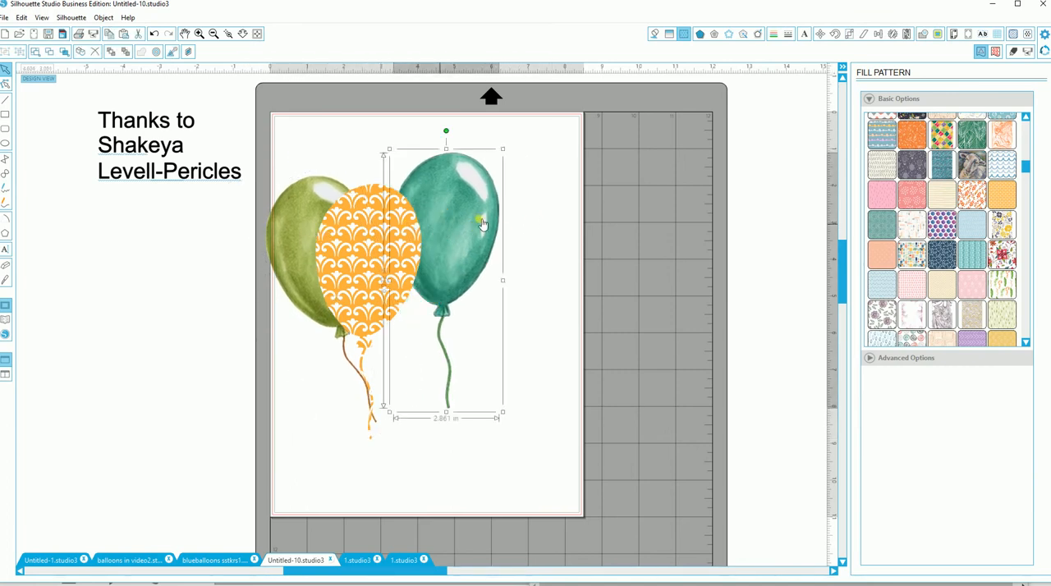
pyautogui.rightClick(470, 294)
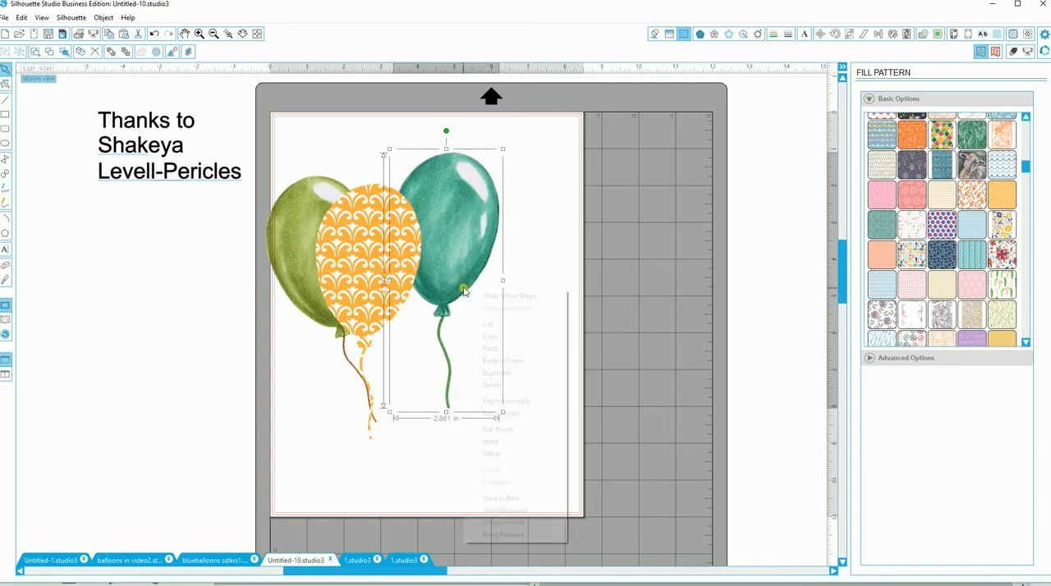
pyautogui.click(503, 535)
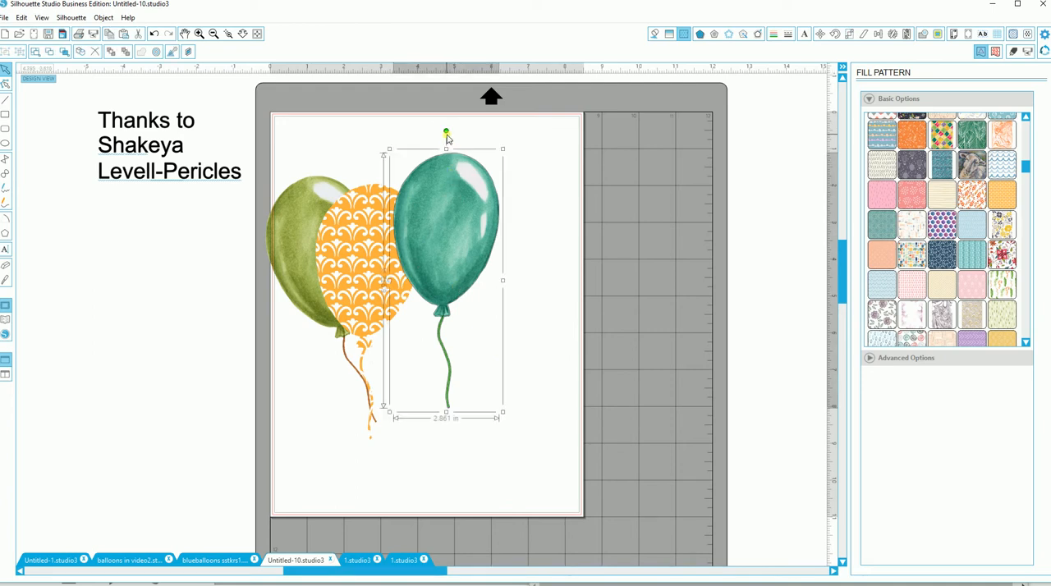
# Step: Tilt the teal balloon clockwise into the bunch and raise the patterned balloon above the other two
pyautogui.moveTo(466, 132); pyautogui.dragTo(438, 233)
pyautogui.click(345, 230)
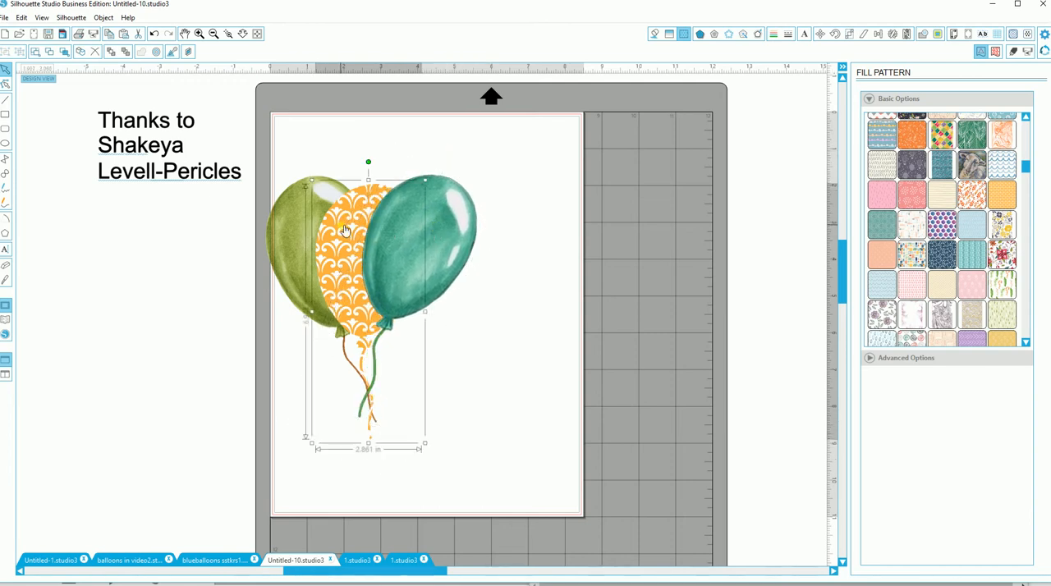
pyautogui.moveTo(345, 230); pyautogui.dragTo(347, 192)
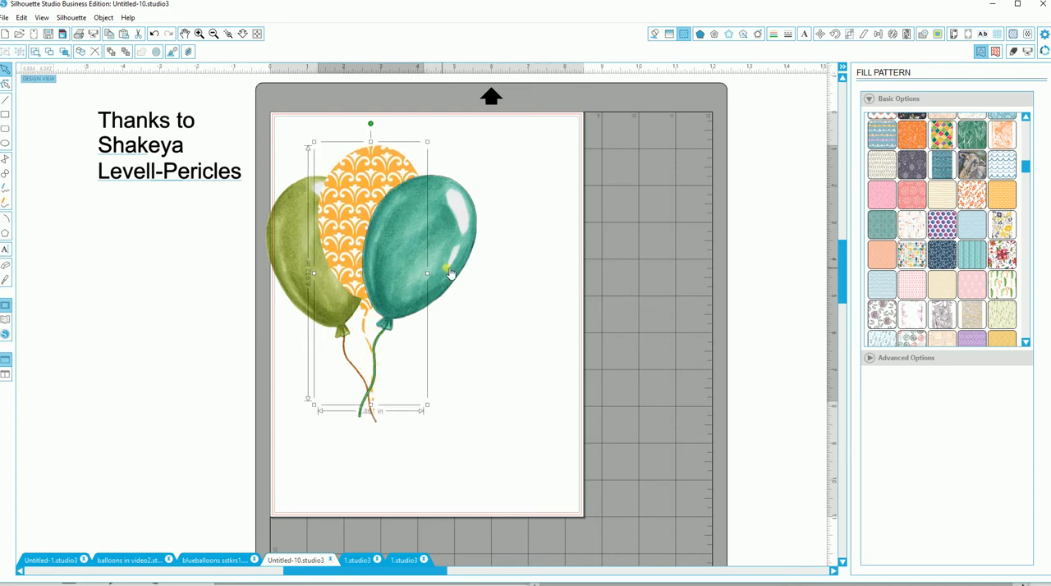
pyautogui.click(394, 419)
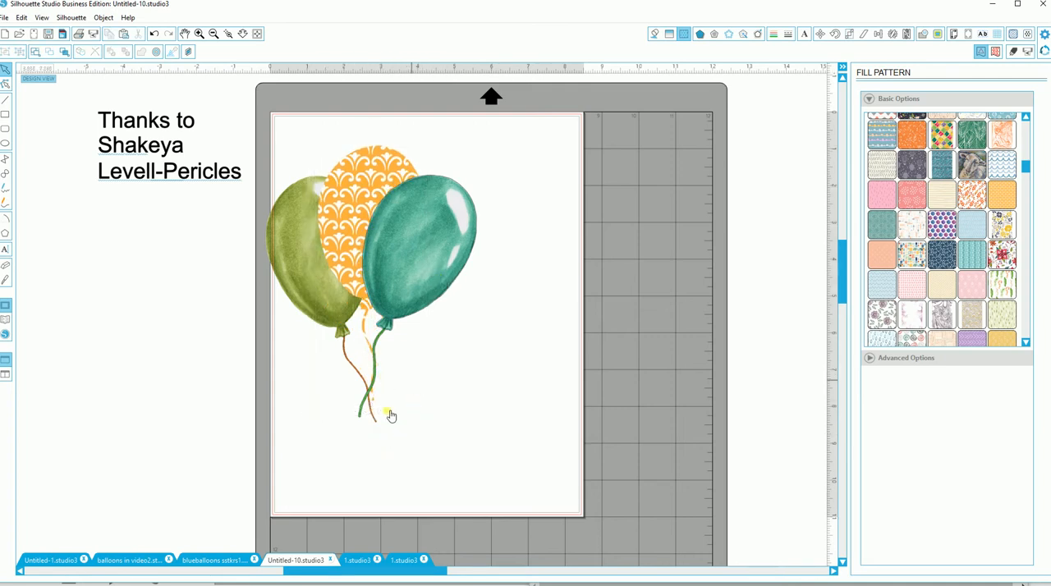
# Step: Move the three overlapping balloons together onto the middle of the page and group them
pyautogui.moveTo(310, 437); pyautogui.dragTo(465, 347)
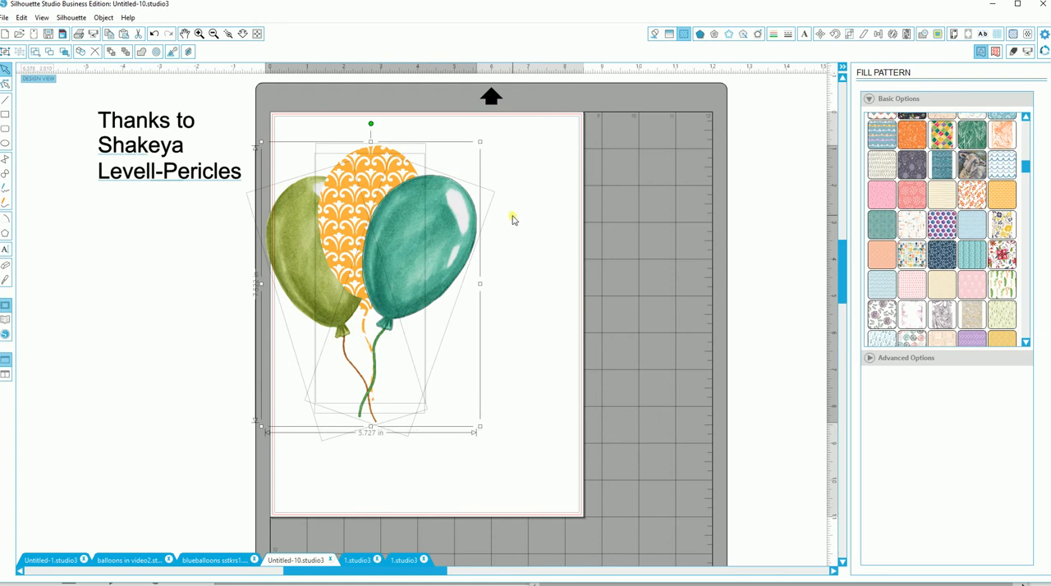
pyautogui.moveTo(385, 255); pyautogui.dragTo(451, 254)
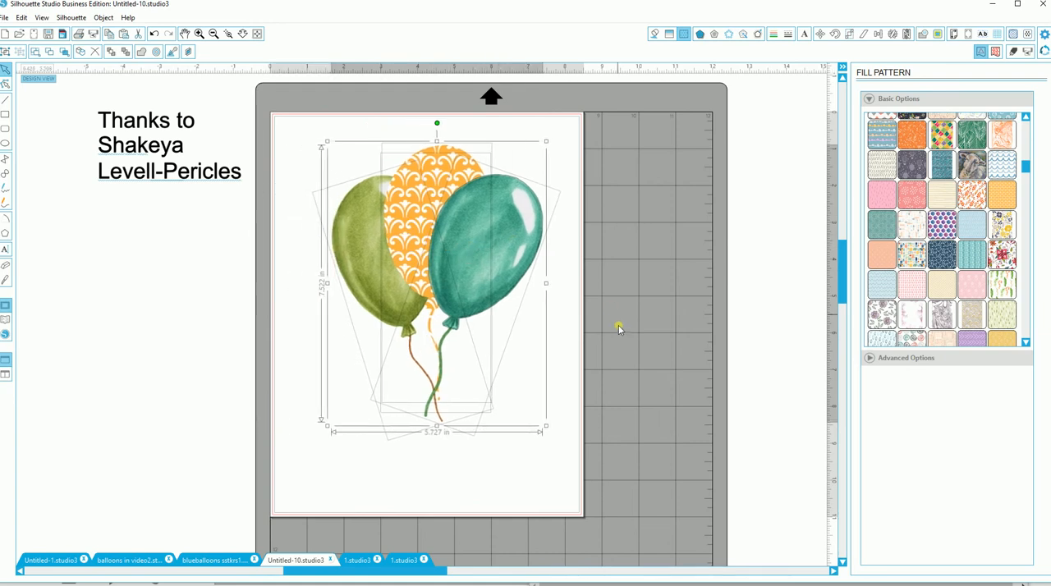
pyautogui.click(1013, 51)
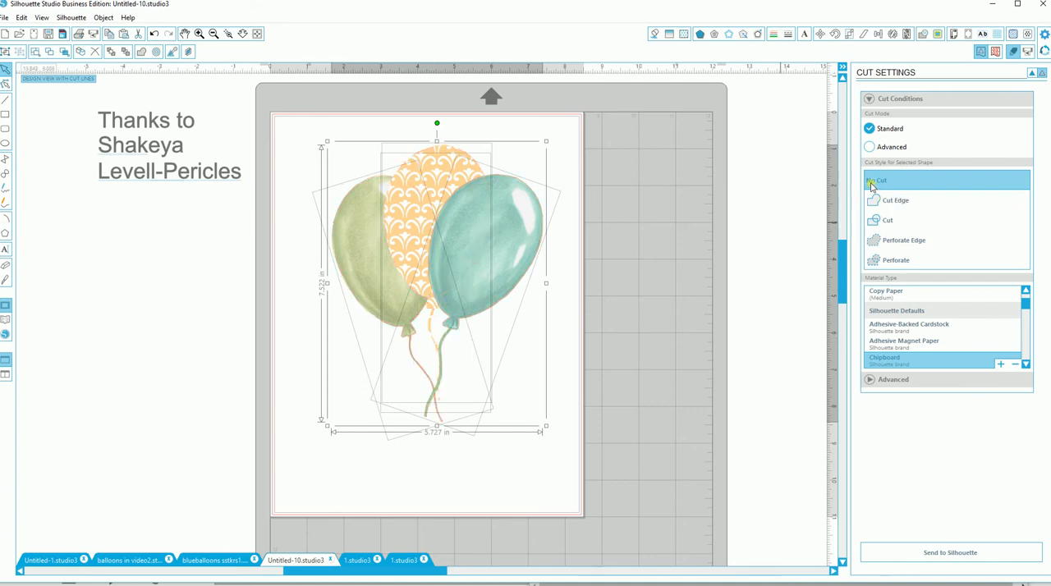
pyautogui.click(559, 340)
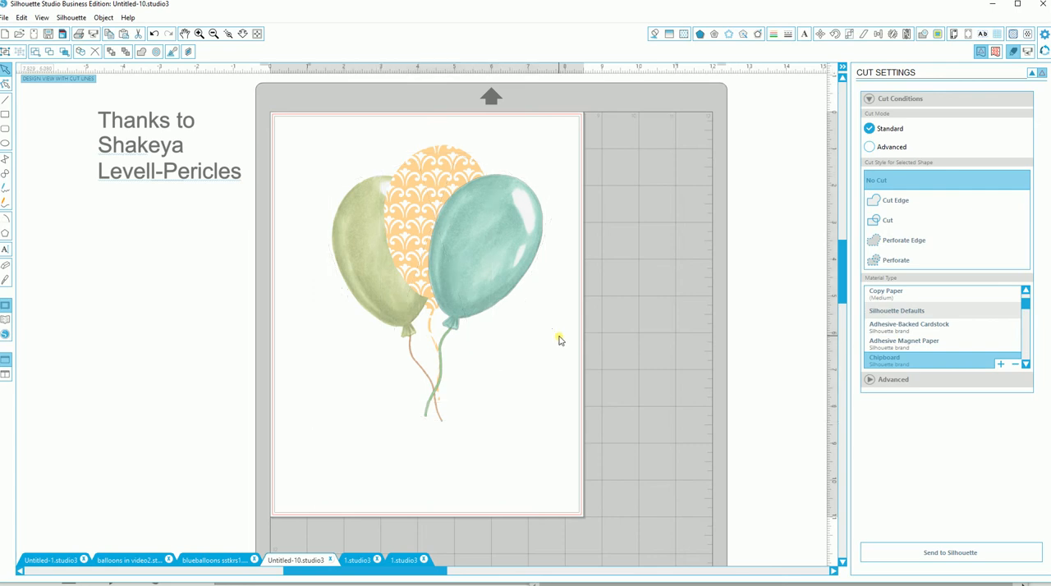
pyautogui.moveTo(306, 134); pyautogui.dragTo(539, 285)
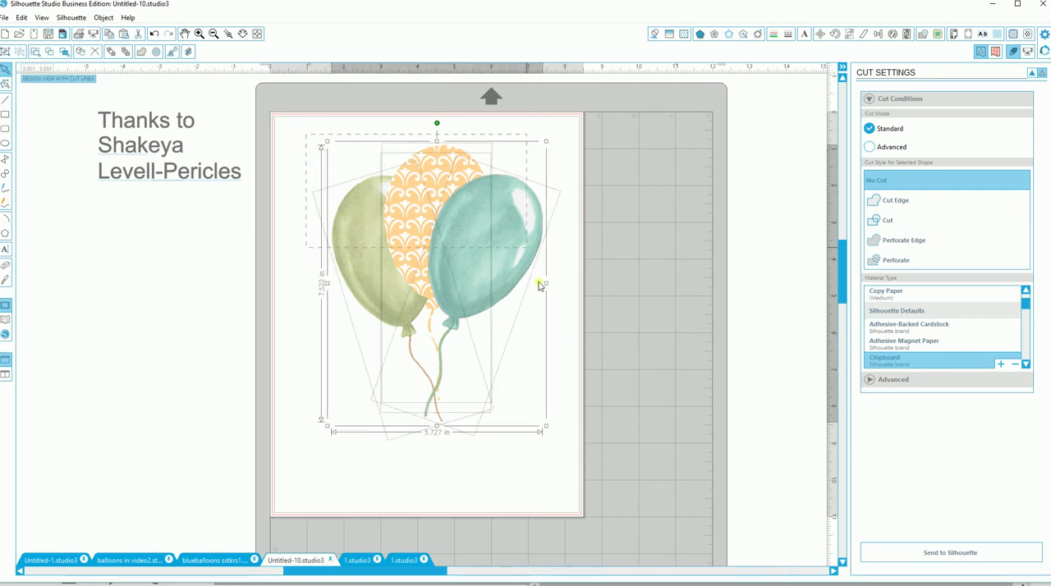
pyautogui.click(4, 52)
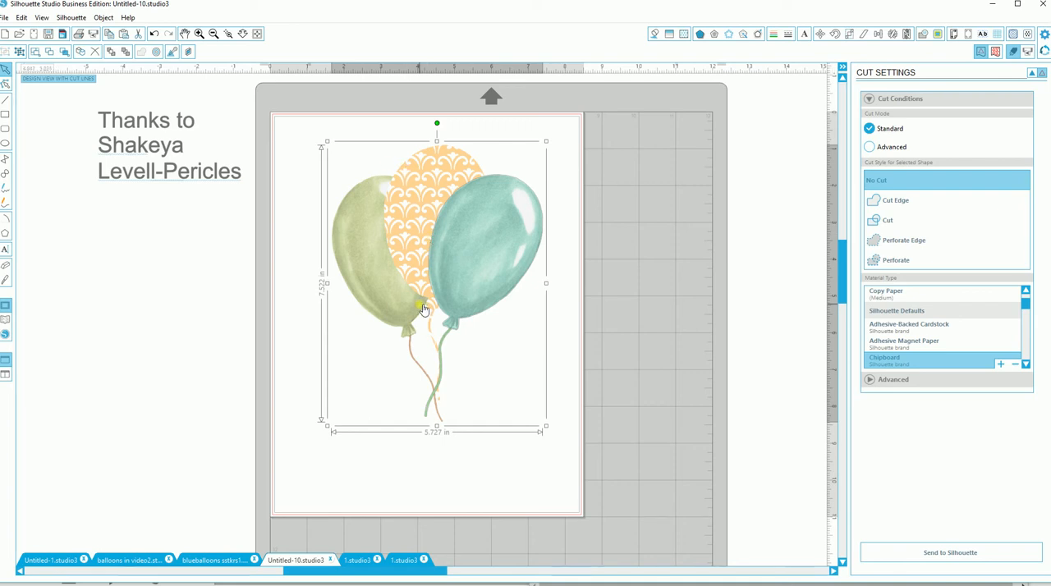
pyautogui.click(562, 276)
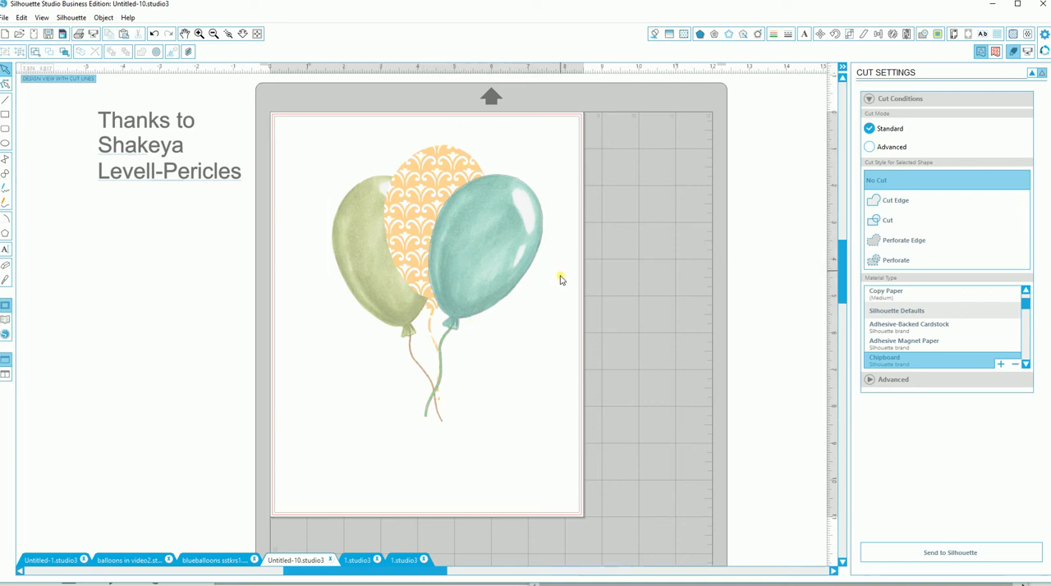
# Step: Trace the outer edge of the grouped balloons with the High Pass Filter off and the threshold at 100%
pyautogui.click(938, 33)
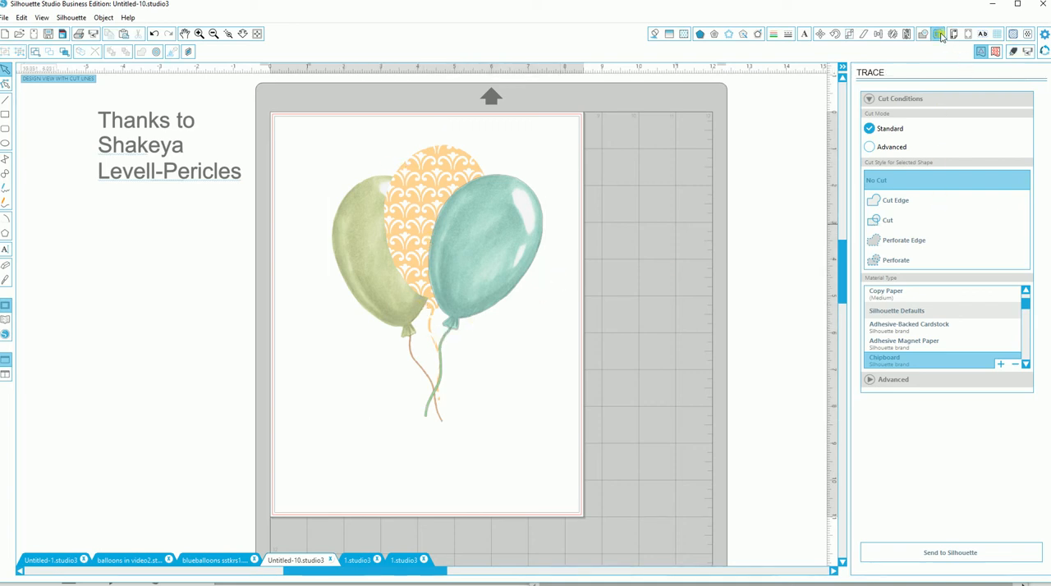
pyautogui.click(889, 115)
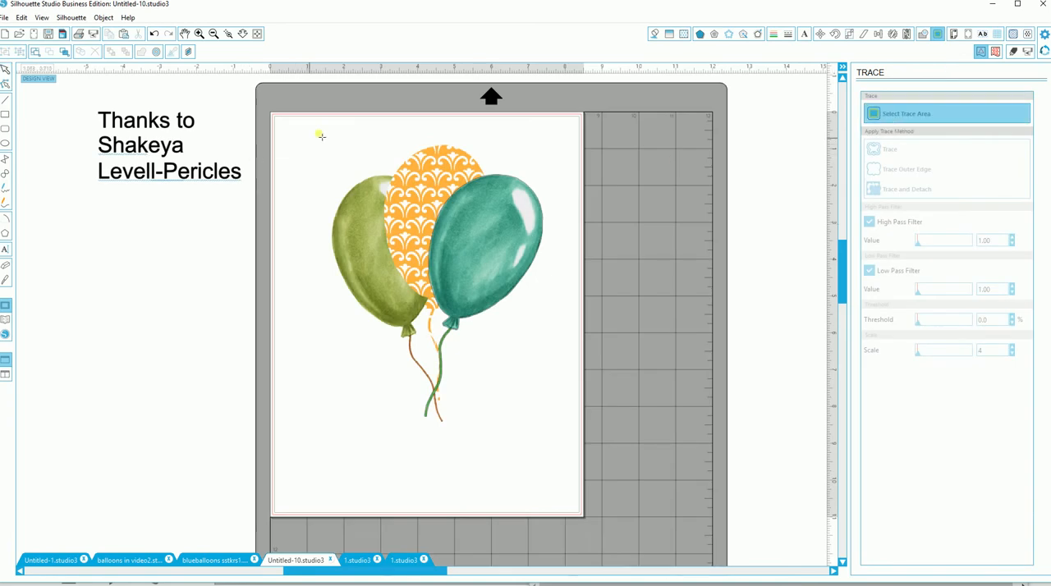
pyautogui.moveTo(317, 134)
pyautogui.mouseDown()
pyautogui.moveTo(446, 141)
pyautogui.moveTo(555, 308)
pyautogui.moveTo(544, 404)
pyautogui.moveTo(556, 451)
pyautogui.mouseUp()
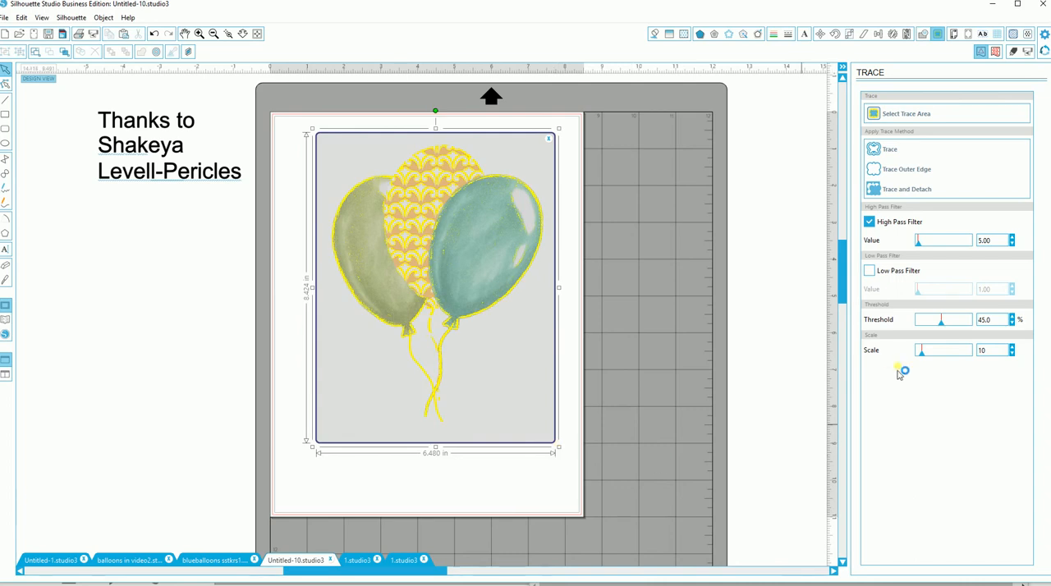
pyautogui.click(872, 224)
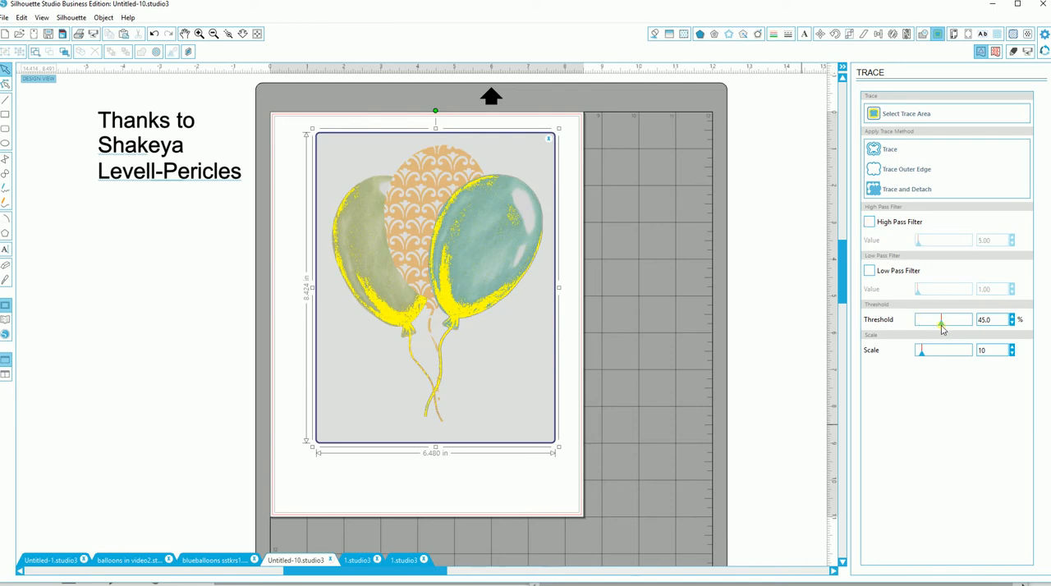
pyautogui.moveTo(942, 329); pyautogui.dragTo(993, 322)
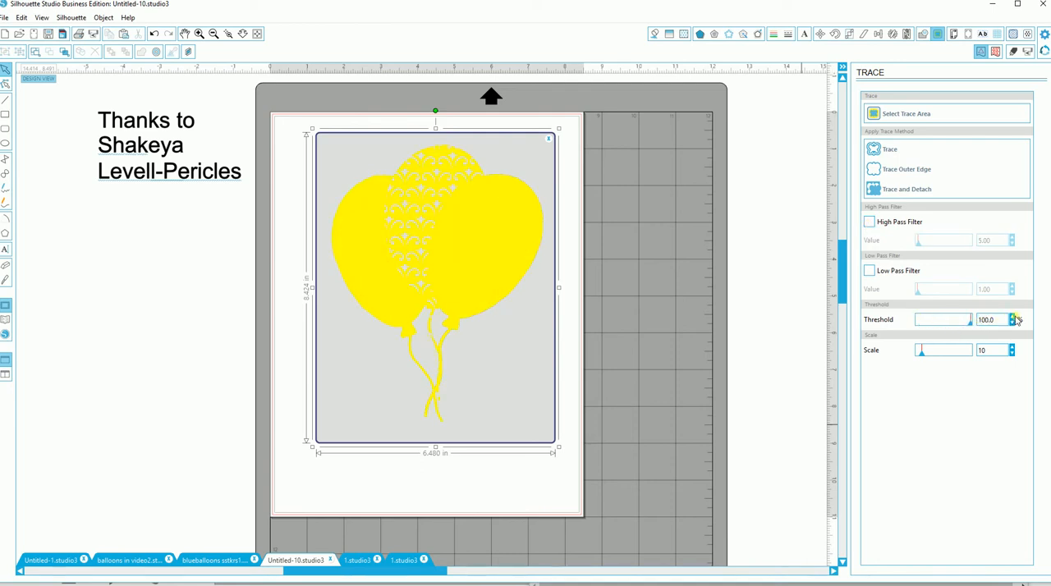
pyautogui.click(892, 171)
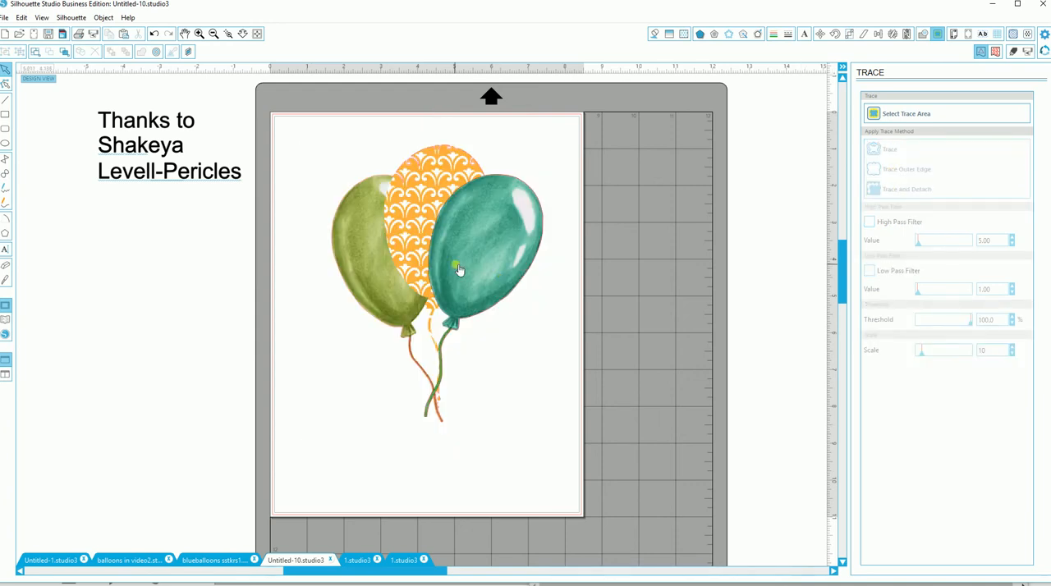
# Step: Move the balloon group away from its traced outline and open the outline's upper part for point editing
pyautogui.moveTo(459, 270); pyautogui.dragTo(373, 286)
pyautogui.moveTo(235, 331); pyautogui.dragTo(210, 342)
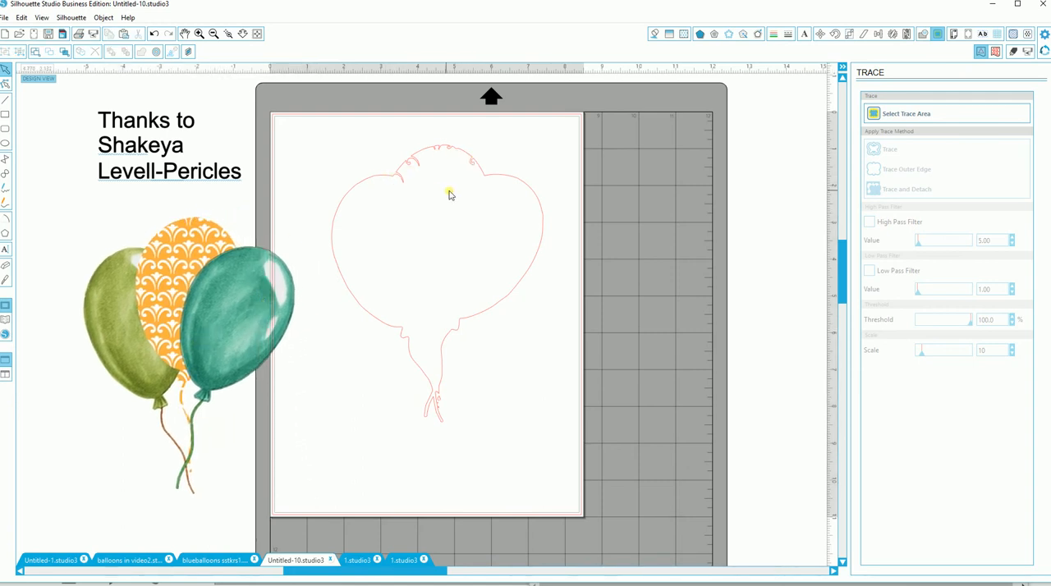
pyautogui.click(418, 159)
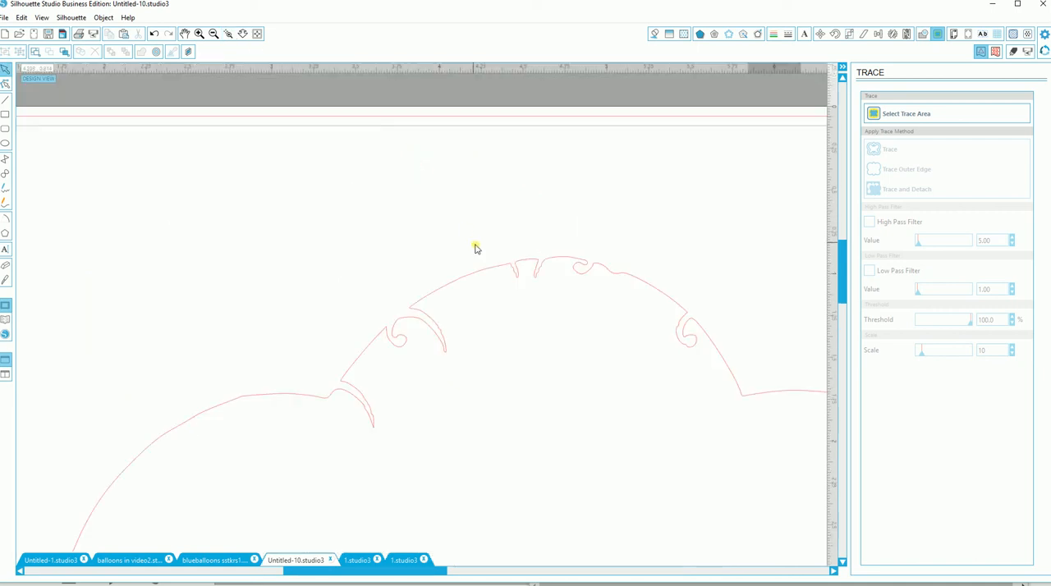
pyautogui.doubleClick(345, 396)
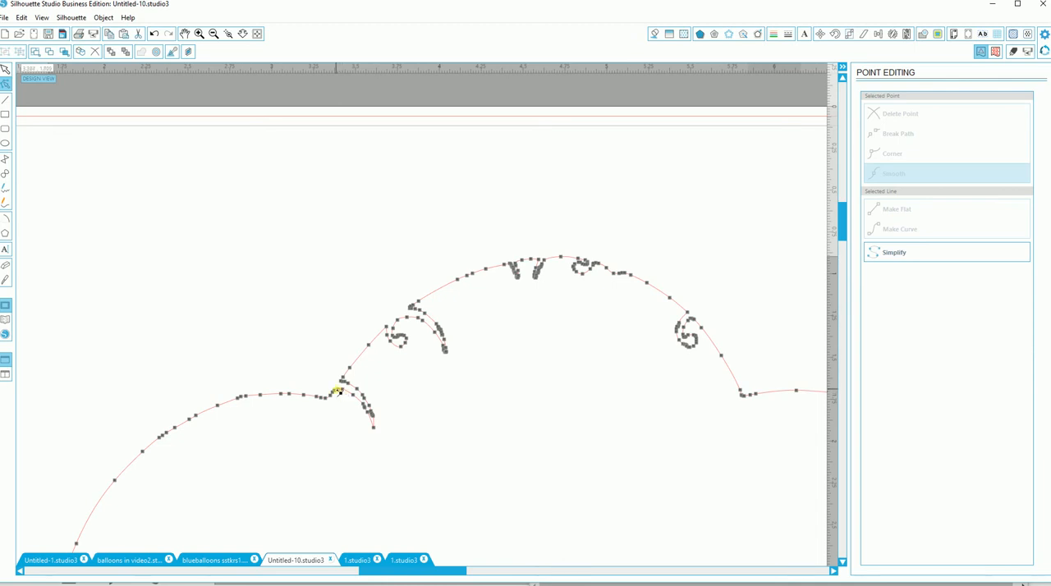
# Step: Delete the points of the inward notch where the green and patterned balloons' outlines meet
pyautogui.click(337, 391)
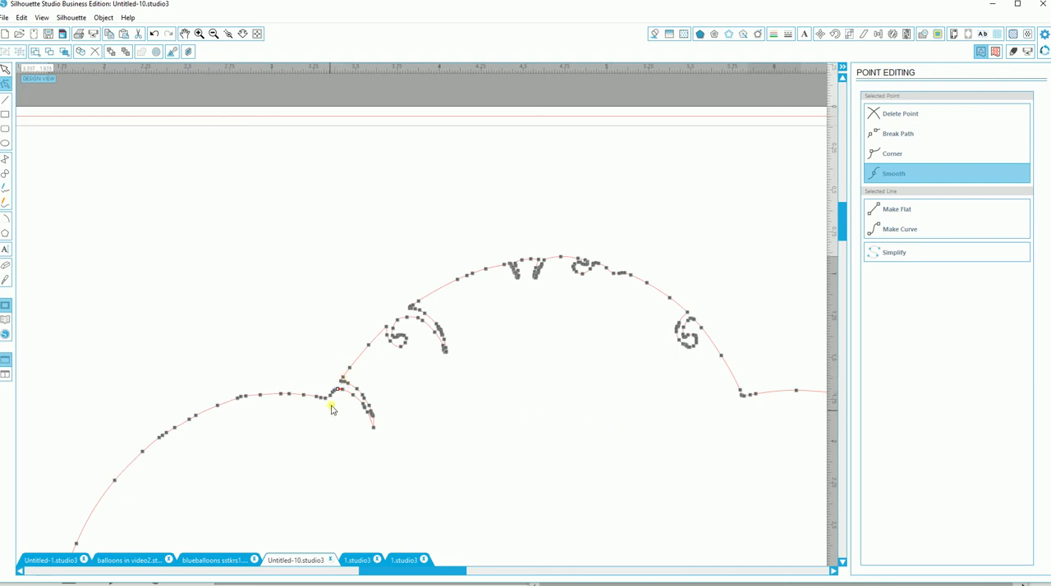
pyautogui.click(888, 120)
pyautogui.click(887, 120)
pyautogui.click(887, 119)
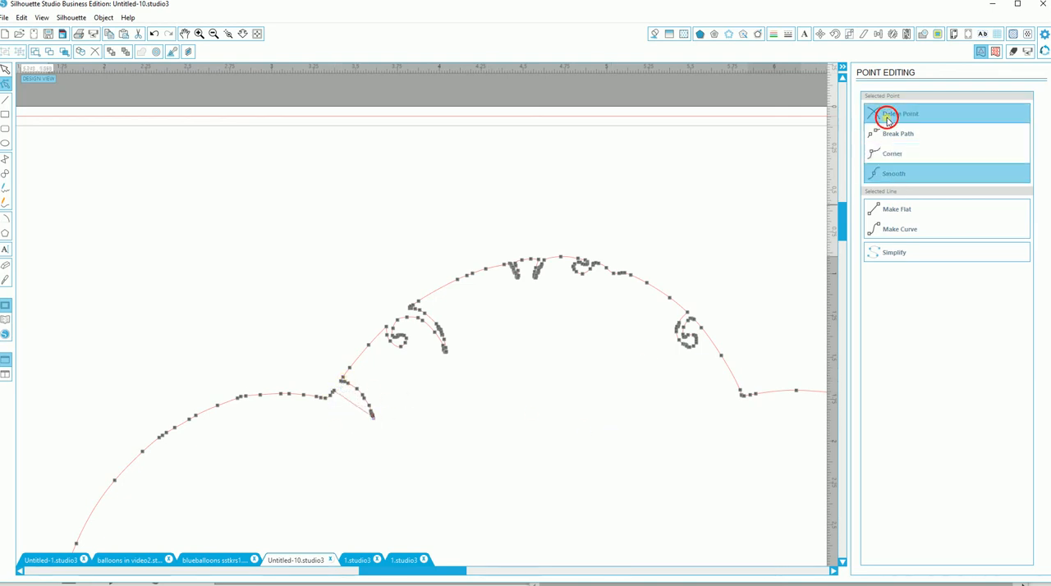
pyautogui.click(887, 120)
pyautogui.click(887, 120)
pyautogui.click(887, 120)
pyautogui.click(888, 120)
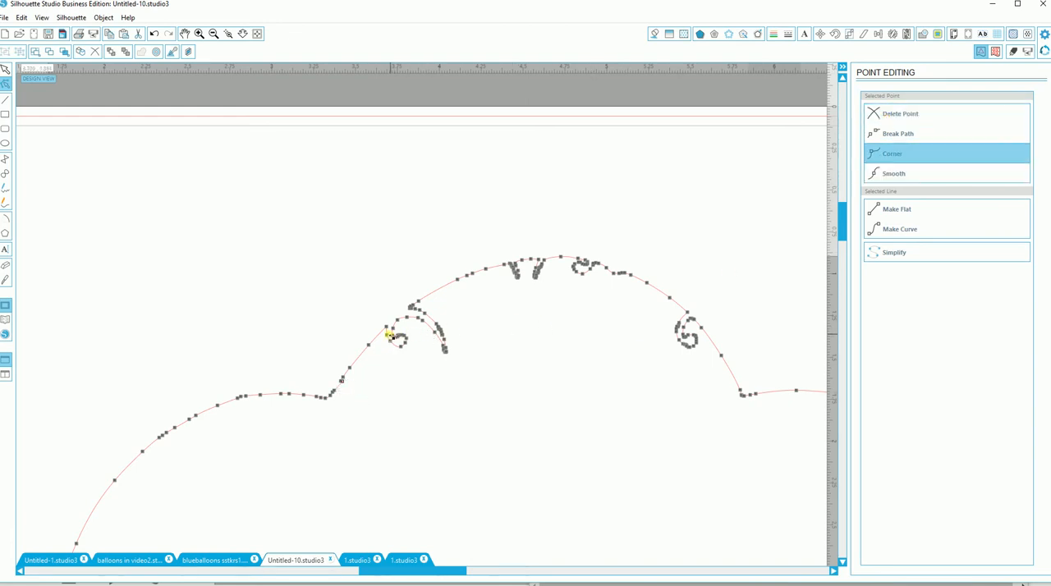
# Step: Delete the points forming the curl on the upper-left side of the patterned balloon's outline
pyautogui.click(389, 336)
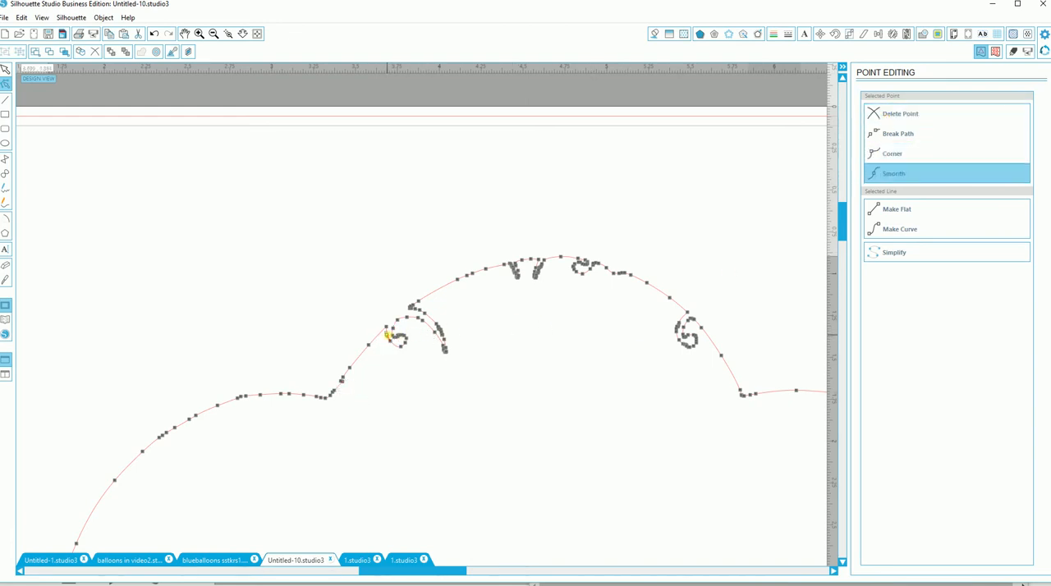
pyautogui.click(904, 115)
pyautogui.click(904, 115)
pyautogui.click(903, 115)
pyautogui.click(904, 115)
pyautogui.click(903, 115)
pyautogui.click(904, 114)
pyautogui.click(904, 114)
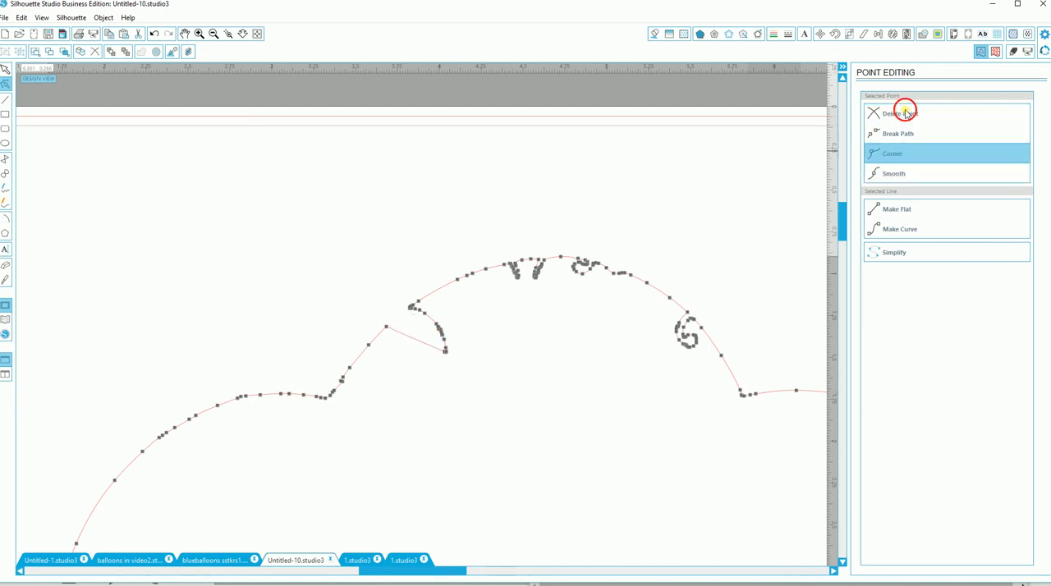
# Step: Delete the remaining crescent notch points on the upper-left side so the patterned balloon's outline runs as one arc
pyautogui.click(906, 114)
pyautogui.click(906, 113)
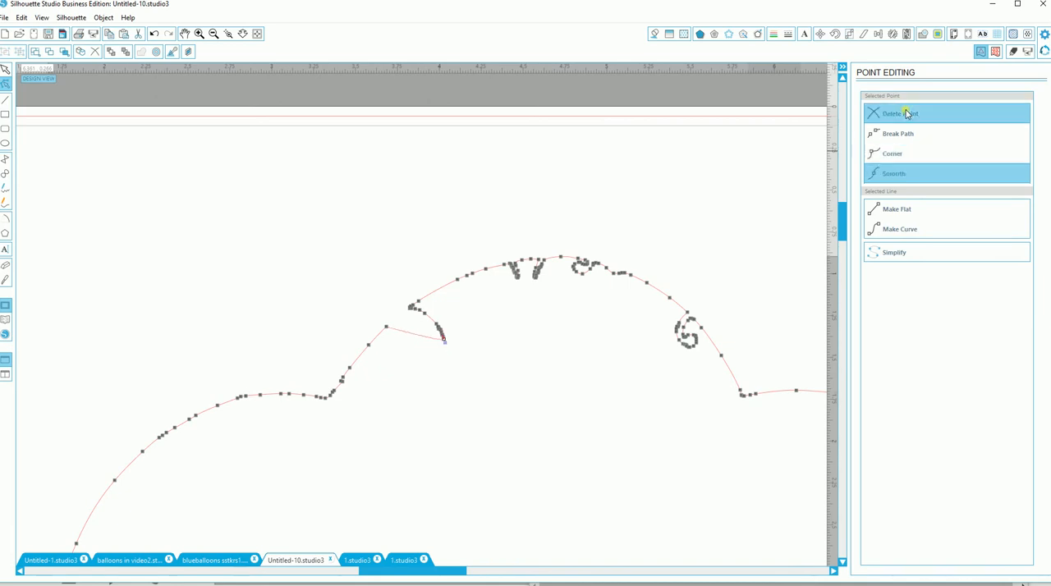
pyautogui.click(907, 113)
pyautogui.click(907, 113)
pyautogui.click(908, 115)
pyautogui.click(907, 116)
pyautogui.click(906, 117)
pyautogui.click(903, 119)
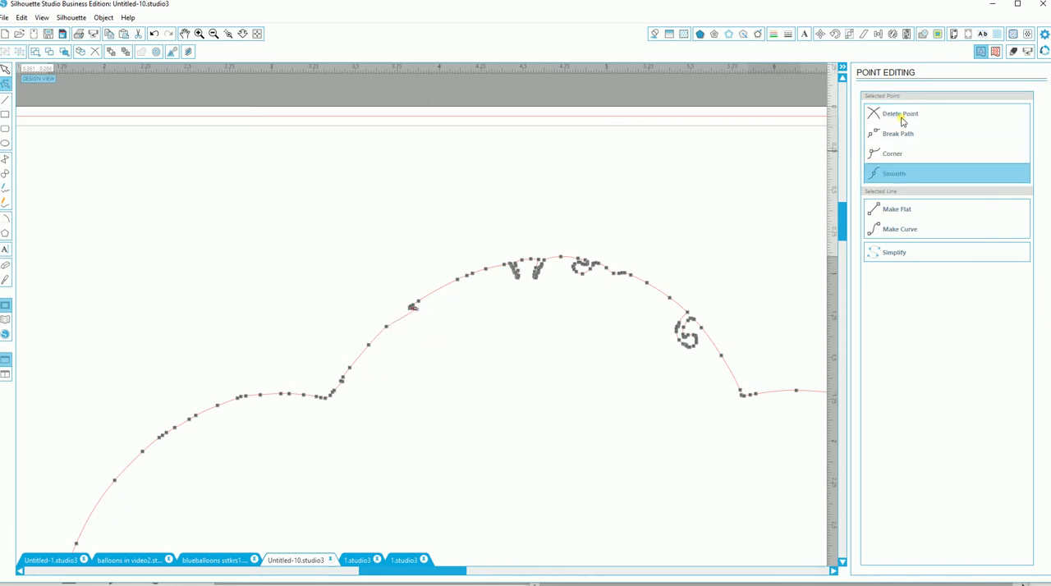
pyautogui.click(902, 117)
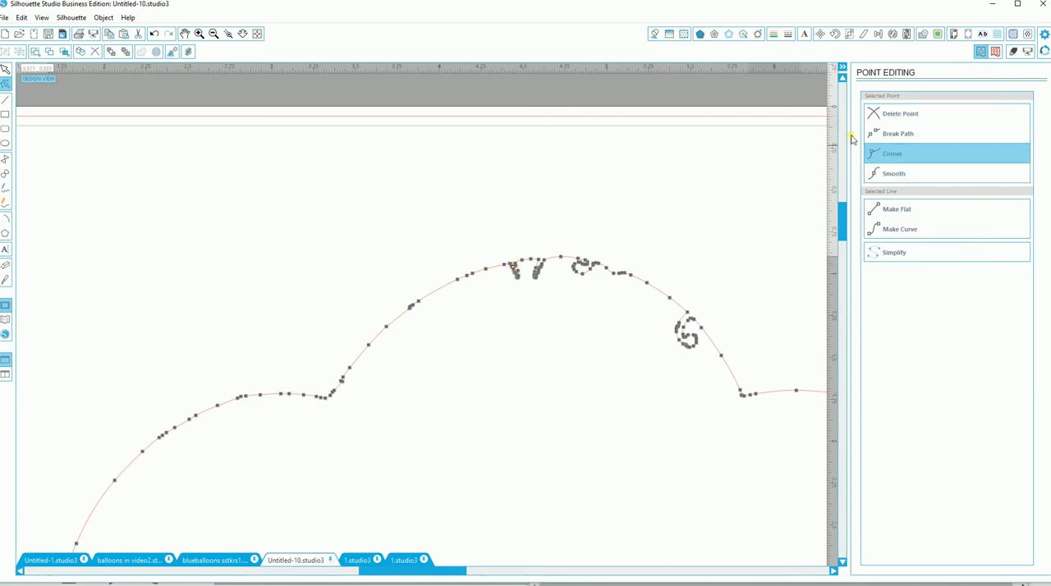
# Step: Delete the points of the first narrow notch just left of the patterned balloon's peak
pyautogui.click(872, 117)
pyautogui.click(871, 117)
pyautogui.click(871, 117)
pyautogui.click(872, 117)
pyautogui.click(872, 117)
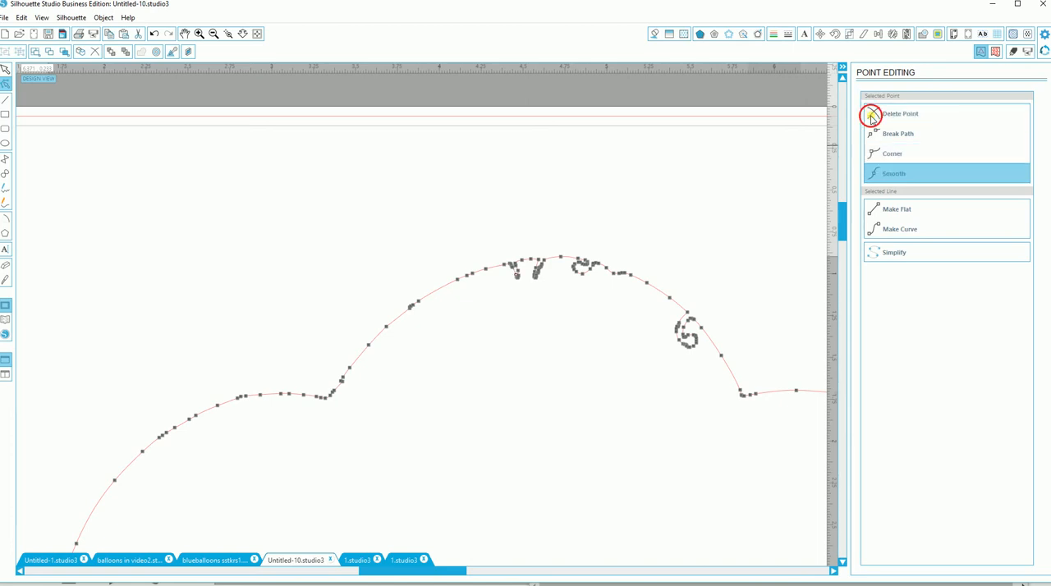
pyautogui.click(872, 117)
pyautogui.click(872, 117)
pyautogui.click(872, 118)
pyautogui.click(514, 266)
pyautogui.click(888, 118)
# Step: Remove the stray points left on the arc where the first narrow notch was
pyautogui.click(514, 271)
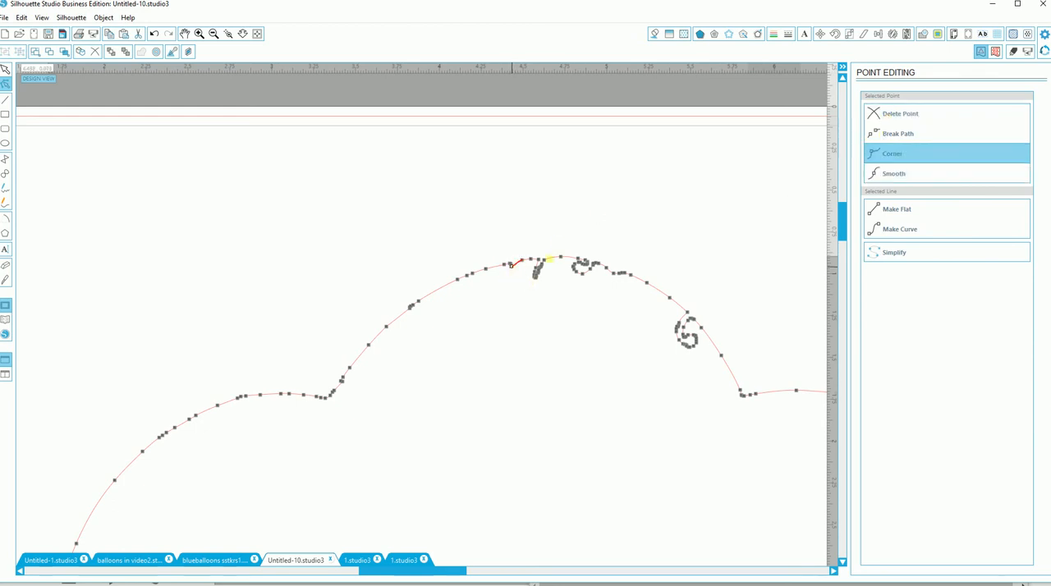
pyautogui.click(894, 118)
pyautogui.click(895, 118)
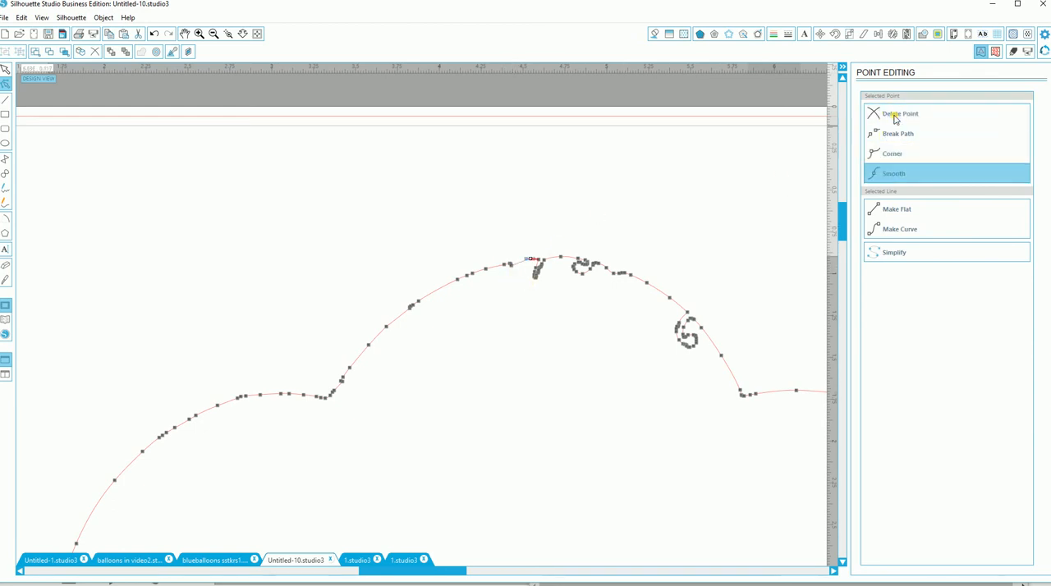
pyautogui.click(509, 266)
pyautogui.click(898, 117)
# Step: Delete the points of the second narrow notch beside the patterned balloon's peak
pyautogui.click(904, 115)
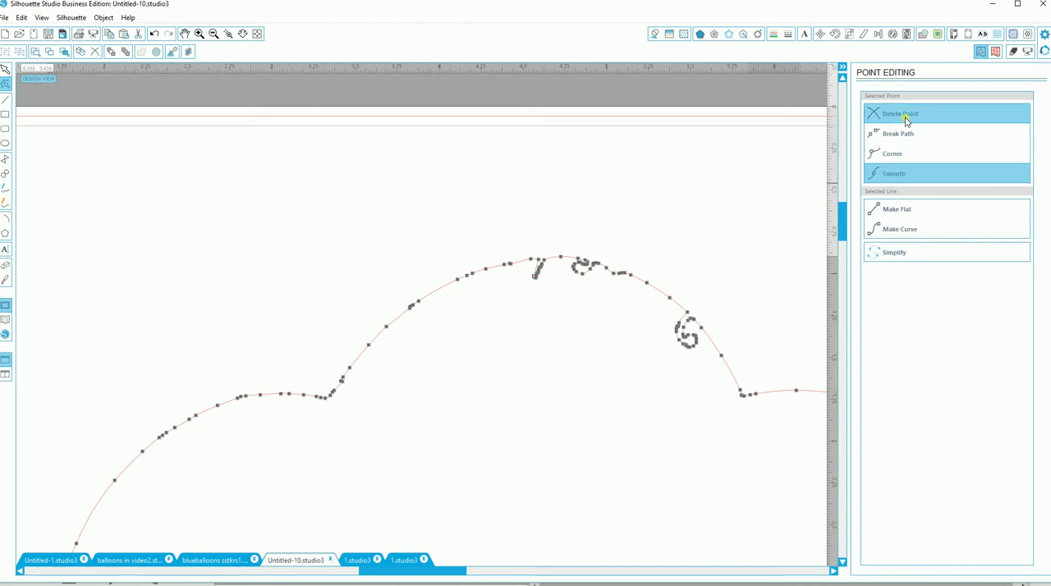
pyautogui.click(903, 115)
pyautogui.click(907, 119)
pyautogui.click(907, 119)
pyautogui.click(907, 119)
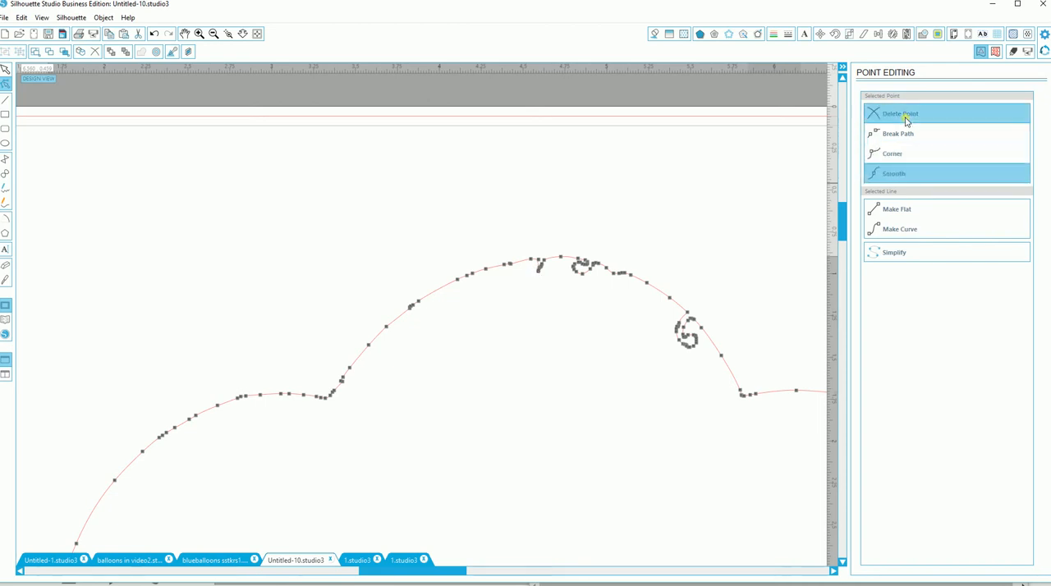
pyautogui.click(907, 119)
pyautogui.click(907, 119)
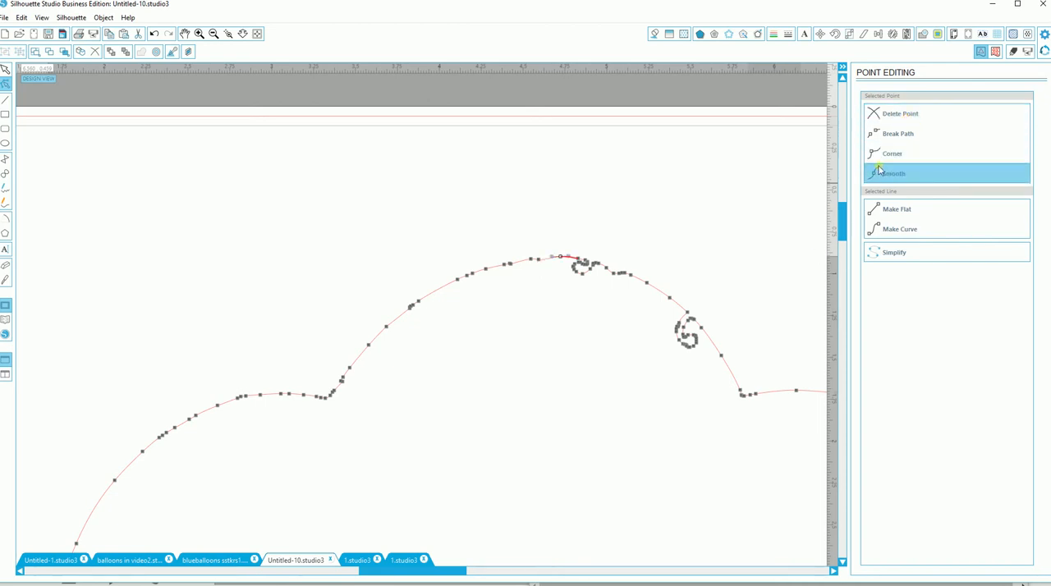
# Step: Delete the points forming the small curl just right of the patterned balloon's peak
pyautogui.click(587, 264)
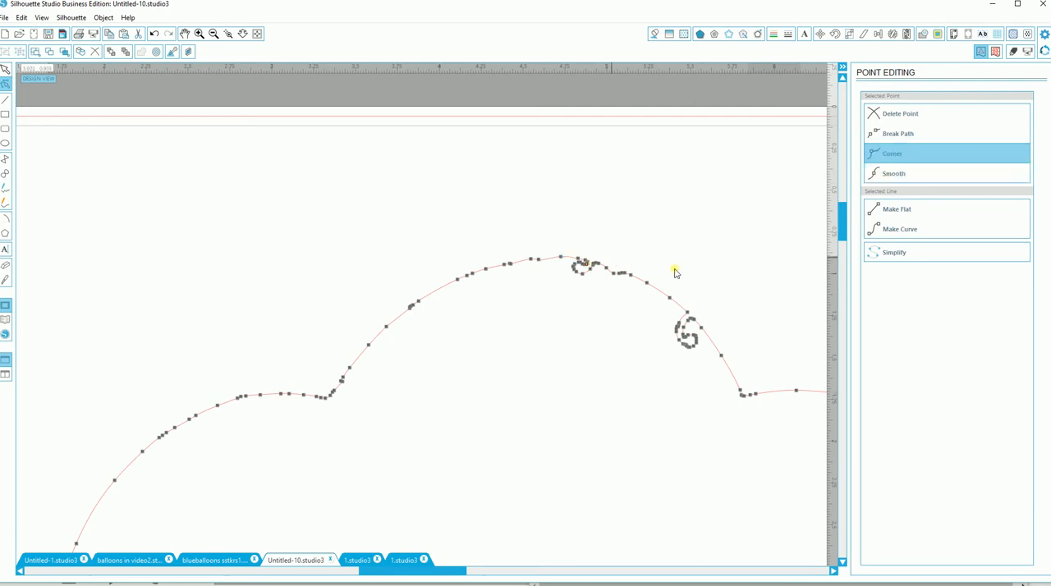
pyautogui.click(899, 120)
pyautogui.click(898, 119)
pyautogui.click(899, 119)
pyautogui.click(899, 119)
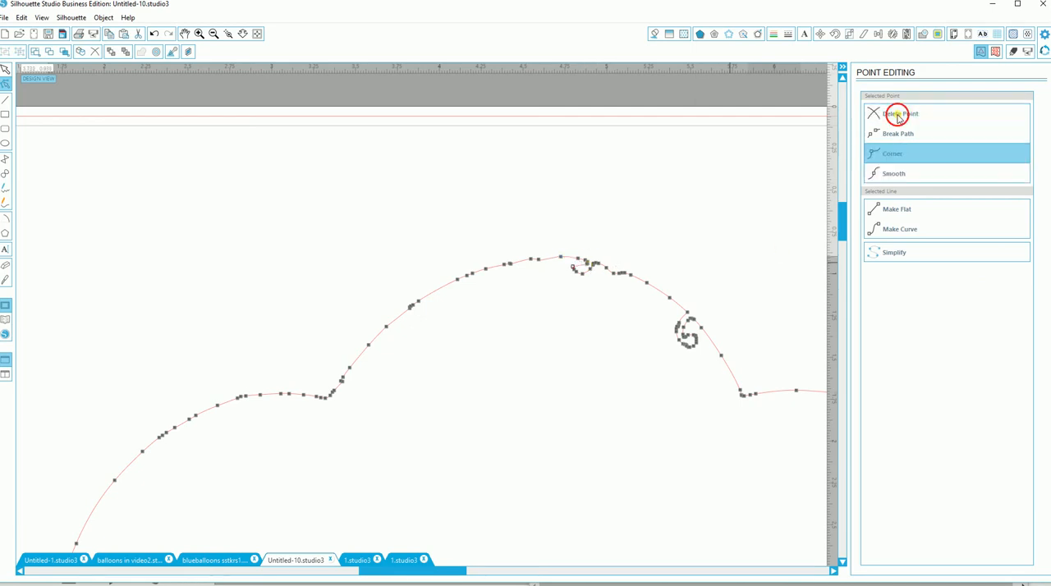
pyautogui.click(898, 119)
pyautogui.click(899, 119)
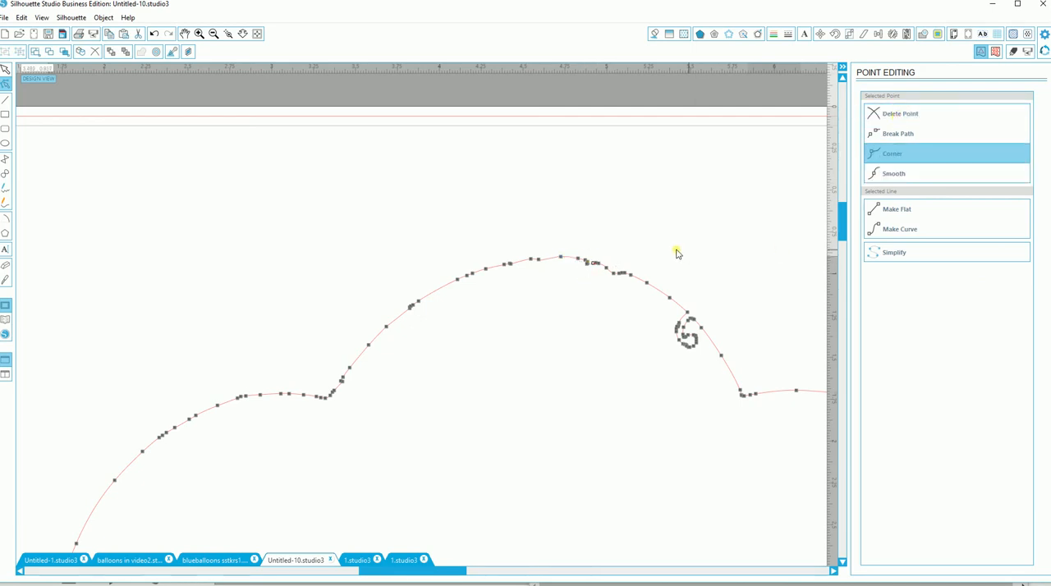
# Step: Remove the leftover points on the arc where the small curl just right of the patterned balloon's peak was
pyautogui.click(612, 279)
pyautogui.click(626, 274)
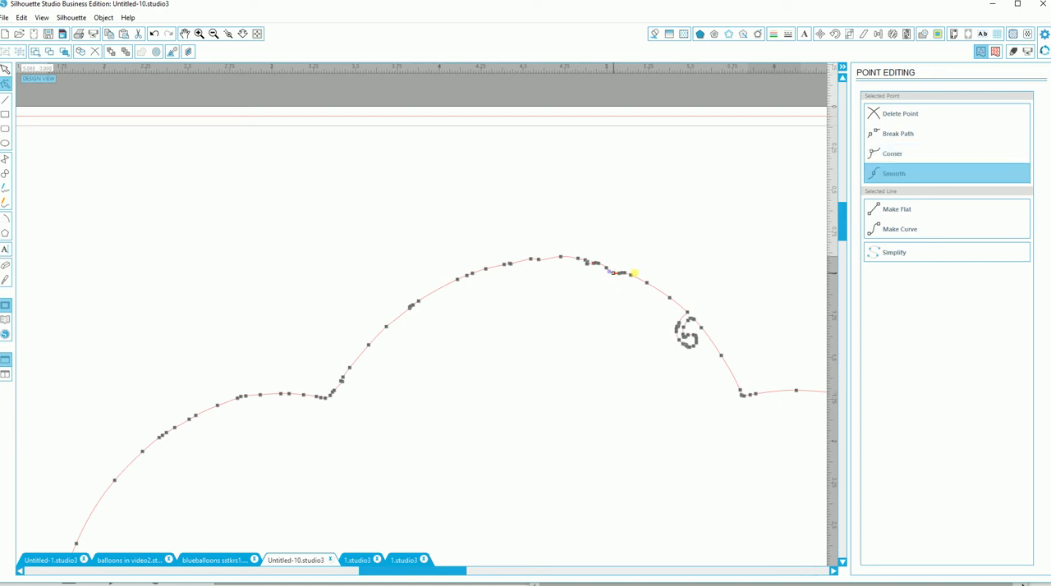
pyautogui.click(908, 121)
pyautogui.click(909, 122)
# Step: Delete the points forming the large spiral on the right-hand slope of the patterned balloon's arc
pyautogui.click(681, 323)
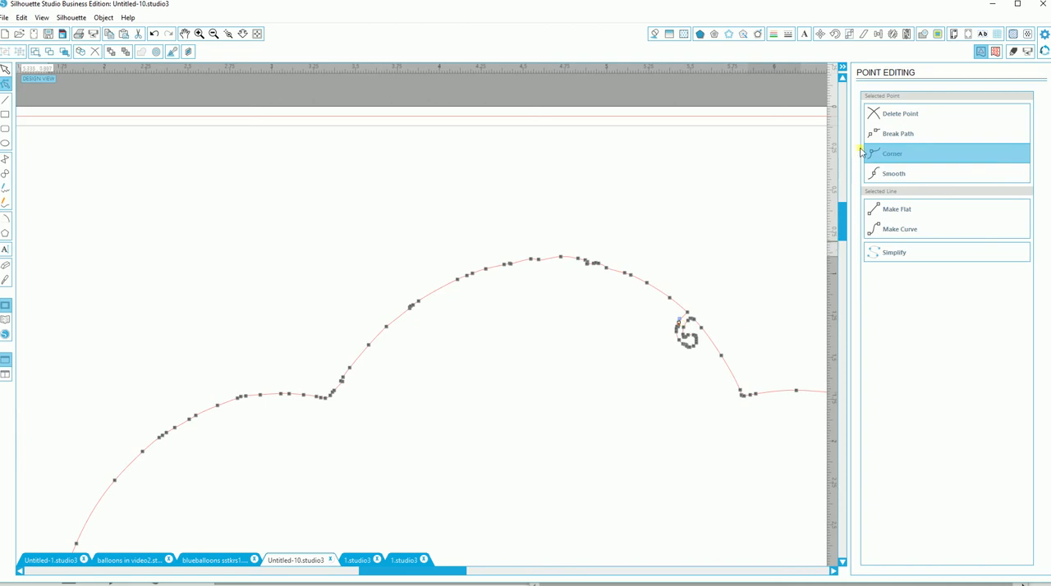
pyautogui.click(884, 120)
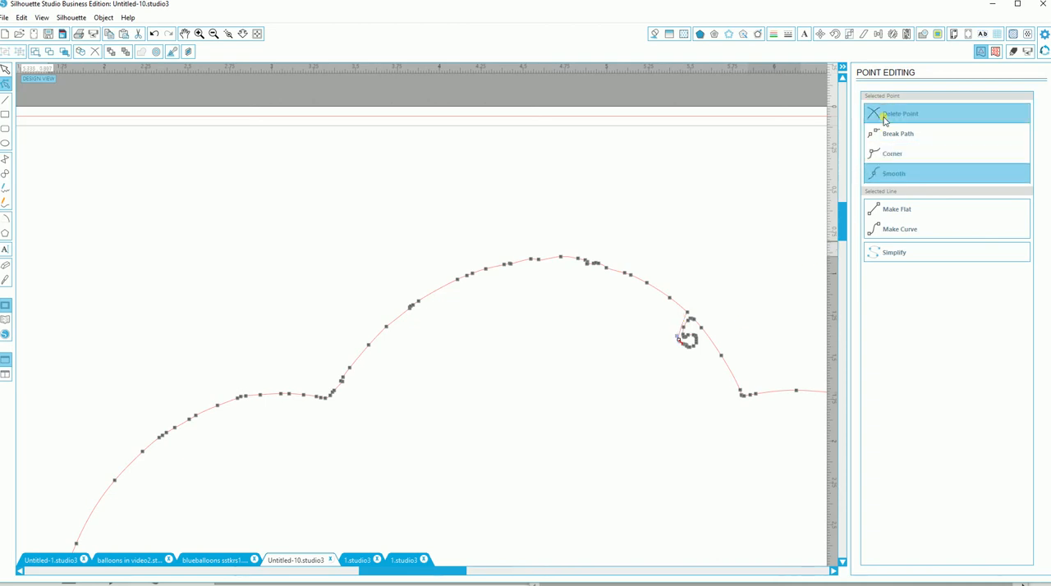
pyautogui.click(885, 120)
pyautogui.click(885, 119)
pyautogui.click(884, 120)
pyautogui.click(885, 120)
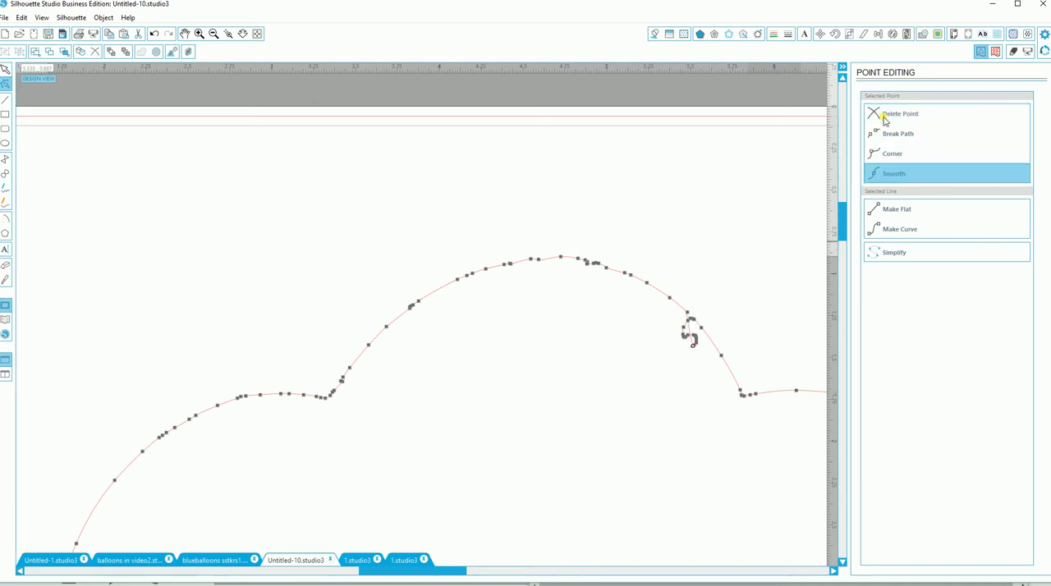
pyautogui.click(885, 120)
pyautogui.click(885, 120)
pyautogui.click(884, 120)
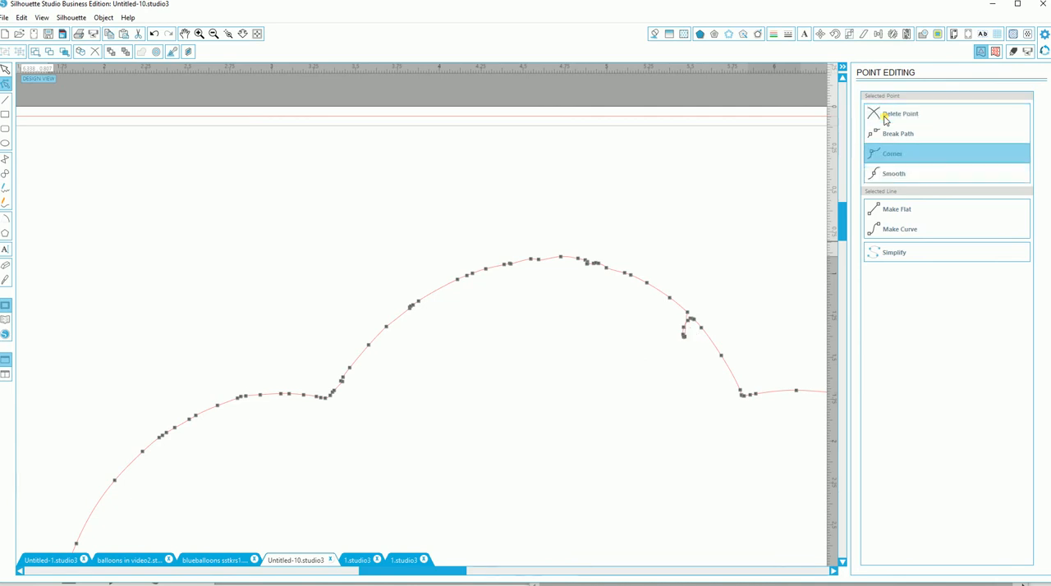
pyautogui.click(884, 120)
pyautogui.click(884, 120)
pyautogui.click(884, 120)
# Step: Move the balloon group back onto the page so it sits over the traced cut outline
pyautogui.click(214, 33)
pyautogui.click(214, 33)
pyautogui.click(213, 33)
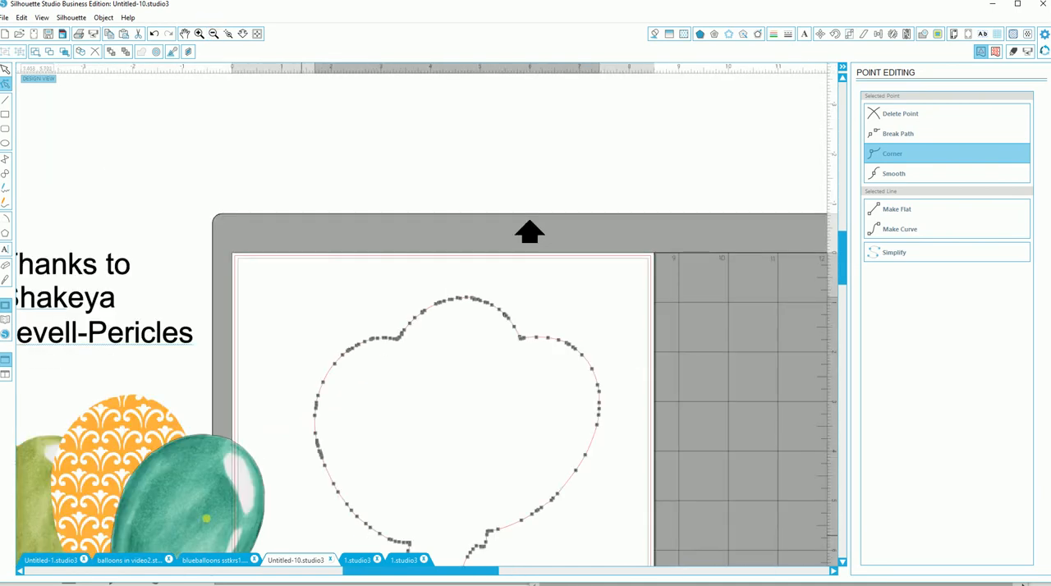
pyautogui.moveTo(206, 519); pyautogui.dragTo(534, 413)
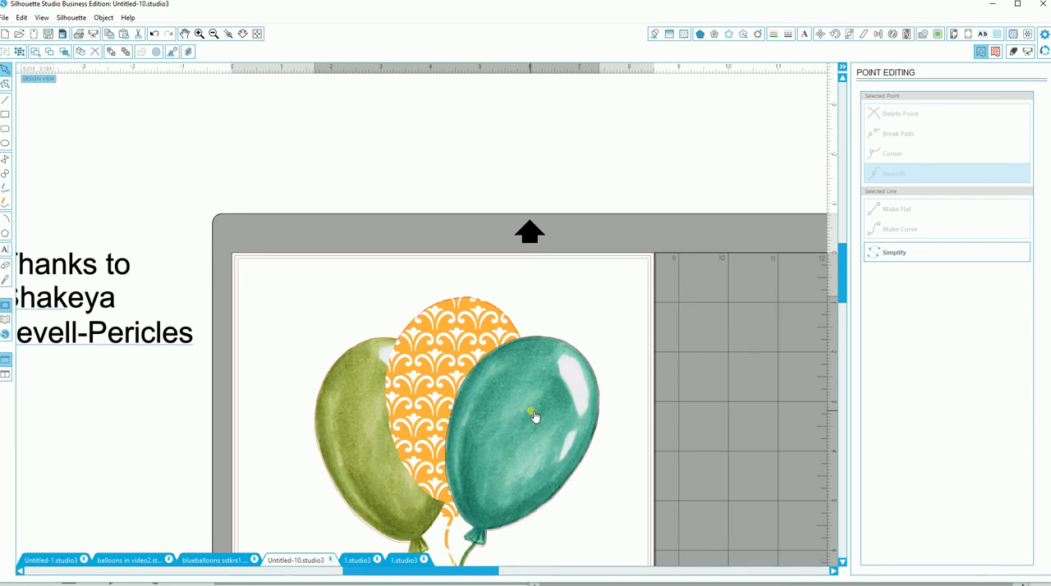
pyautogui.click(668, 443)
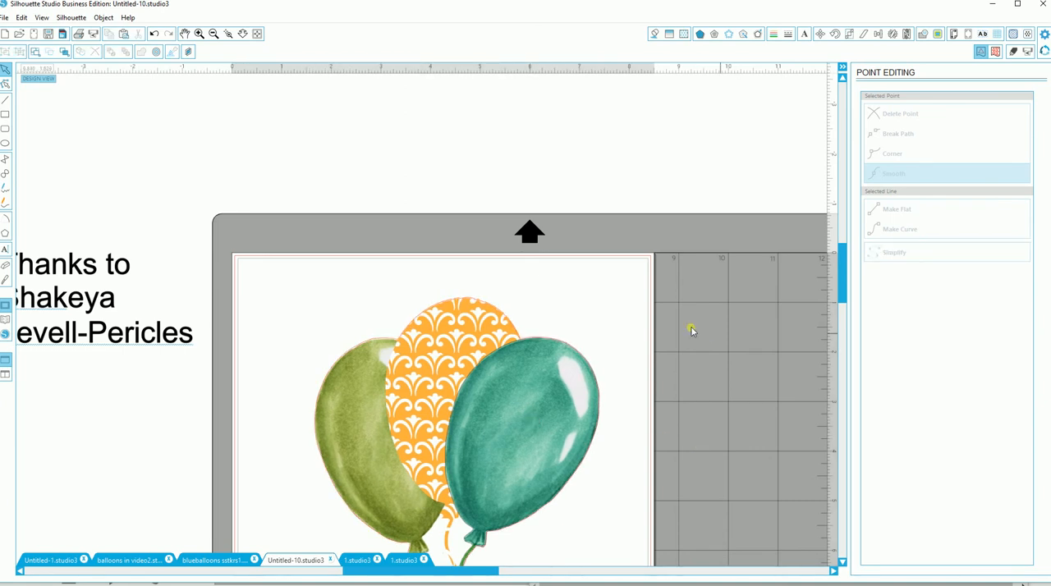
# Step: Move the balloon group off the page to the right, clear of the cut outline
pyautogui.moveTo(846, 295); pyautogui.dragTo(846, 332)
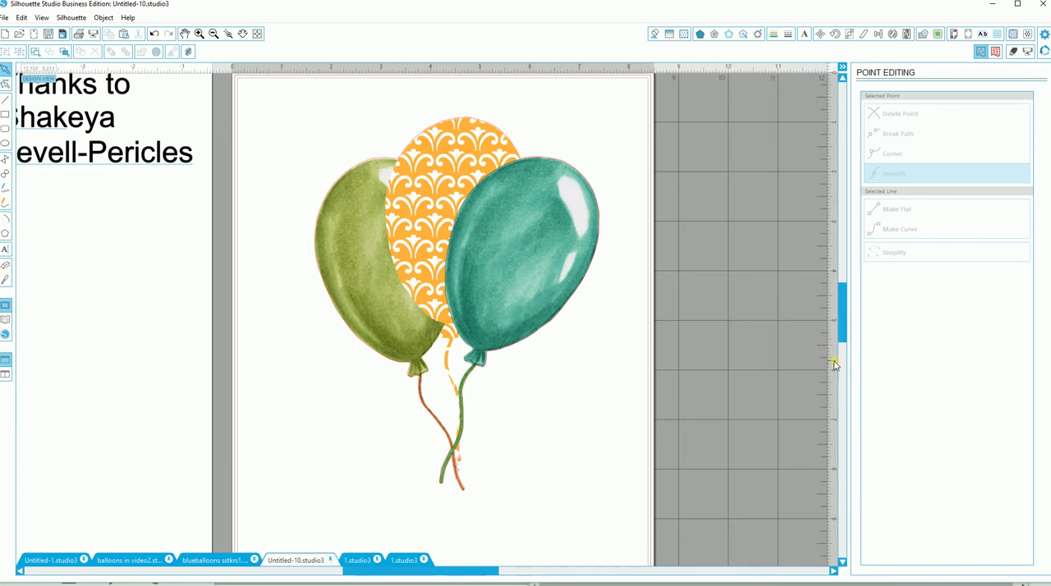
pyautogui.moveTo(509, 309); pyautogui.dragTo(628, 285)
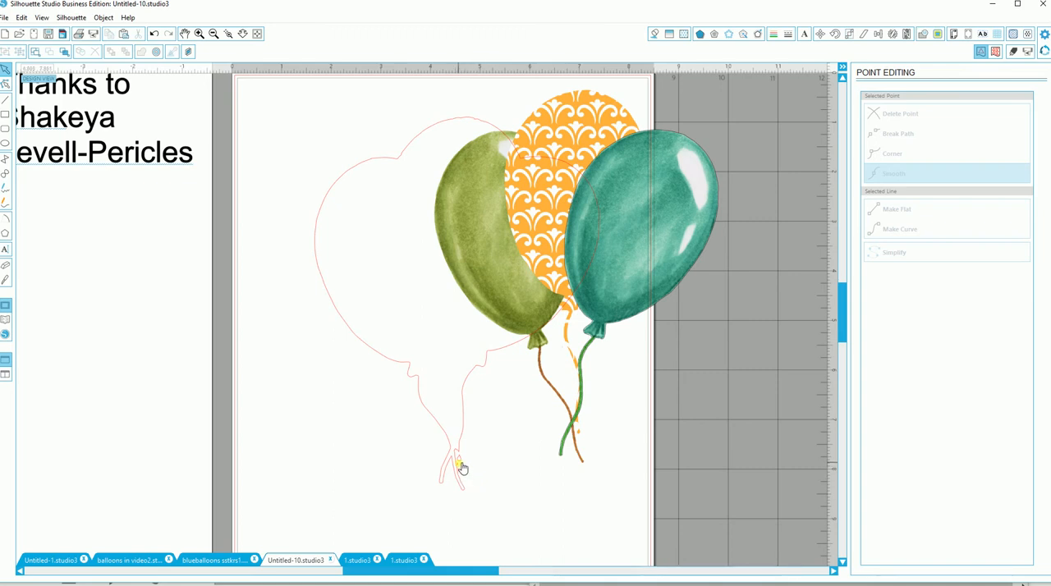
pyautogui.moveTo(601, 286); pyautogui.dragTo(757, 237)
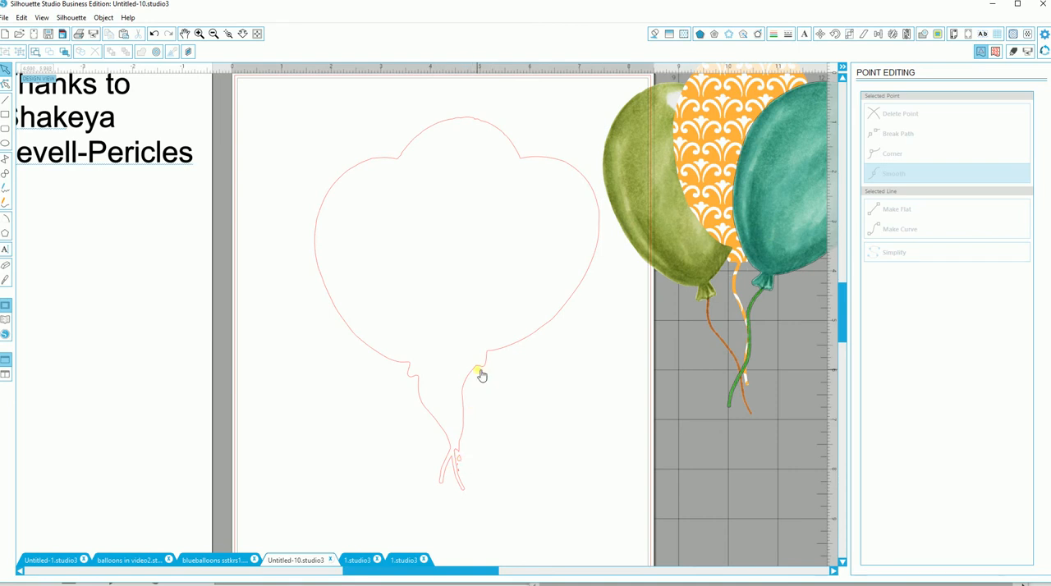
# Step: Release the outline's compound path and delete the three small stray shapes beside the string ends
pyautogui.click(229, 34)
pyautogui.click(464, 478)
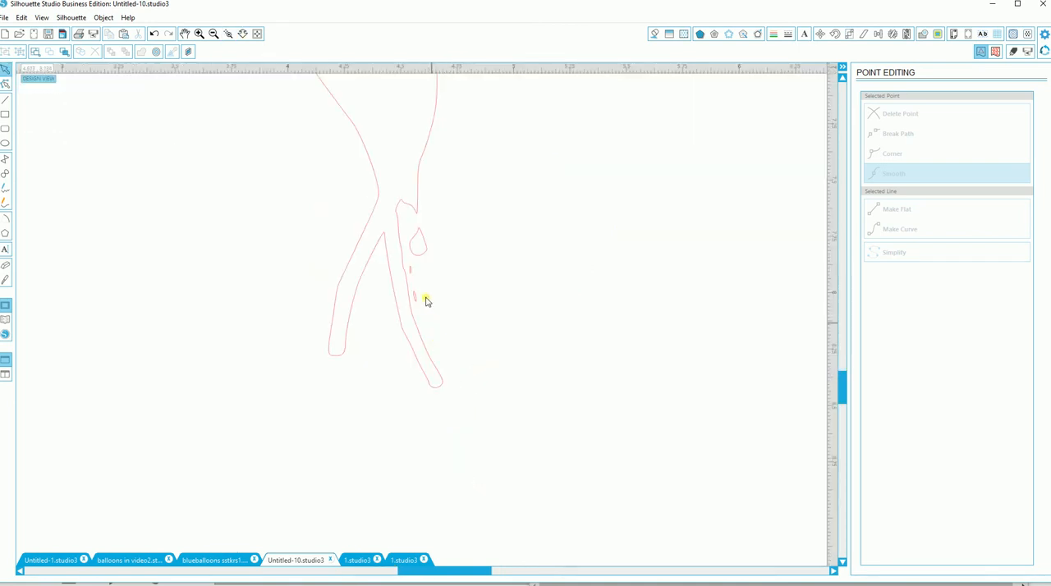
pyautogui.rightClick(408, 330)
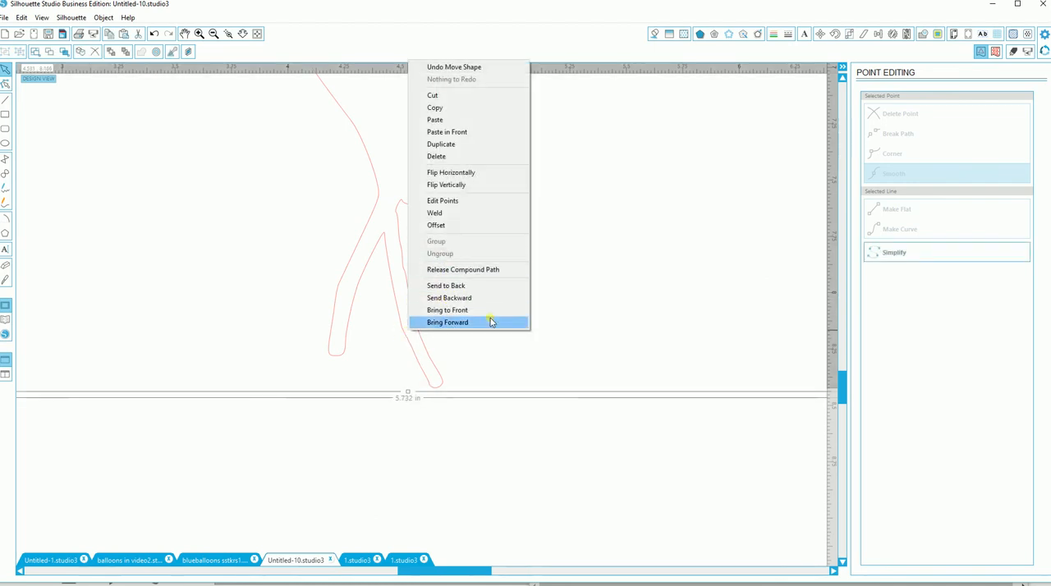
pyautogui.click(471, 269)
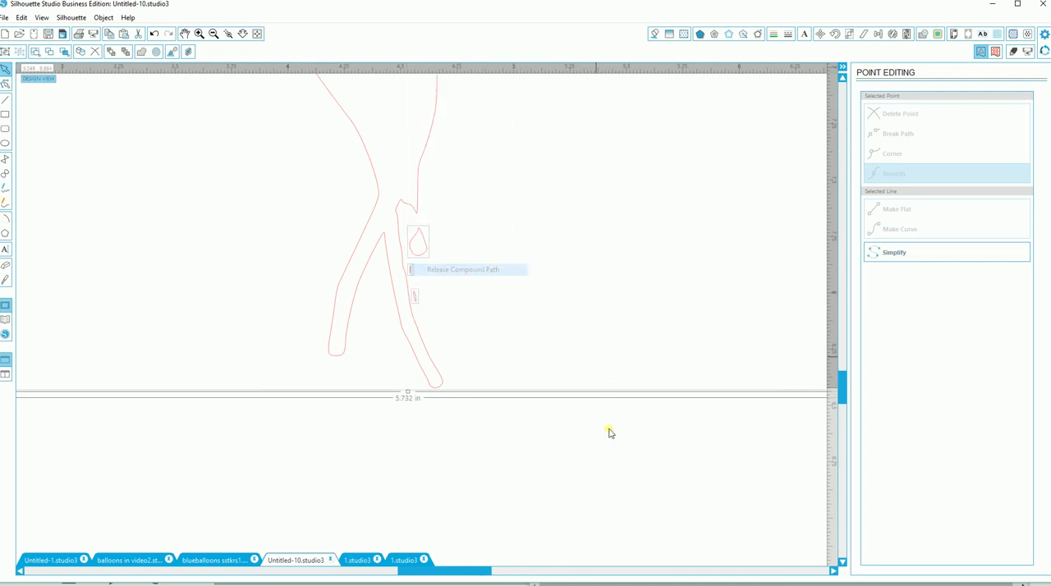
pyautogui.click(425, 251)
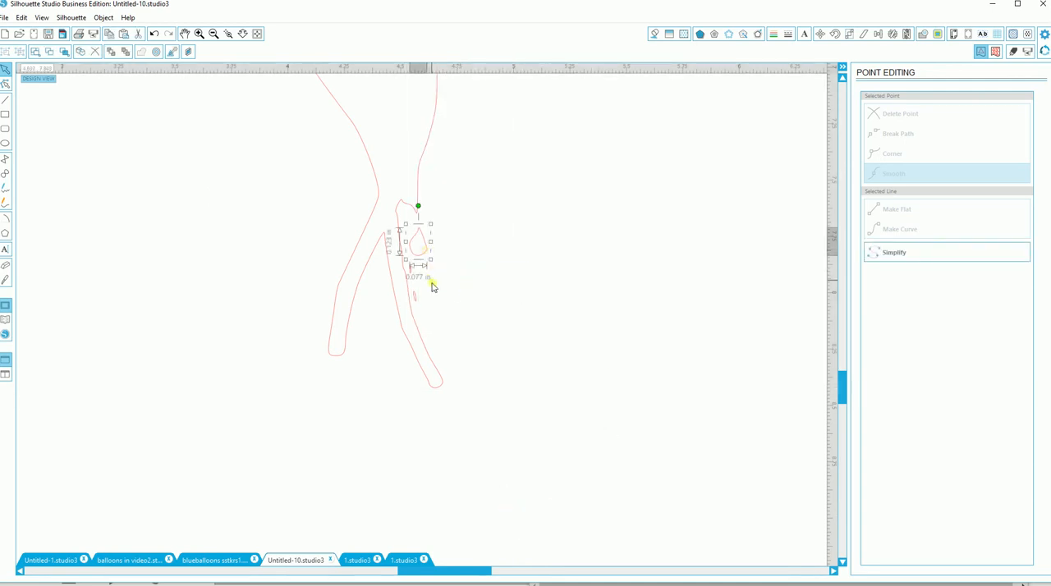
pyautogui.press('Delete')
pyautogui.click(412, 271)
pyautogui.press('Delete')
pyautogui.click(416, 297)
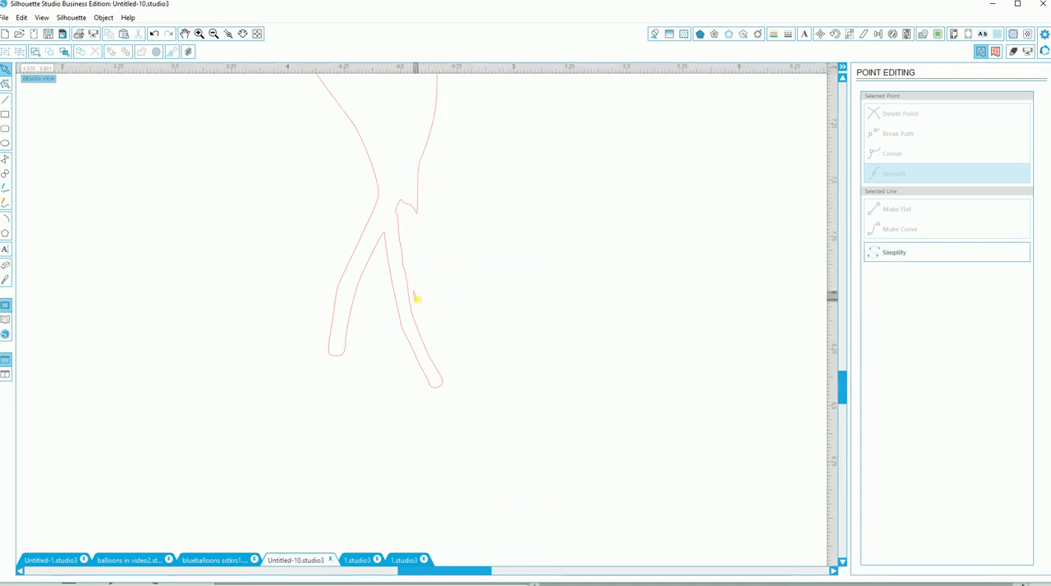
pyautogui.press('Delete')
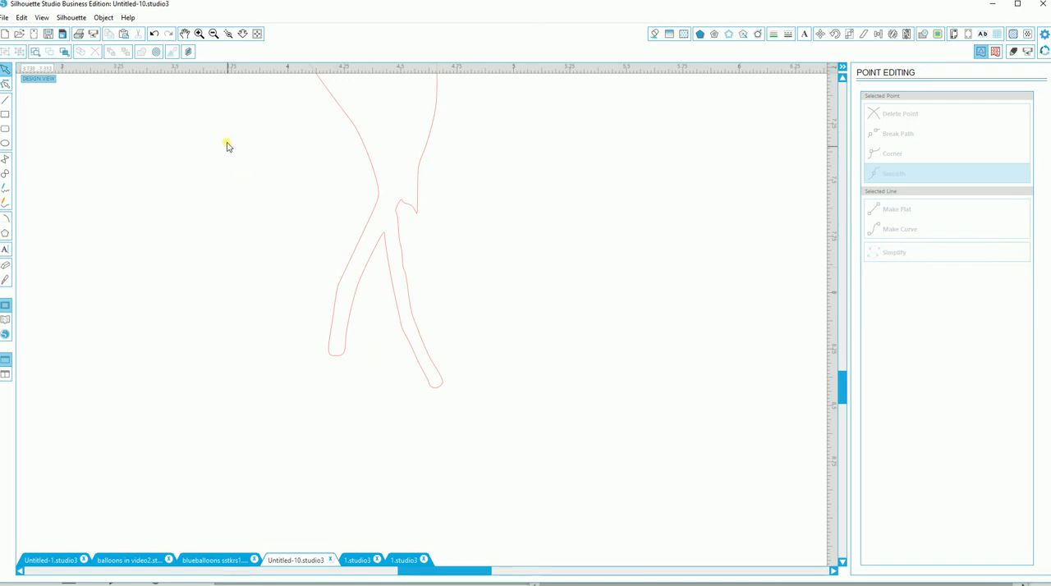
# Step: Move the balloon group back onto the page and align it with the cleaned cut outline
pyautogui.click(214, 35)
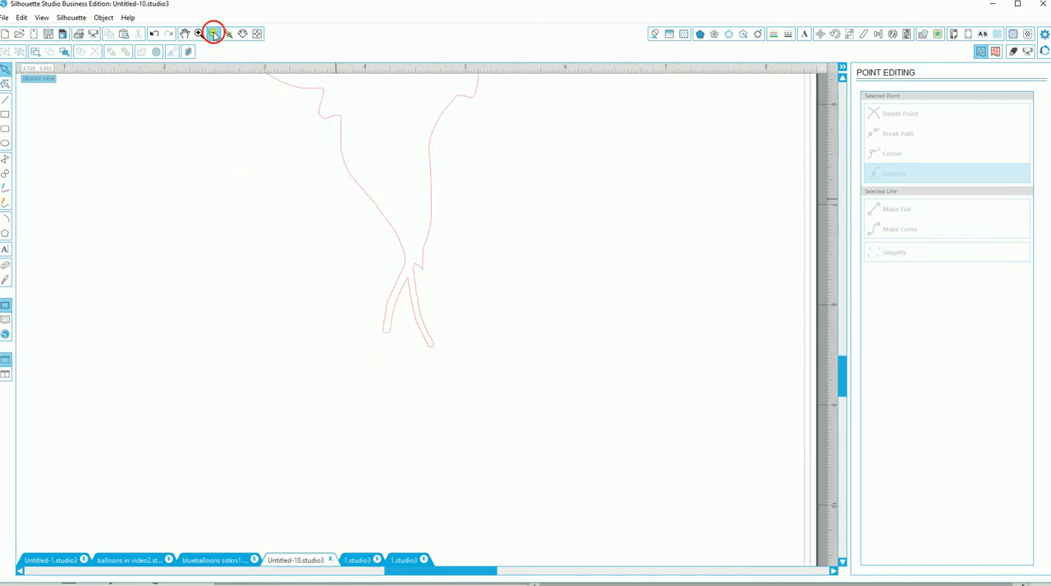
pyautogui.click(215, 35)
pyautogui.click(215, 34)
pyautogui.moveTo(534, 212); pyautogui.dragTo(426, 243)
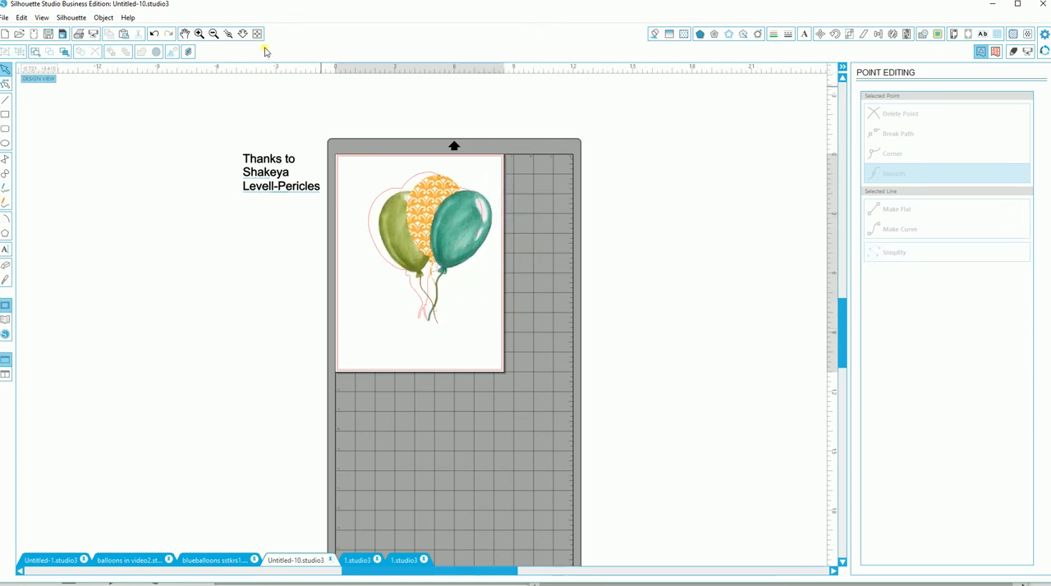
pyautogui.click(257, 33)
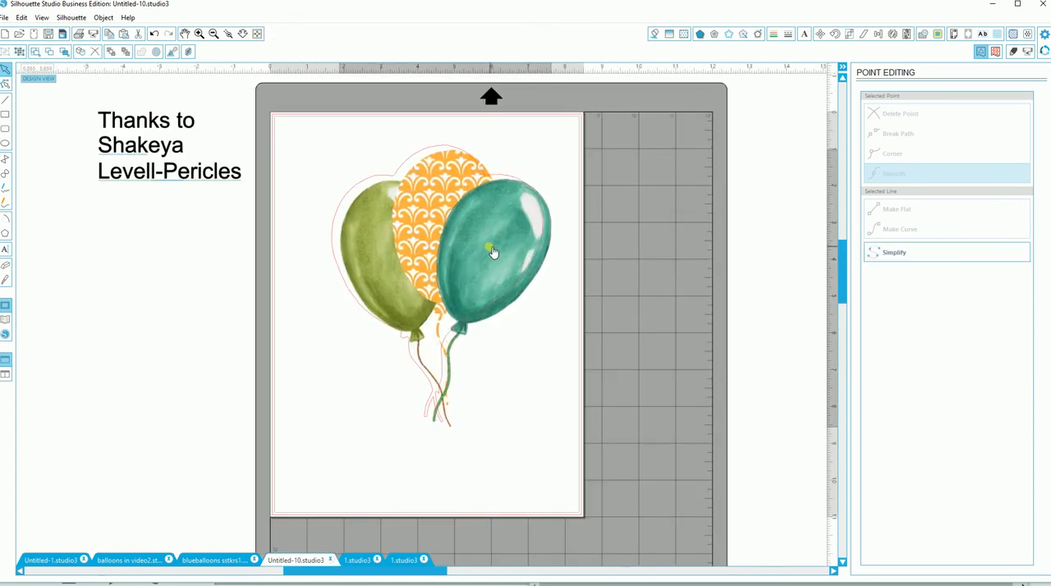
pyautogui.moveTo(493, 252); pyautogui.dragTo(487, 248)
pyautogui.click(481, 415)
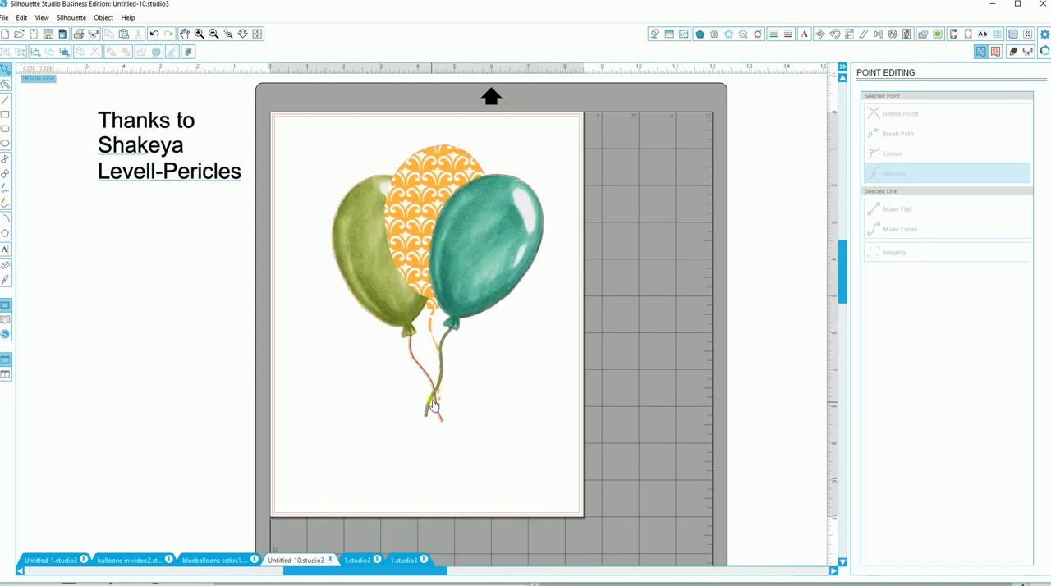
# Step: Nudge the balloon group slightly so its crossed strings fit inside the cut outline
pyautogui.click(230, 35)
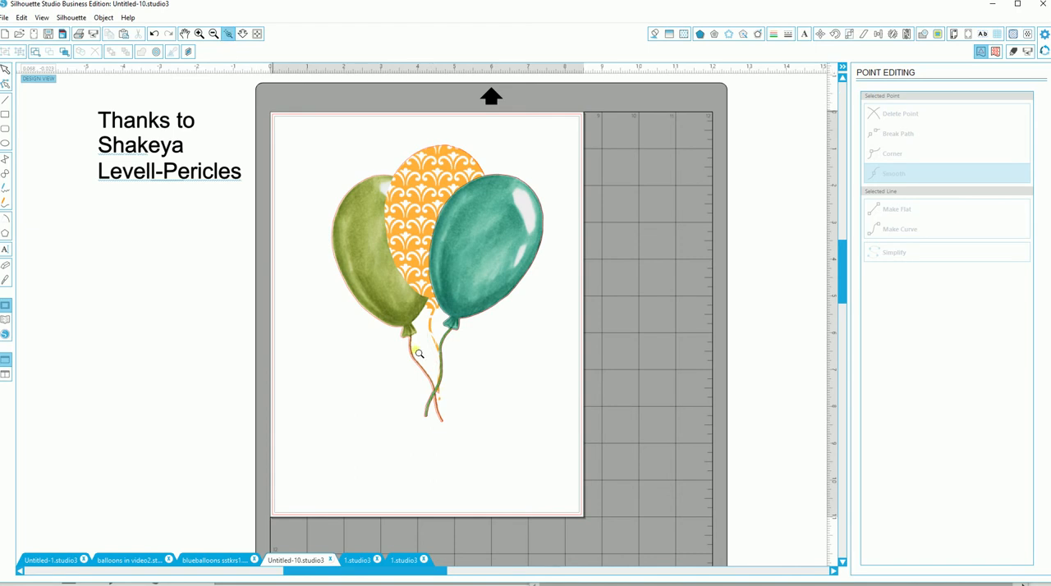
pyautogui.click(439, 390)
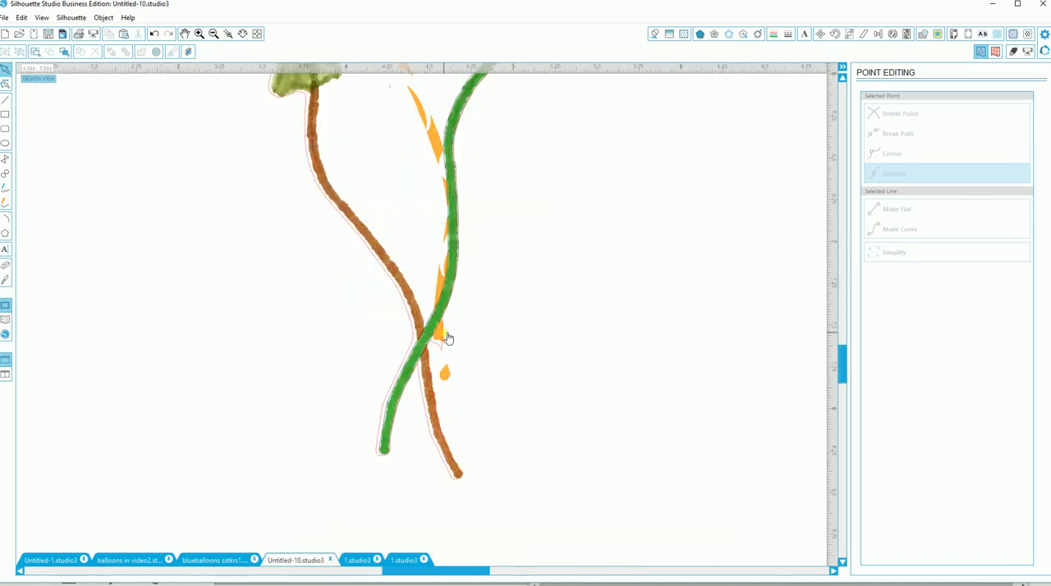
pyautogui.moveTo(450, 300); pyautogui.dragTo(449, 302)
# Step: Erase the loose orange drop below the patterned balloon's string, using a round eraser 0.170 in wide
pyautogui.click(446, 379)
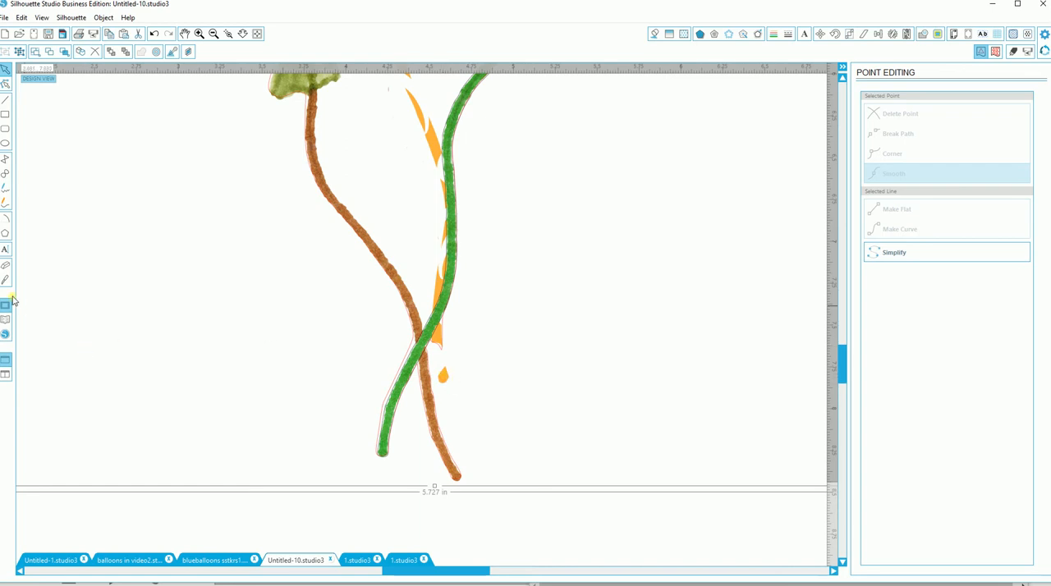
pyautogui.click(5, 264)
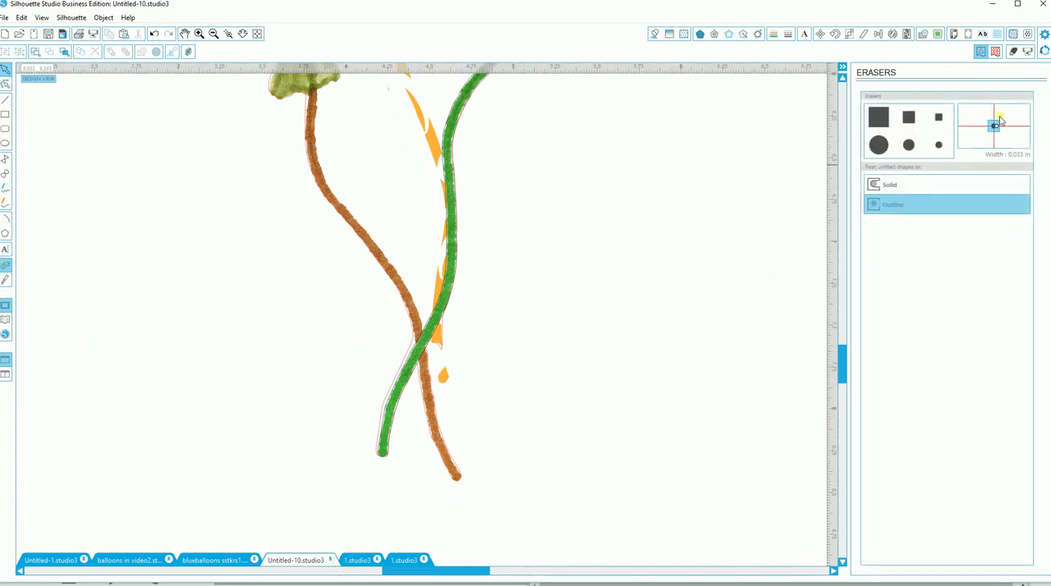
pyautogui.moveTo(1000, 120); pyautogui.dragTo(1009, 126)
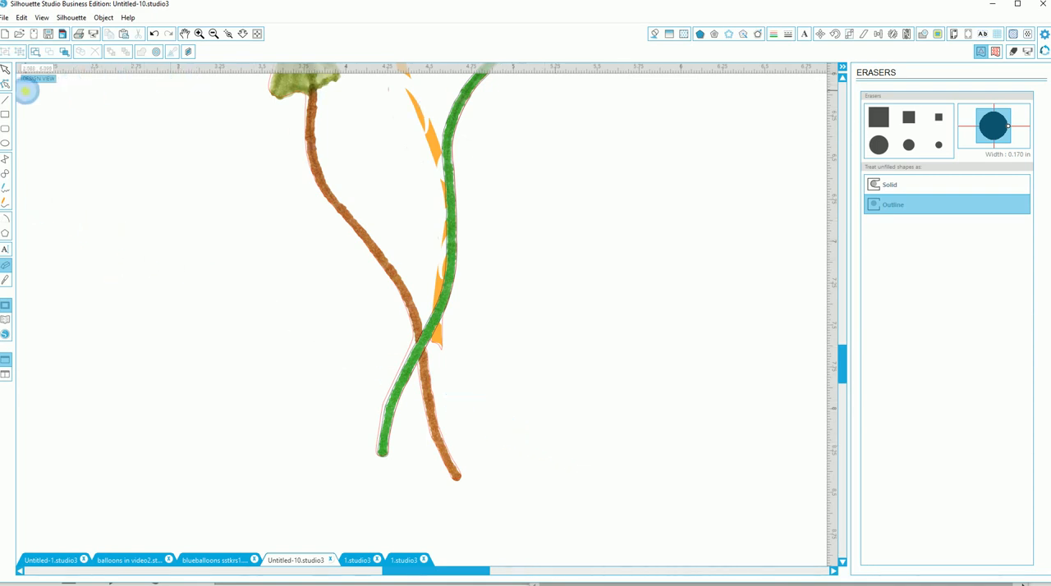
# Step: Delete the cut outline's points around the orange string tip just beside the crossing of the strings
pyautogui.click(5, 72)
pyautogui.click(439, 341)
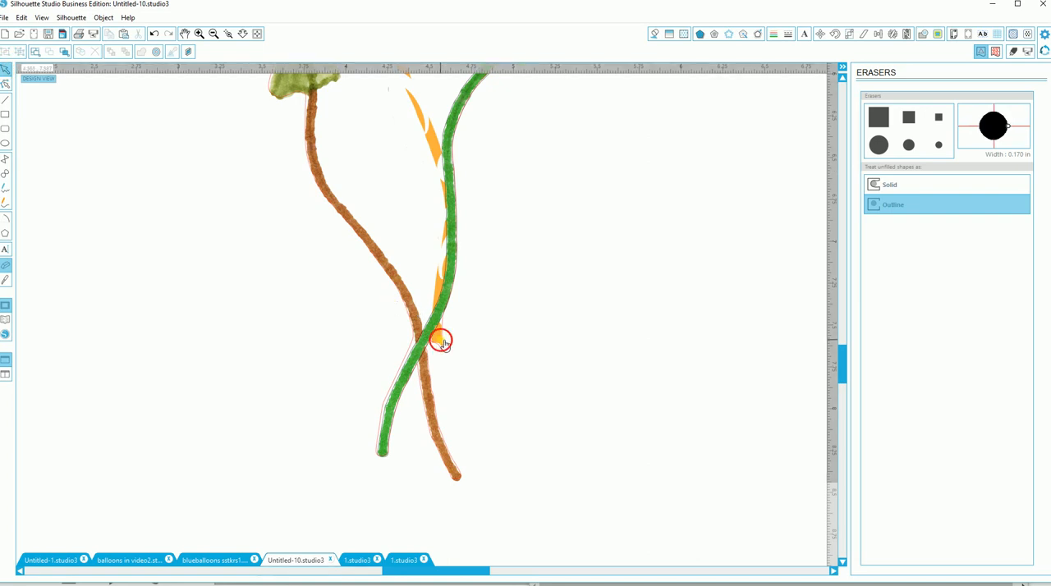
pyautogui.doubleClick(441, 347)
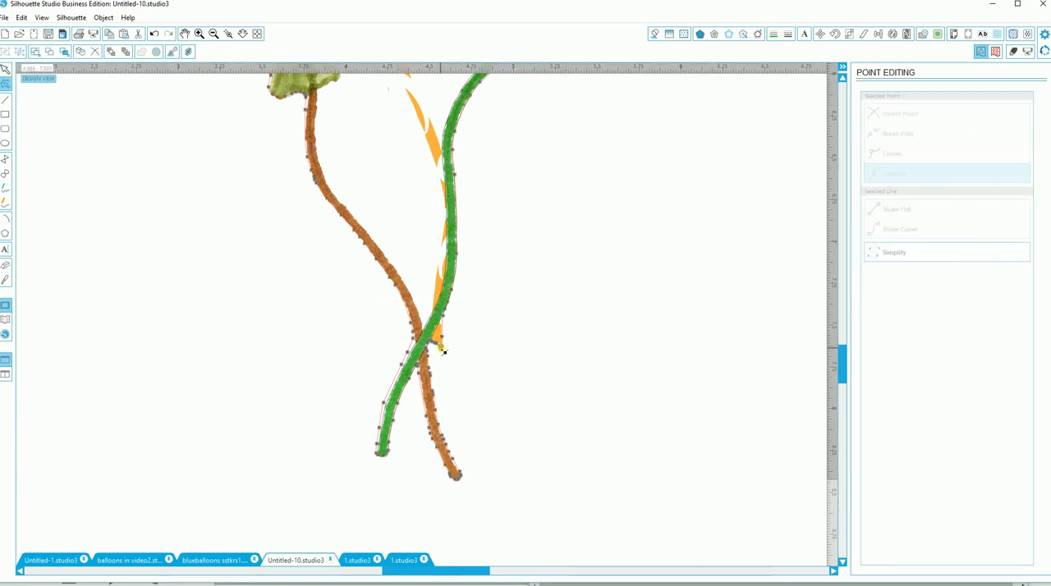
pyautogui.click(442, 337)
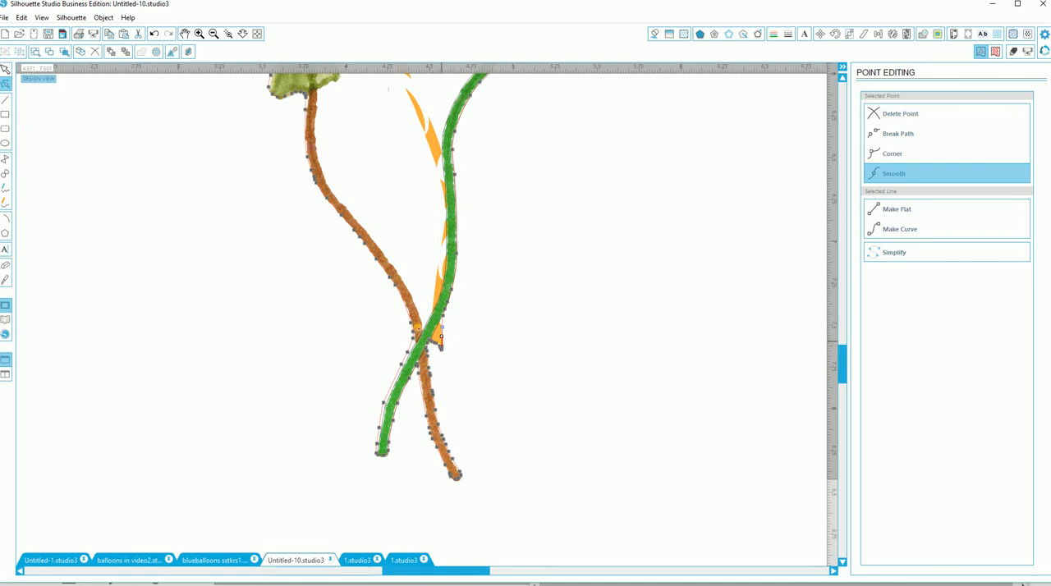
pyautogui.click(897, 117)
pyautogui.click(897, 117)
pyautogui.click(897, 118)
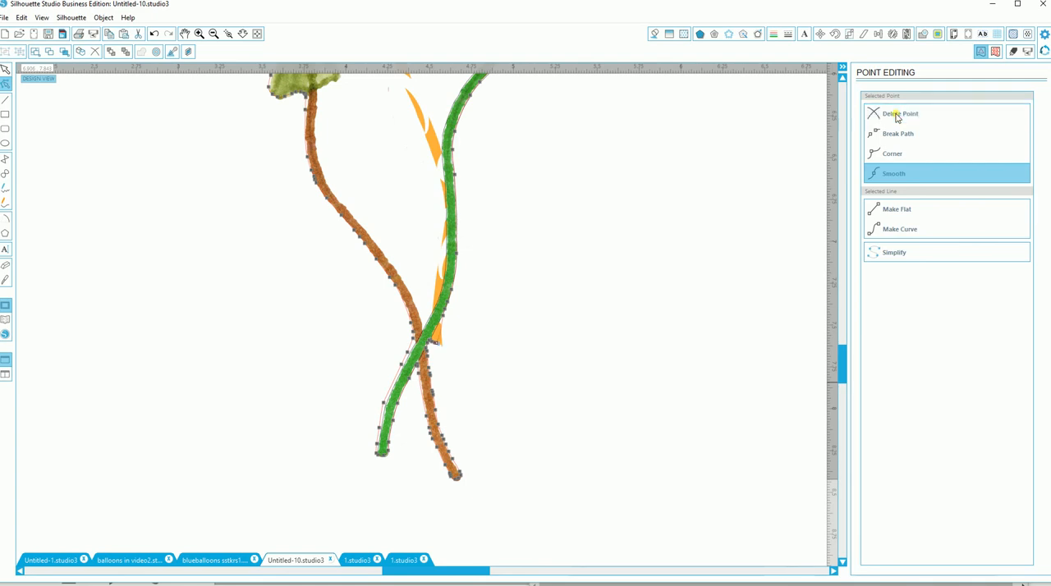
pyautogui.click(897, 117)
pyautogui.click(897, 118)
pyautogui.click(897, 117)
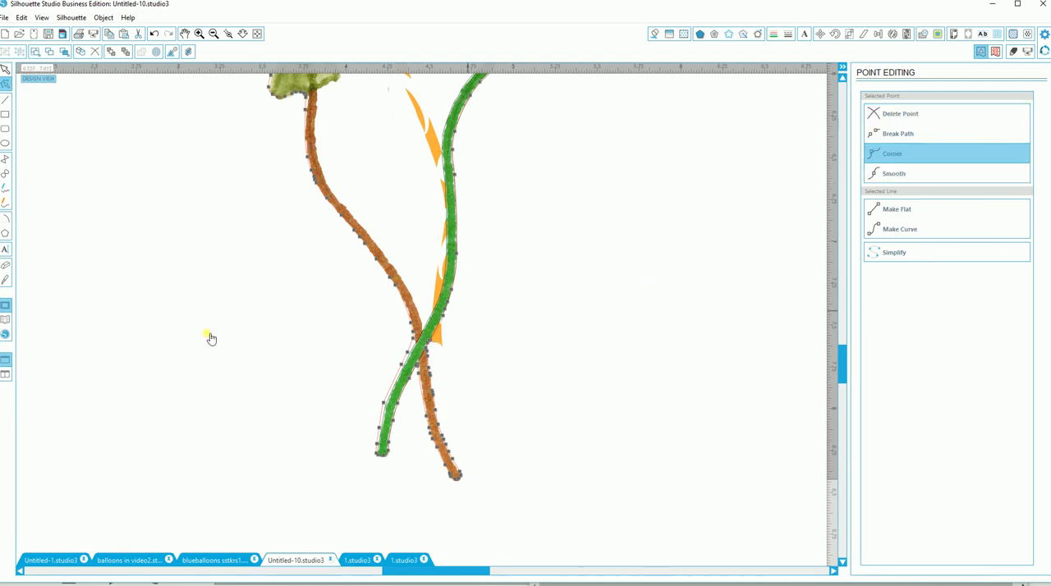
# Step: Erase the orange string tip left outside the cut outline, using a round eraser 0.150 in wide
pyautogui.click(5, 268)
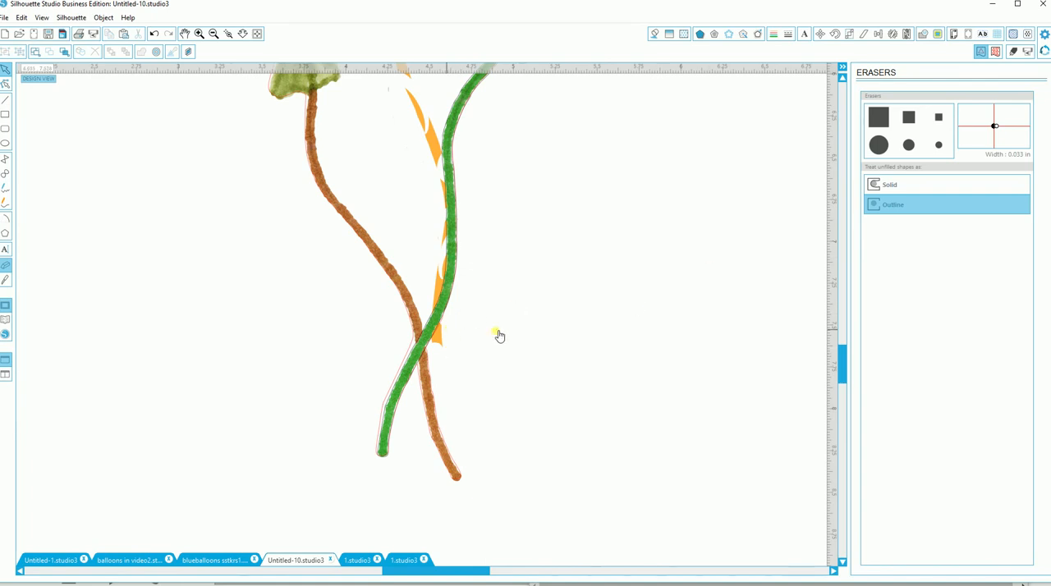
pyautogui.moveTo(998, 127); pyautogui.dragTo(1004, 132)
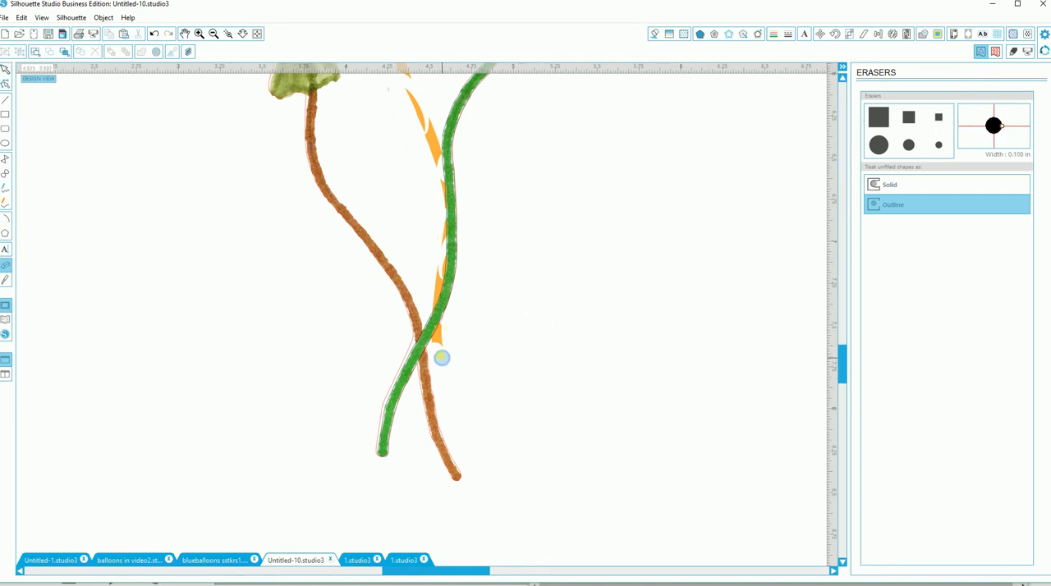
pyautogui.moveTo(439, 350)
pyautogui.mouseDown()
pyautogui.moveTo(446, 330)
pyautogui.moveTo(436, 342)
pyautogui.mouseUp()
pyautogui.click(214, 35)
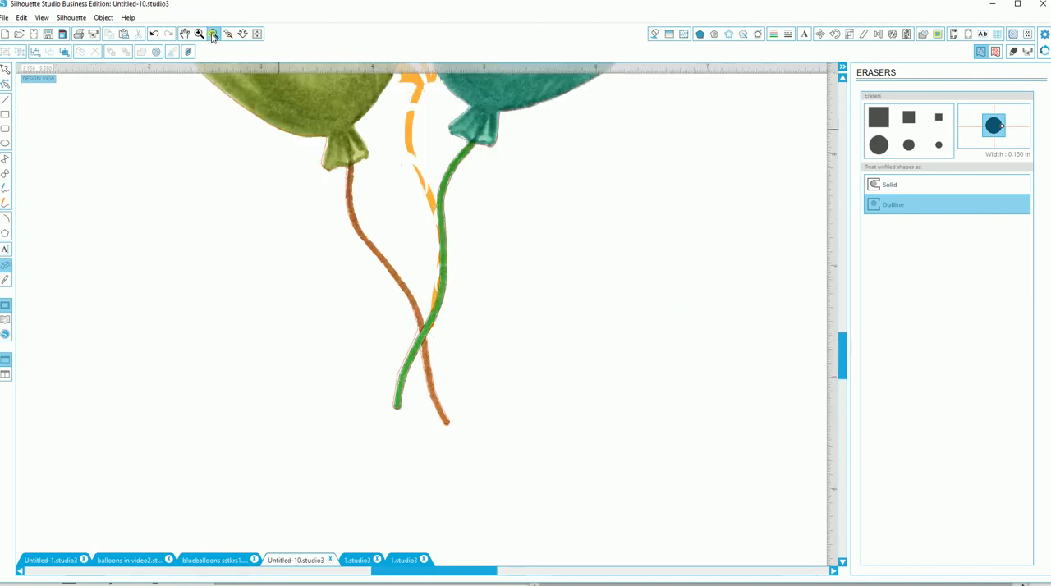
# Step: Move the balloon group off its cut outline to inspect the outline alone, and put the group back over it
pyautogui.click(214, 35)
pyautogui.click(214, 35)
pyautogui.click(214, 36)
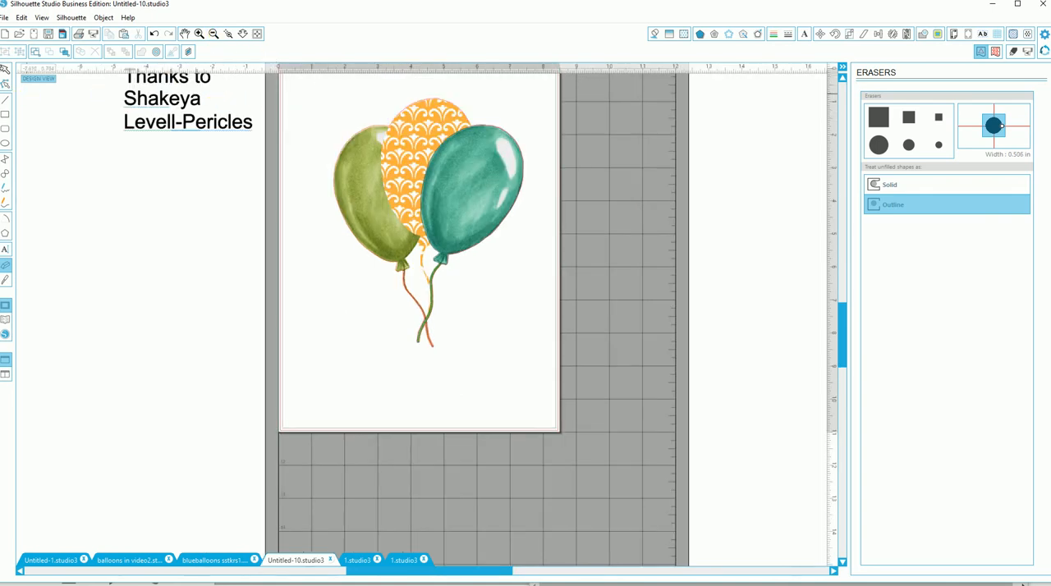
pyautogui.moveTo(440, 183); pyautogui.dragTo(279, 222)
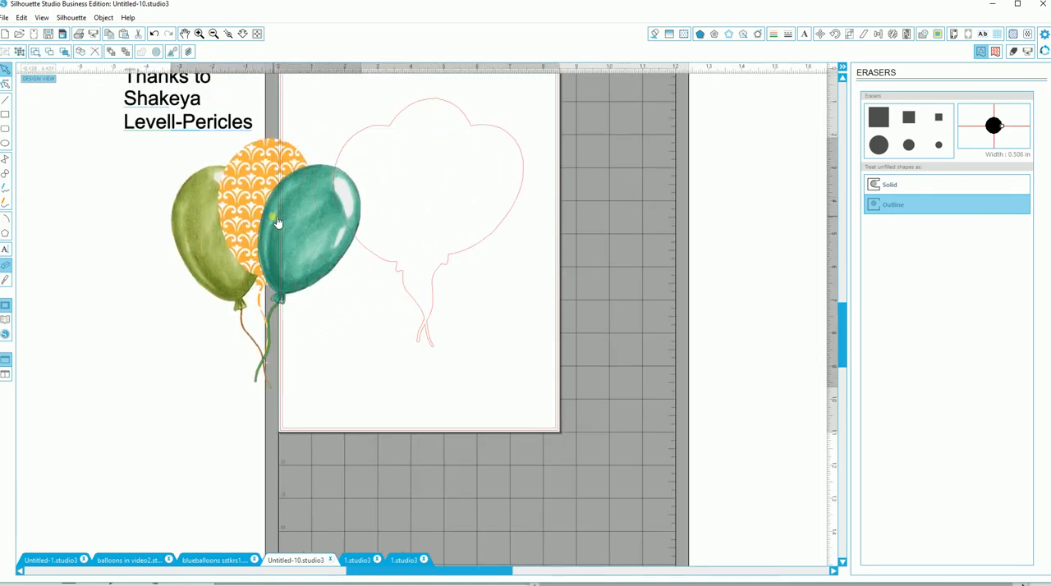
pyautogui.moveTo(287, 283); pyautogui.dragTo(468, 216)
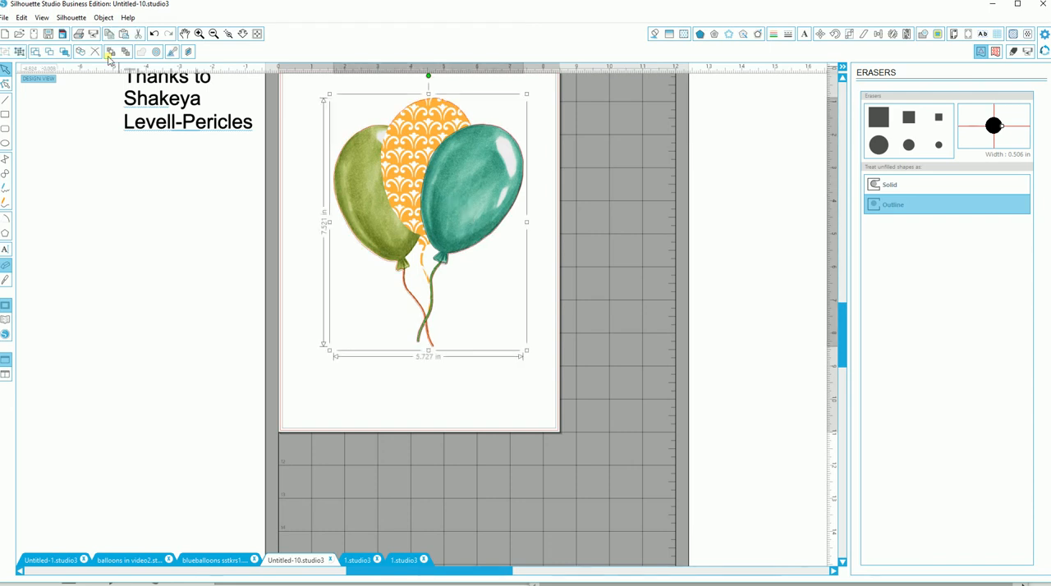
# Step: Duplicate the balloon group and place the copy in the blank area beside the cutting mat
pyautogui.click(125, 36)
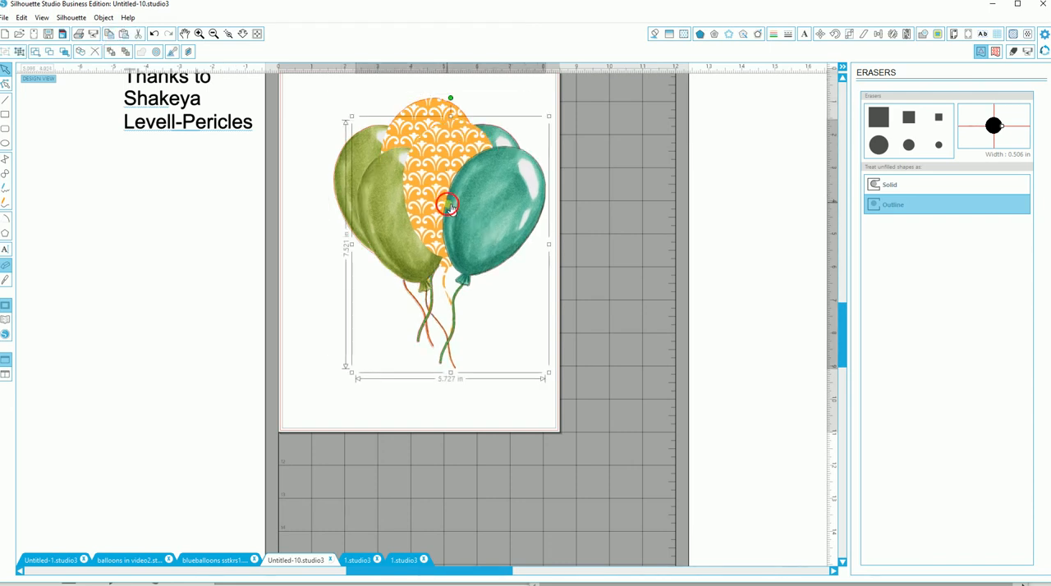
pyautogui.moveTo(448, 206); pyautogui.dragTo(733, 254)
pyautogui.moveTo(405, 572); pyautogui.dragTo(525, 567)
pyautogui.click(442, 272)
pyautogui.moveTo(441, 272); pyautogui.dragTo(531, 261)
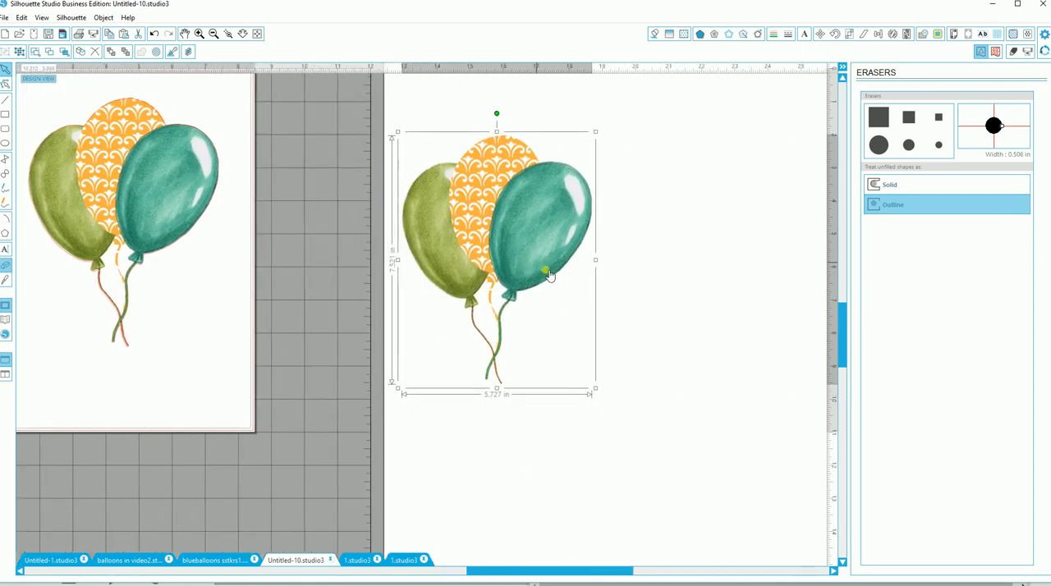
# Step: Trace the copied balloons with High Pass Filter off and Threshold at 100%, and move the copy off its trace lines
pyautogui.click(936, 33)
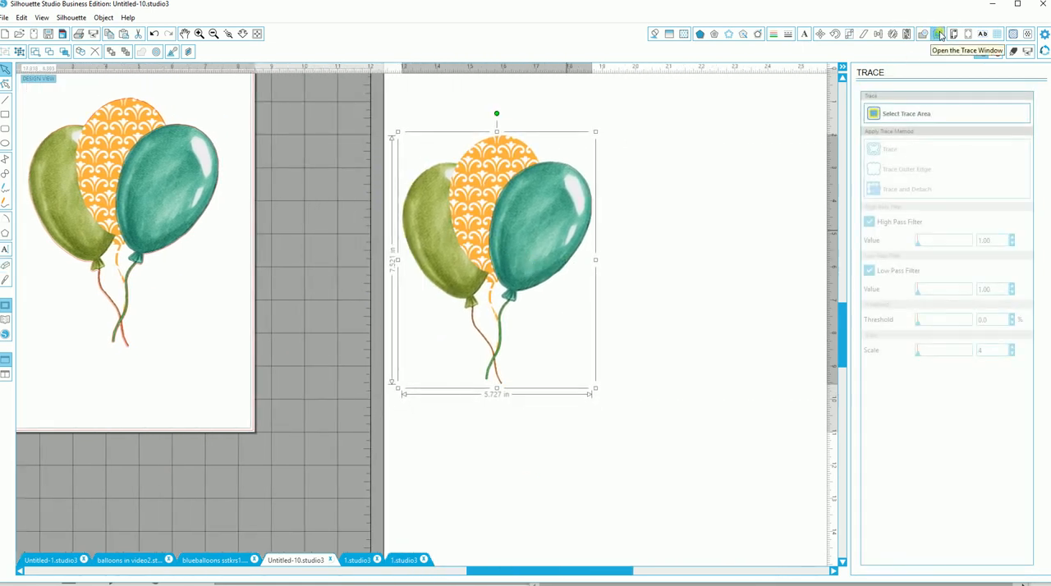
pyautogui.click(874, 114)
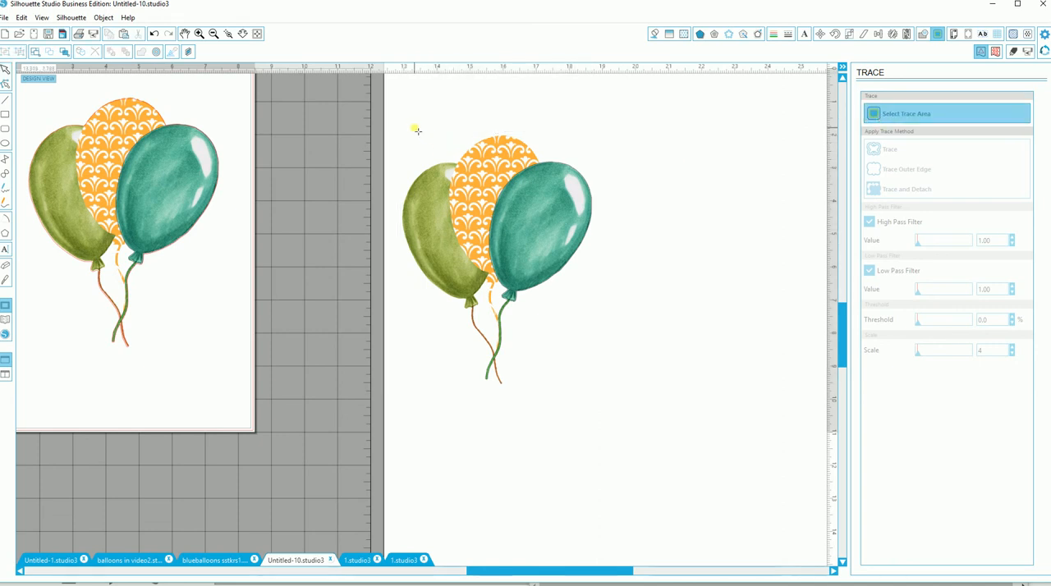
pyautogui.moveTo(394, 122); pyautogui.dragTo(578, 217)
pyautogui.moveTo(604, 261); pyautogui.dragTo(608, 411)
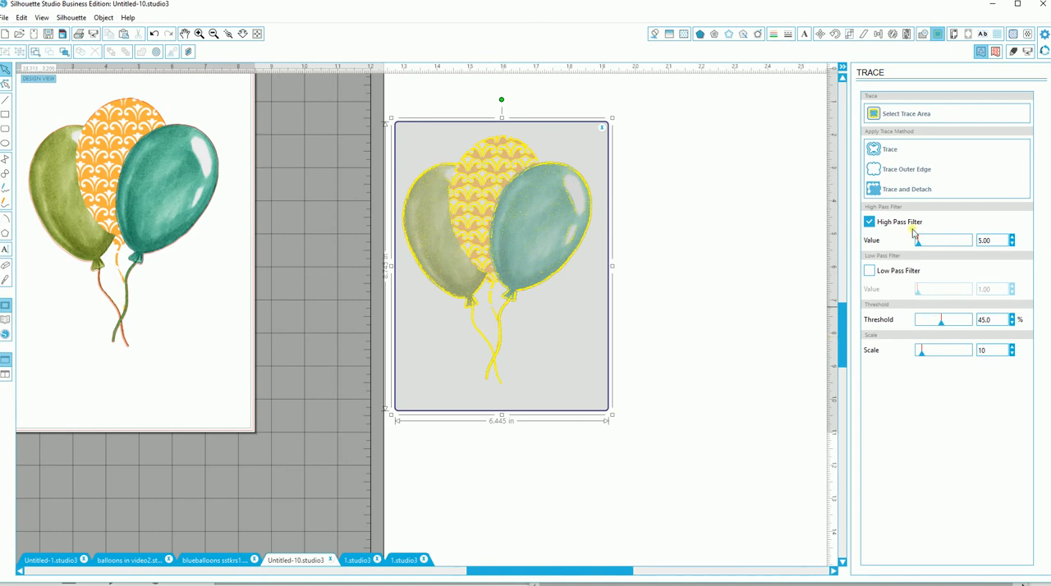
pyautogui.click(870, 222)
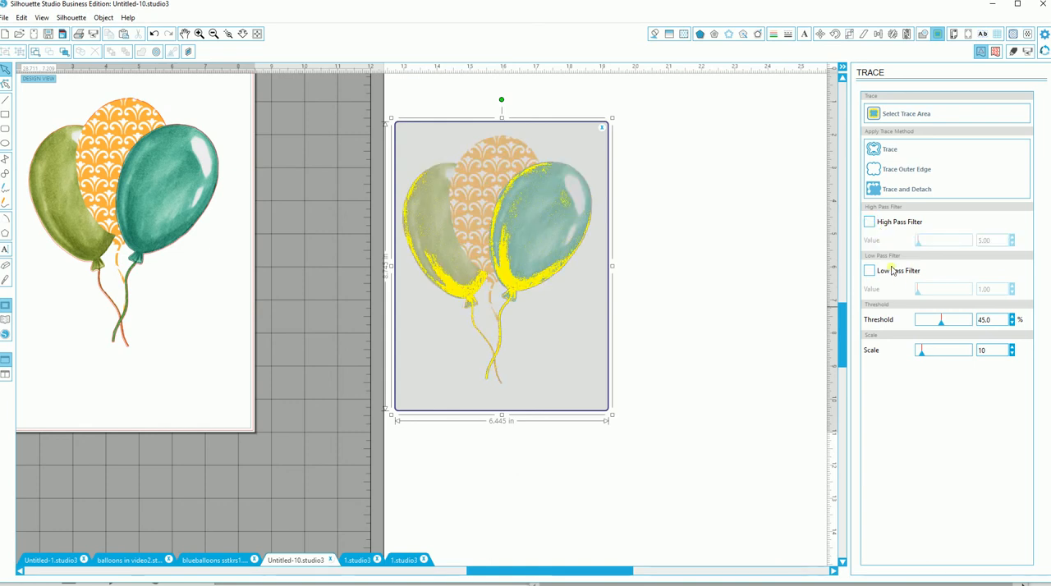
pyautogui.moveTo(953, 329); pyautogui.dragTo(1007, 332)
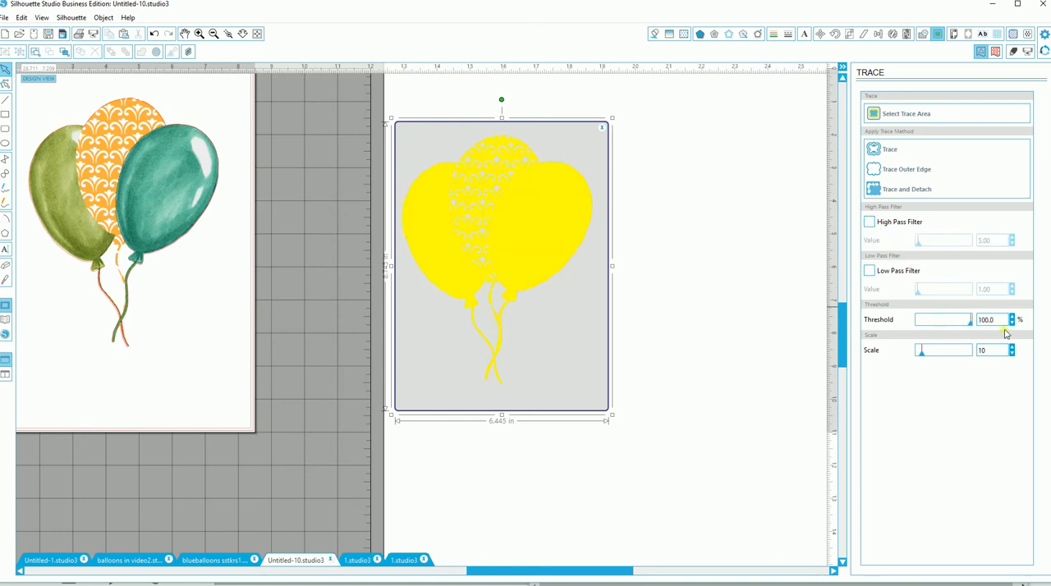
pyautogui.click(878, 150)
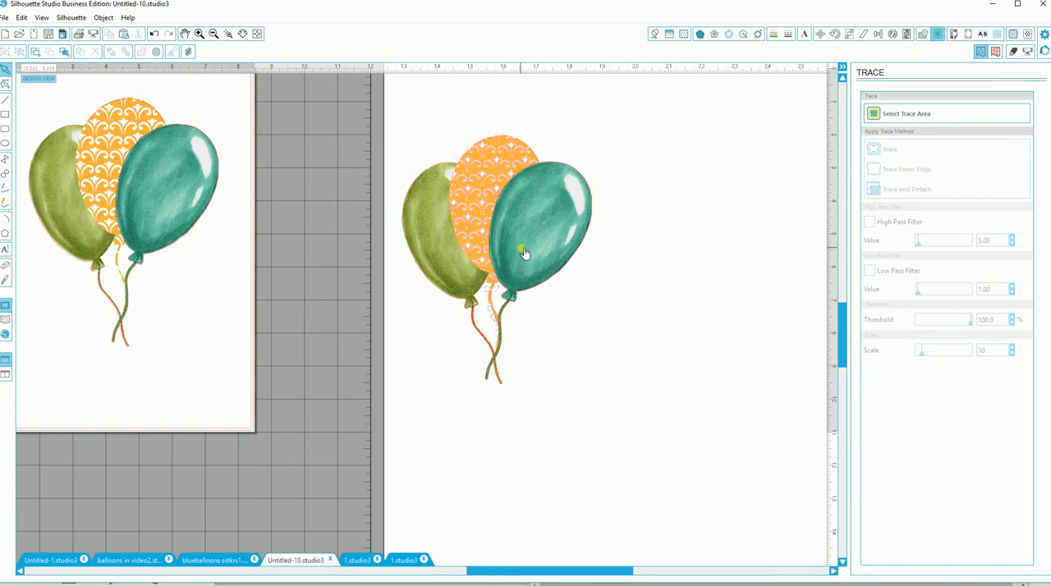
pyautogui.moveTo(524, 253); pyautogui.dragTo(745, 287)
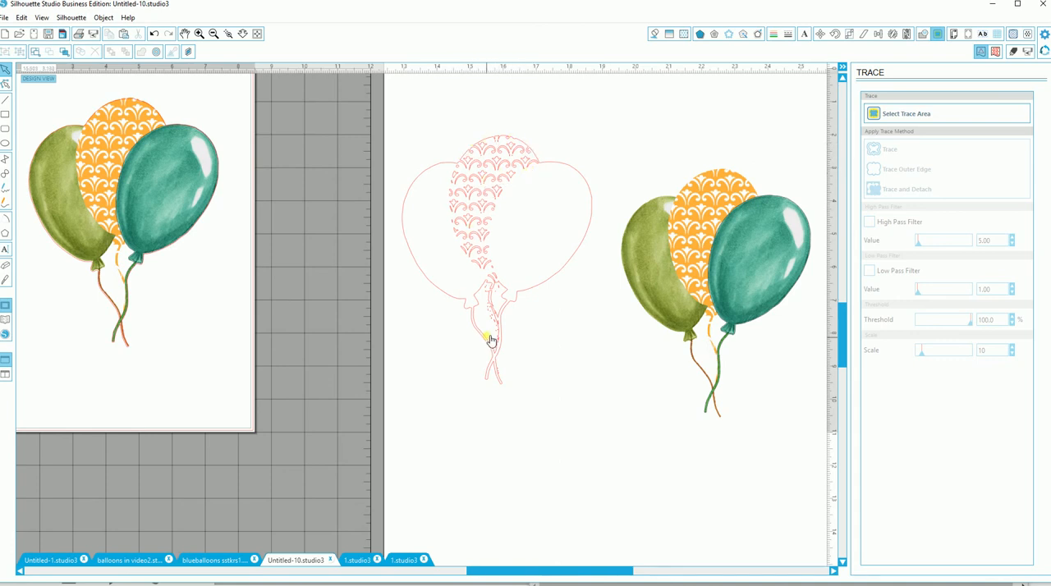
# Step: Examine the traced lines around the balloon knots and strings for small stray fragments
pyautogui.click(229, 37)
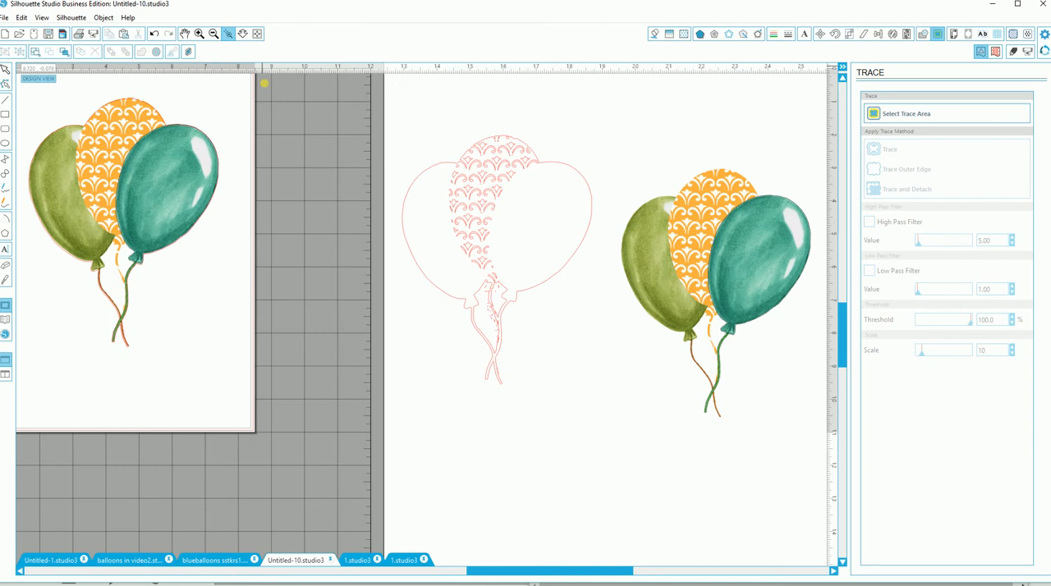
pyautogui.click(495, 294)
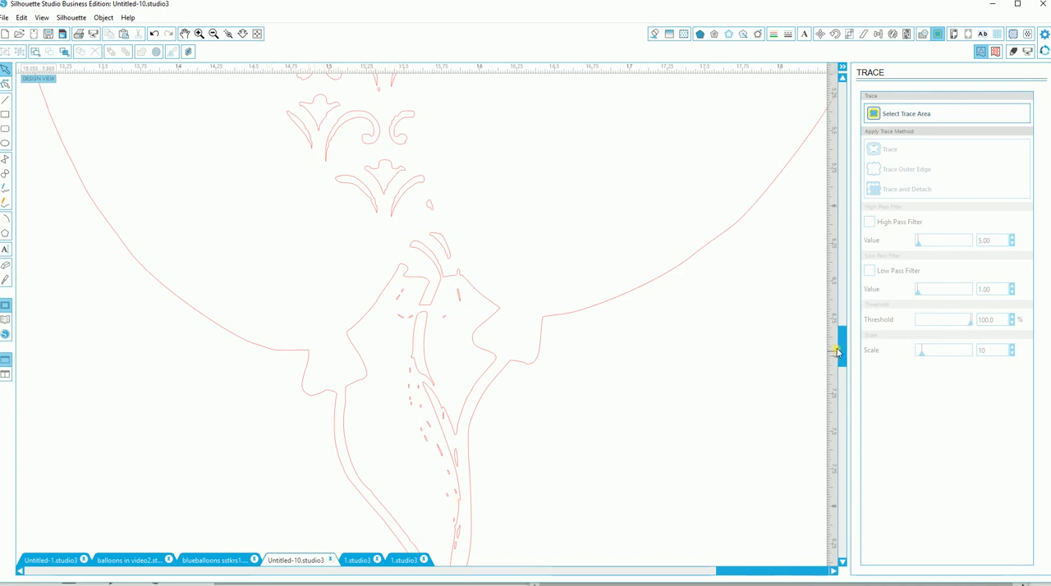
pyautogui.hscroll(3, 838, 353)
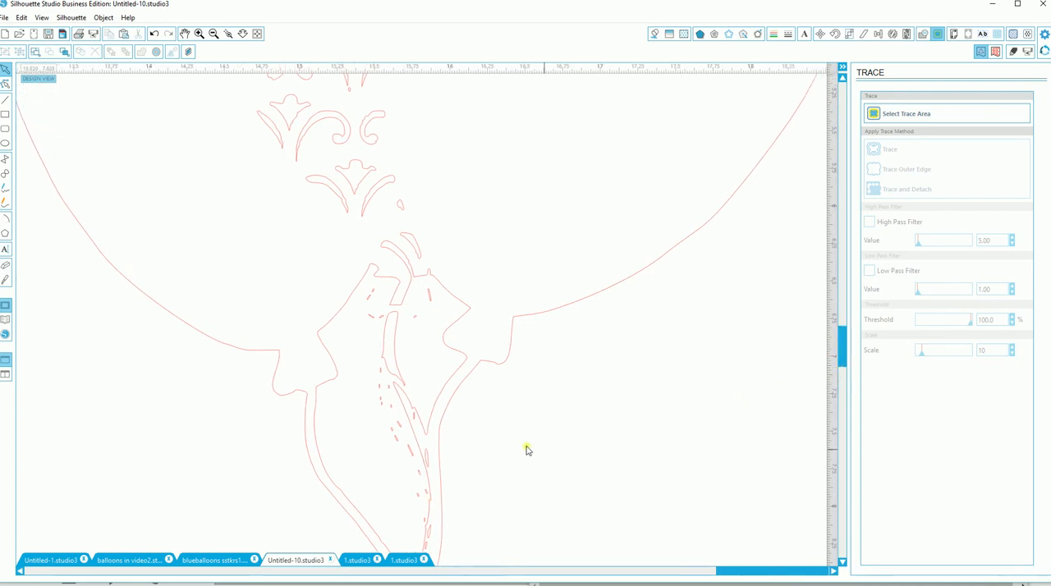
pyautogui.scroll(-2, 517, 449)
pyautogui.scroll(-4, 517, 450)
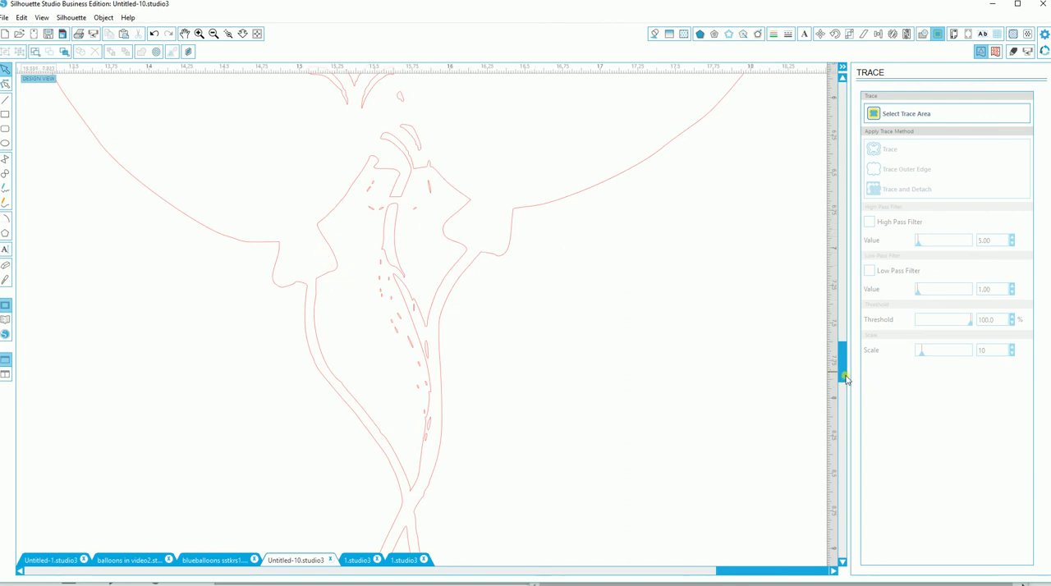
pyautogui.moveTo(846, 379); pyautogui.dragTo(846, 342)
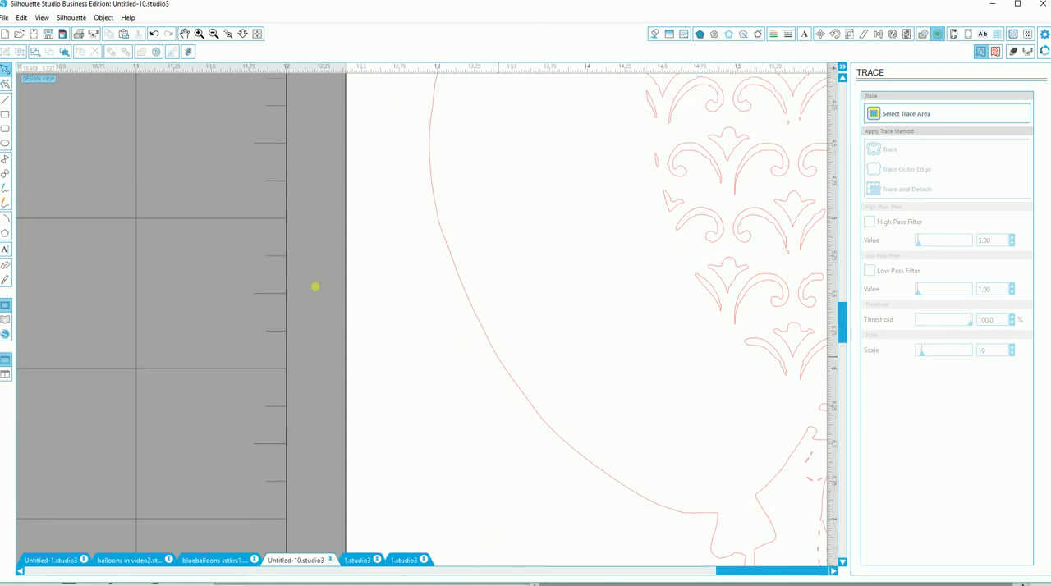
pyautogui.click(213, 34)
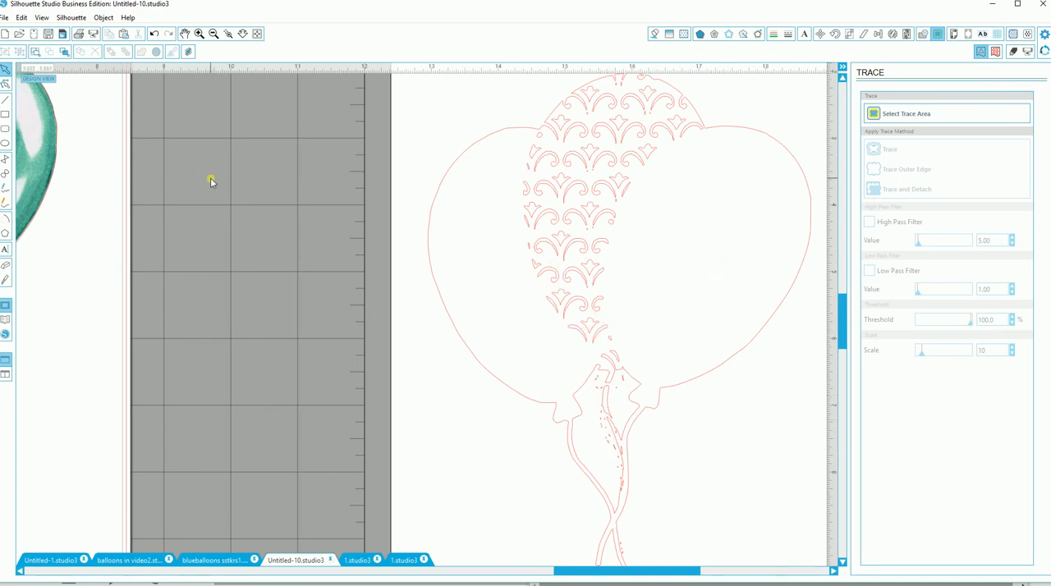
# Step: Release the compound path of the traced balloon lines so each traced piece is separate
pyautogui.click(6, 142)
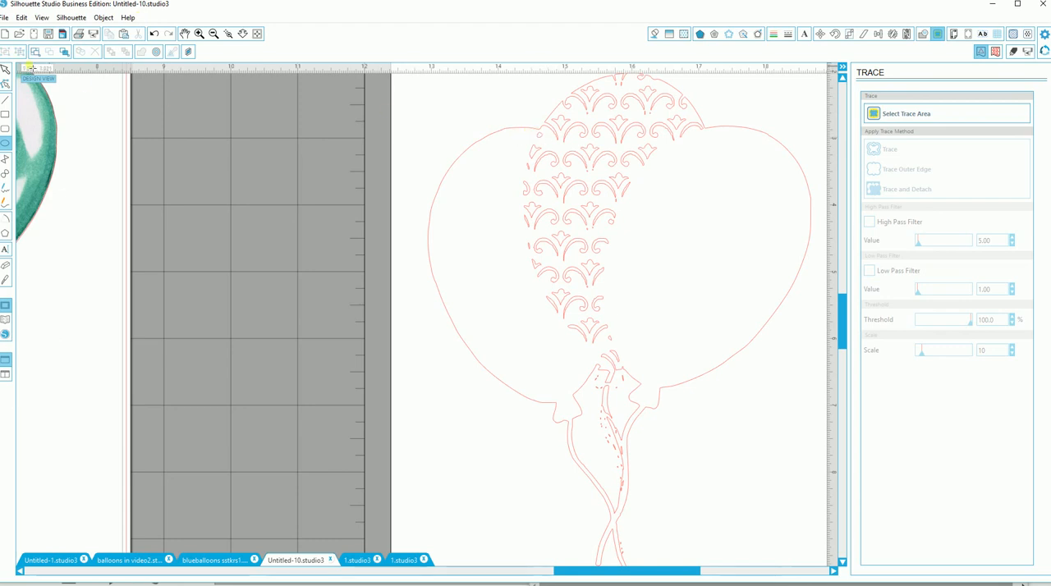
pyautogui.click(103, 18)
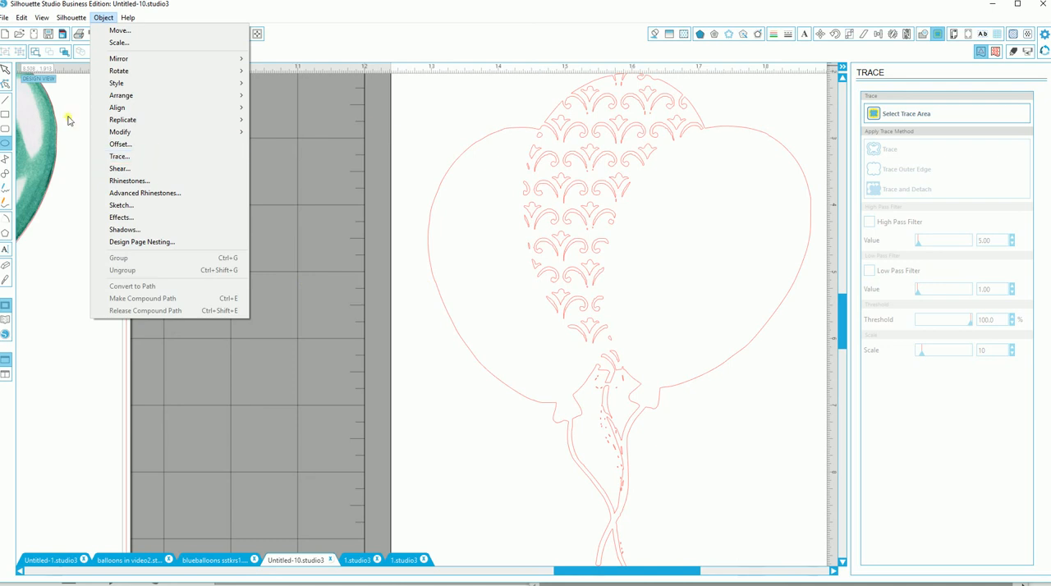
pyautogui.click(4, 71)
pyautogui.click(535, 185)
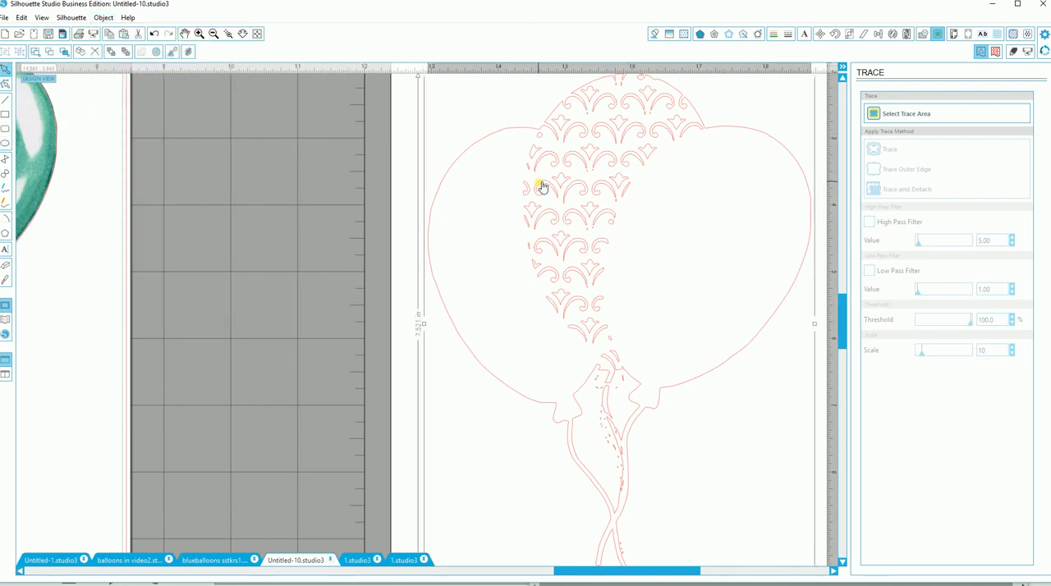
pyautogui.click(104, 18)
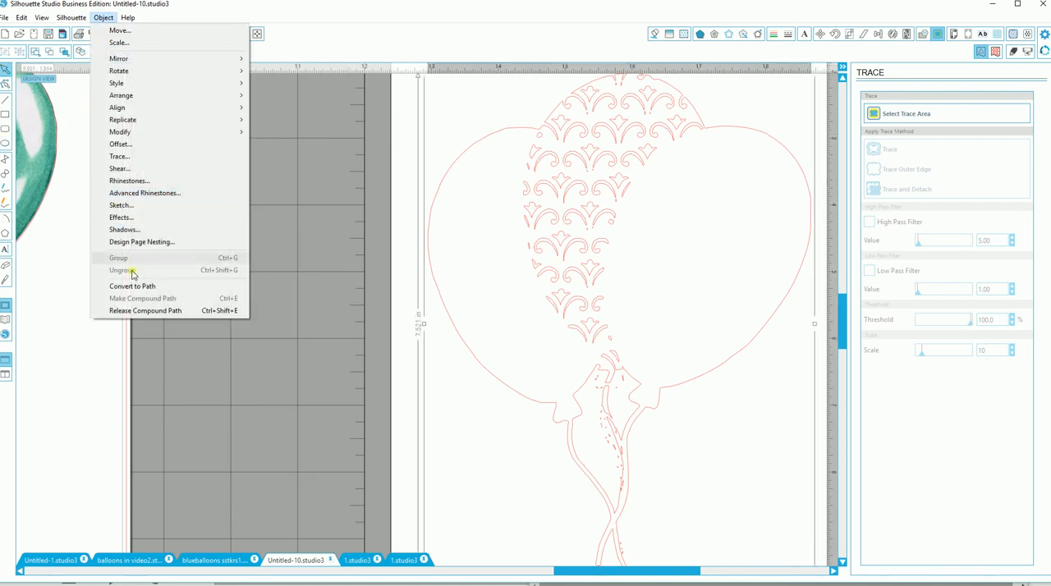
pyautogui.click(132, 313)
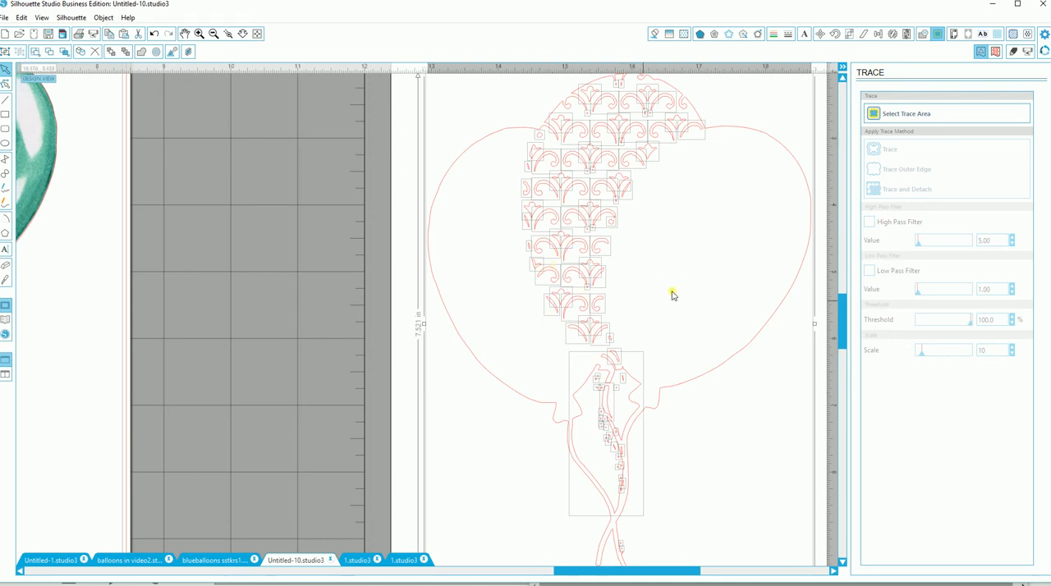
# Step: Delete the block of traced pattern shapes running down the middle of the balloon outline
pyautogui.click(514, 170)
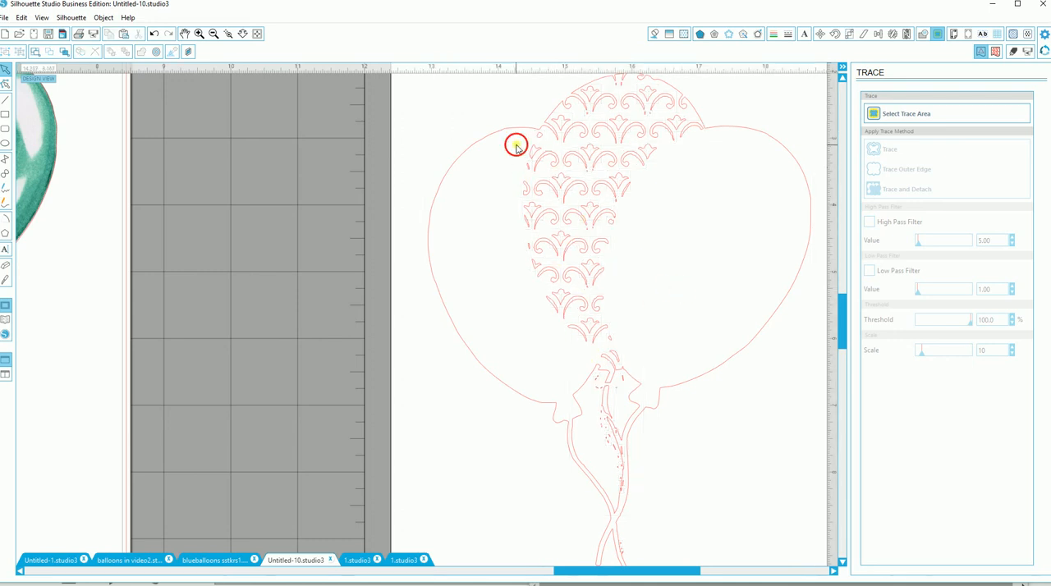
pyautogui.moveTo(514, 143); pyautogui.dragTo(622, 326)
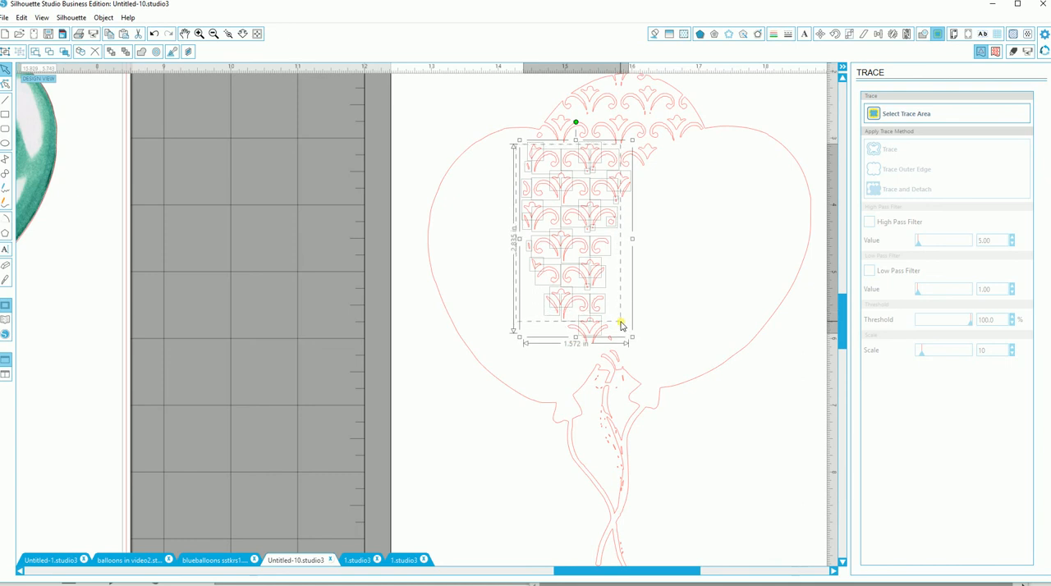
pyautogui.press('Delete')
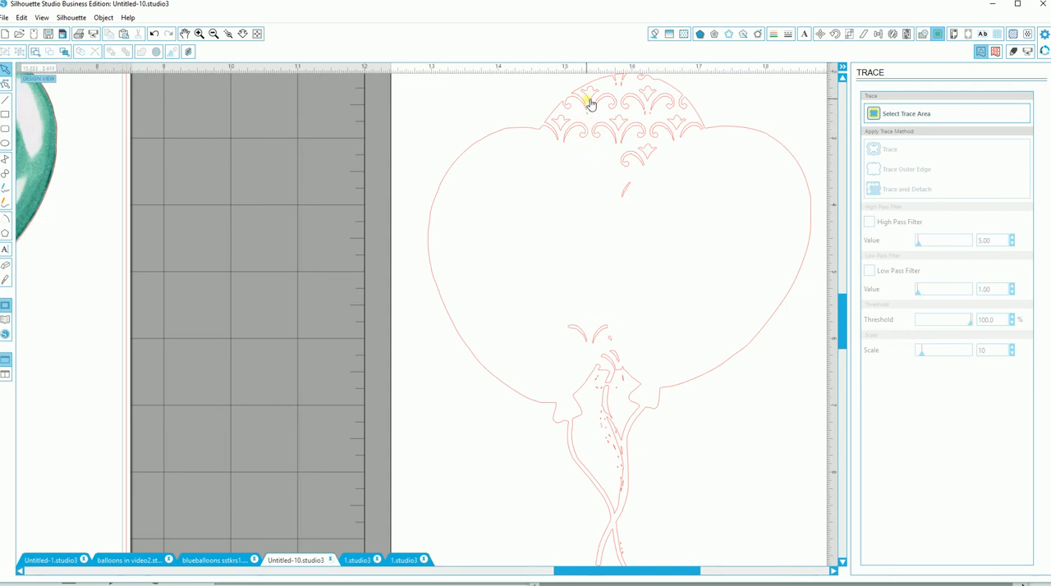
# Step: Gather the loose traced pattern pieces from the top of the middle balloon into a cluster inside the outline
pyautogui.moveTo(591, 104); pyautogui.dragTo(676, 210)
pyautogui.moveTo(648, 155); pyautogui.dragTo(618, 175)
pyautogui.click(575, 124)
pyautogui.moveTo(588, 131); pyautogui.dragTo(635, 182)
pyautogui.click(621, 143)
pyautogui.moveTo(668, 130); pyautogui.dragTo(641, 189)
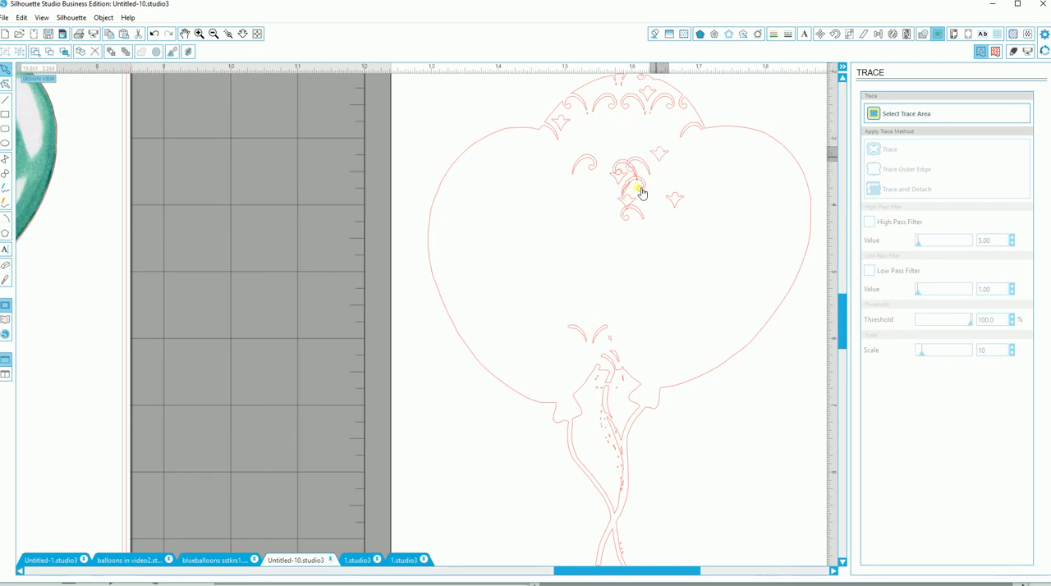
pyautogui.moveTo(682, 134); pyautogui.dragTo(629, 187)
pyautogui.moveTo(651, 103); pyautogui.dragTo(635, 208)
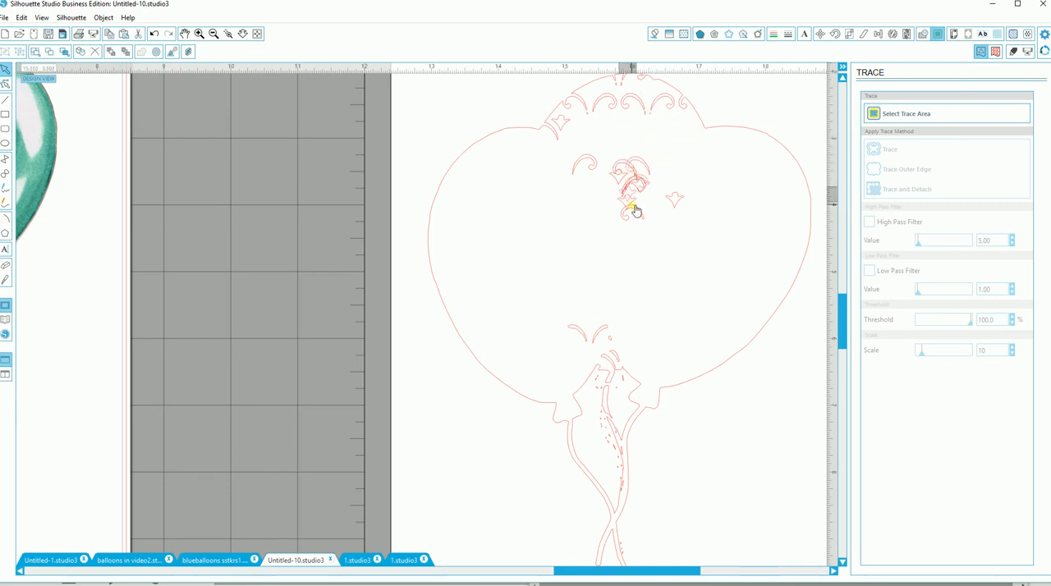
pyautogui.moveTo(633, 100); pyautogui.dragTo(631, 179)
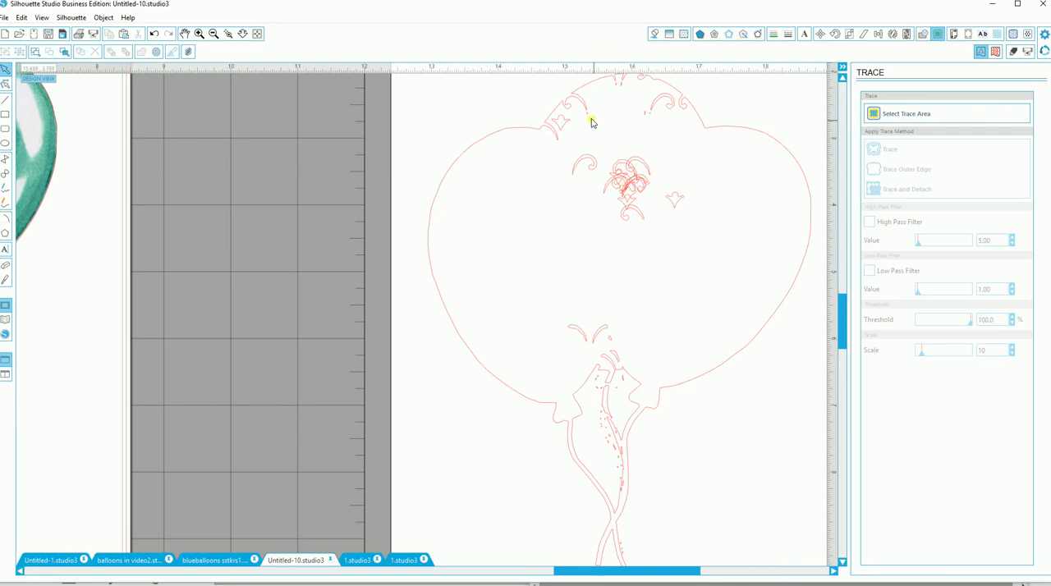
pyautogui.click(588, 117)
pyautogui.moveTo(589, 117); pyautogui.dragTo(632, 181)
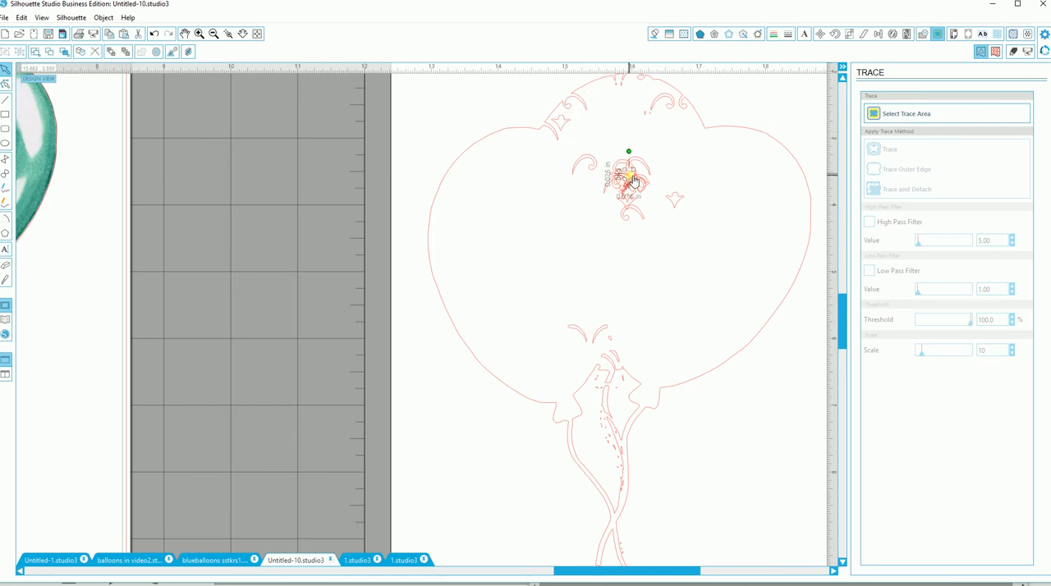
pyautogui.click(649, 119)
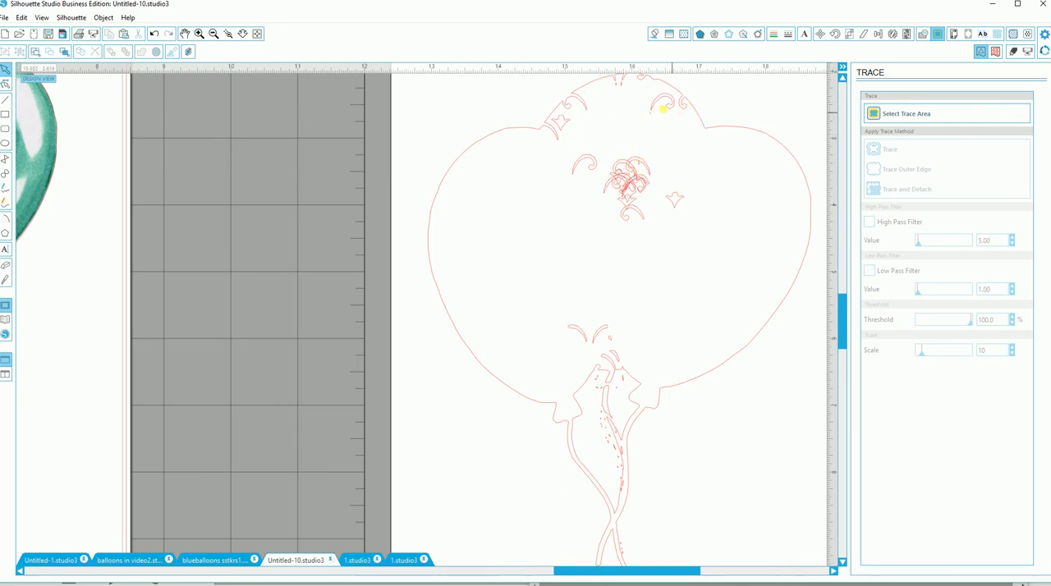
pyautogui.click(657, 102)
pyautogui.moveTo(658, 103); pyautogui.dragTo(624, 215)
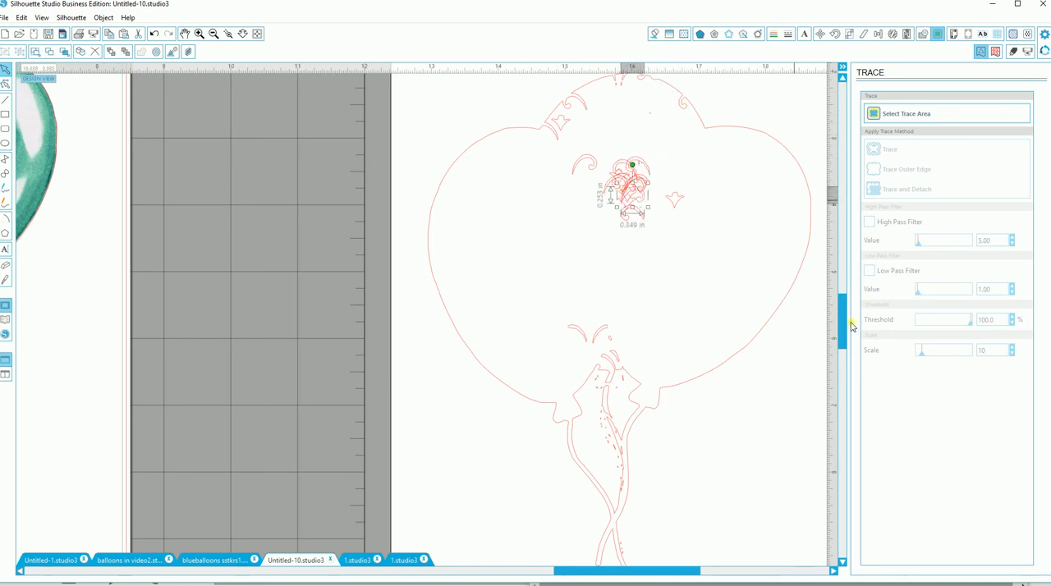
# Step: Delete the gathered cluster of pattern pieces and the pair of curved pieces above the balloon strings
pyautogui.moveTo(841, 327); pyautogui.dragTo(841, 314)
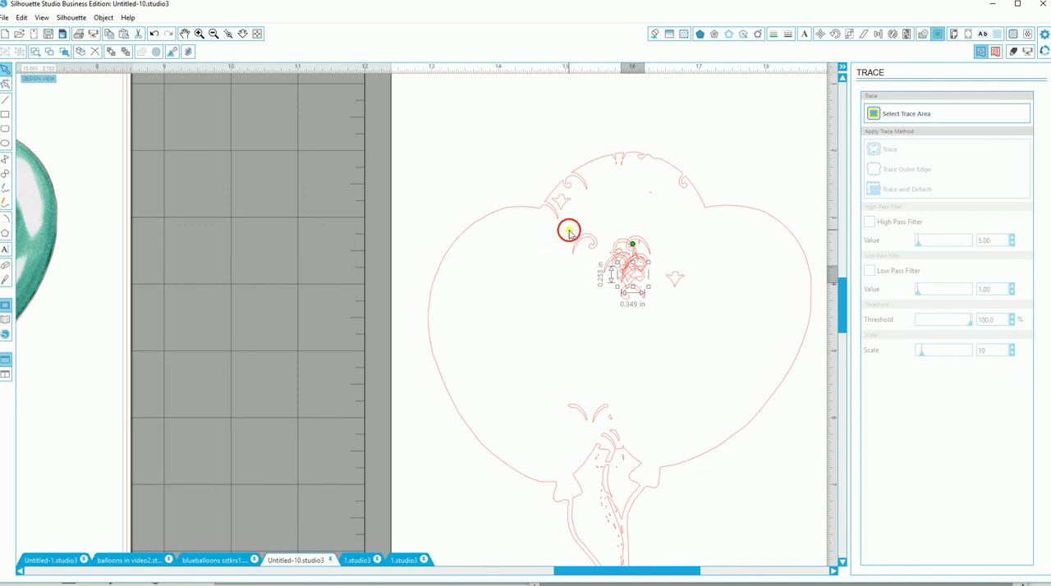
pyautogui.moveTo(568, 227); pyautogui.dragTo(702, 309)
pyautogui.press('Delete')
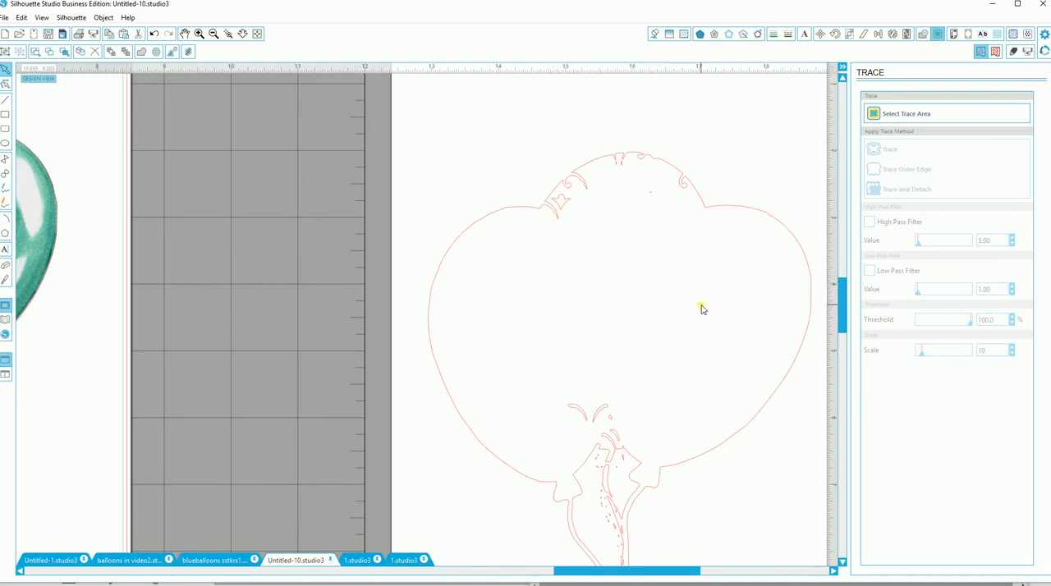
pyautogui.moveTo(555, 432); pyautogui.dragTo(620, 417)
pyautogui.press('Delete')
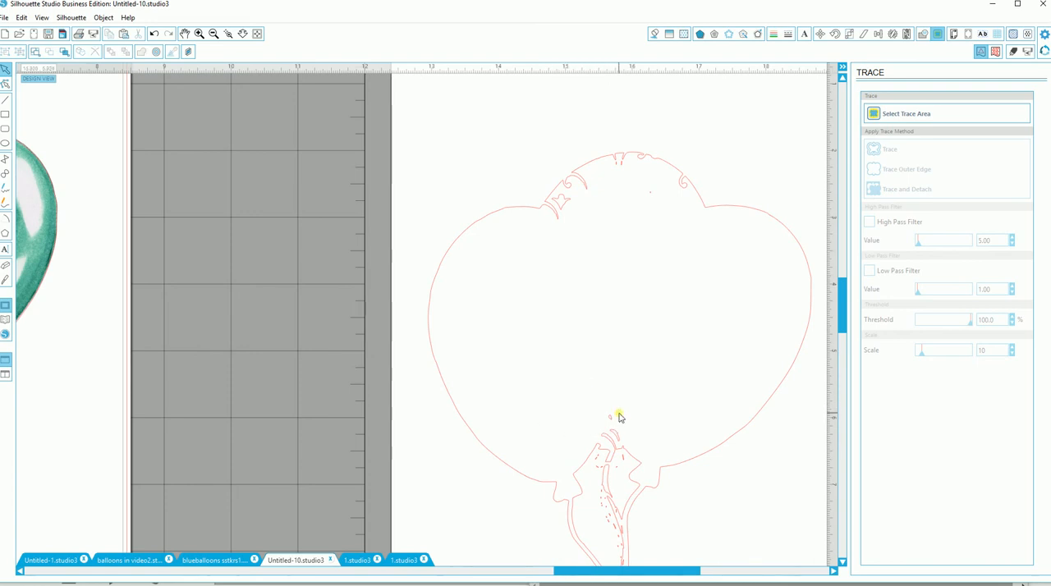
# Step: Delete the small stray specks above the traced string pieces and inside the balloon knot area
pyautogui.click(612, 426)
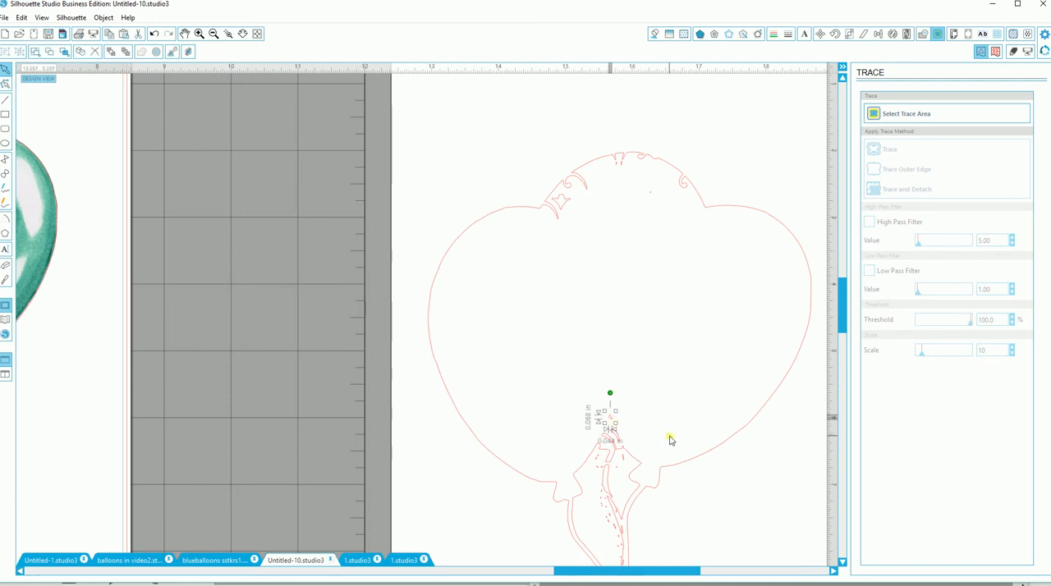
pyautogui.press('Delete')
pyautogui.click(619, 473)
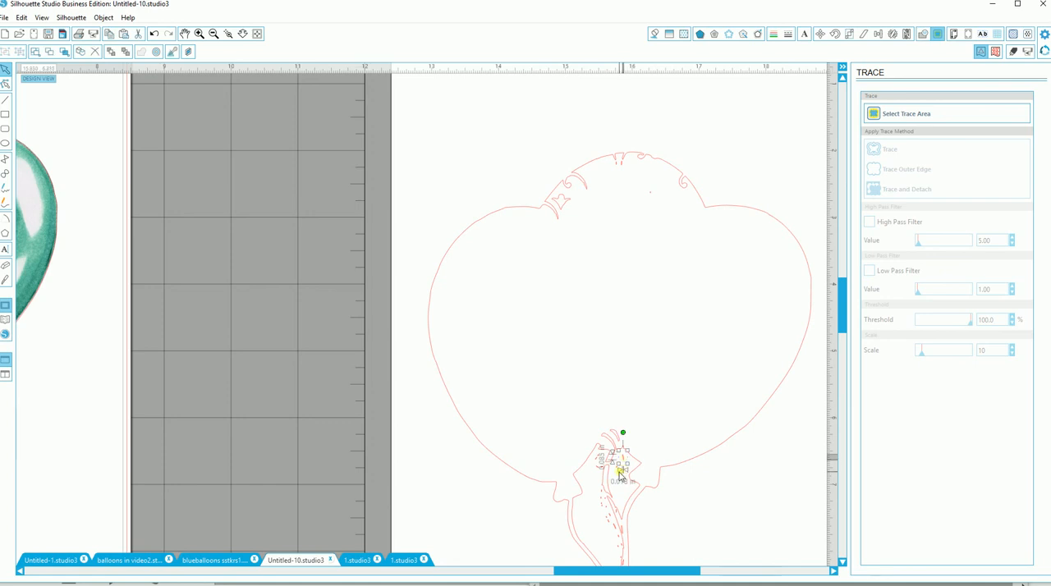
pyautogui.press('Delete')
pyautogui.click(615, 470)
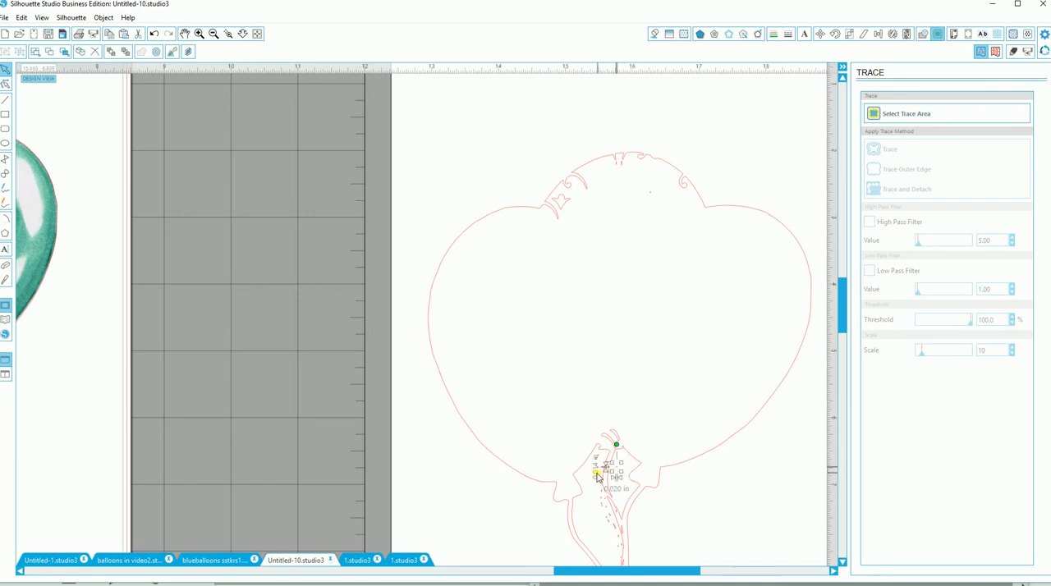
pyautogui.press('Delete')
# Step: Clear the tiny leftover specks beside the left balloon's traced knot and select the next fragment near it
pyautogui.click(598, 475)
pyautogui.press('Delete')
pyautogui.click(600, 462)
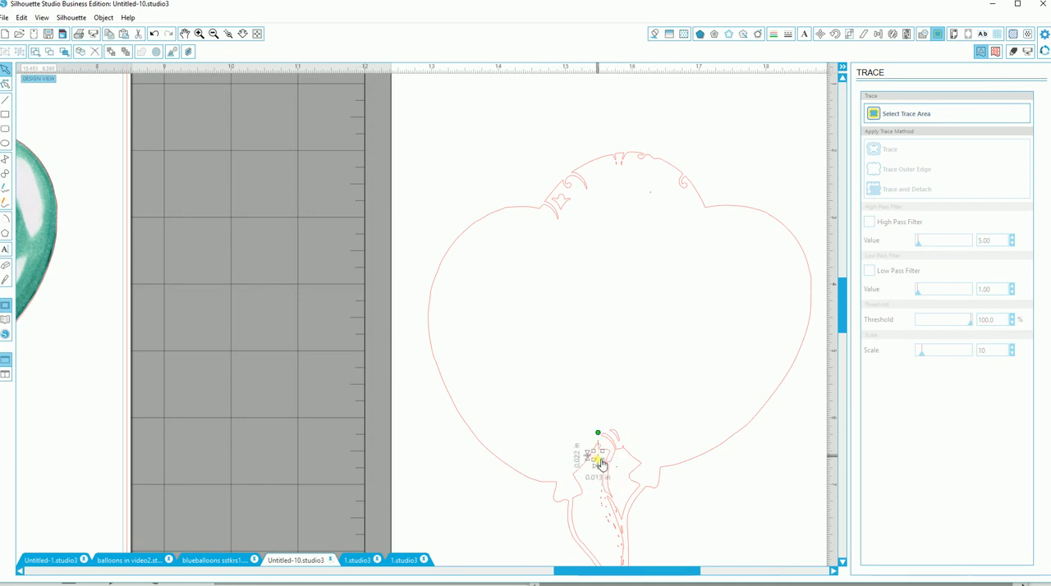
pyautogui.press('Delete')
pyautogui.click(599, 465)
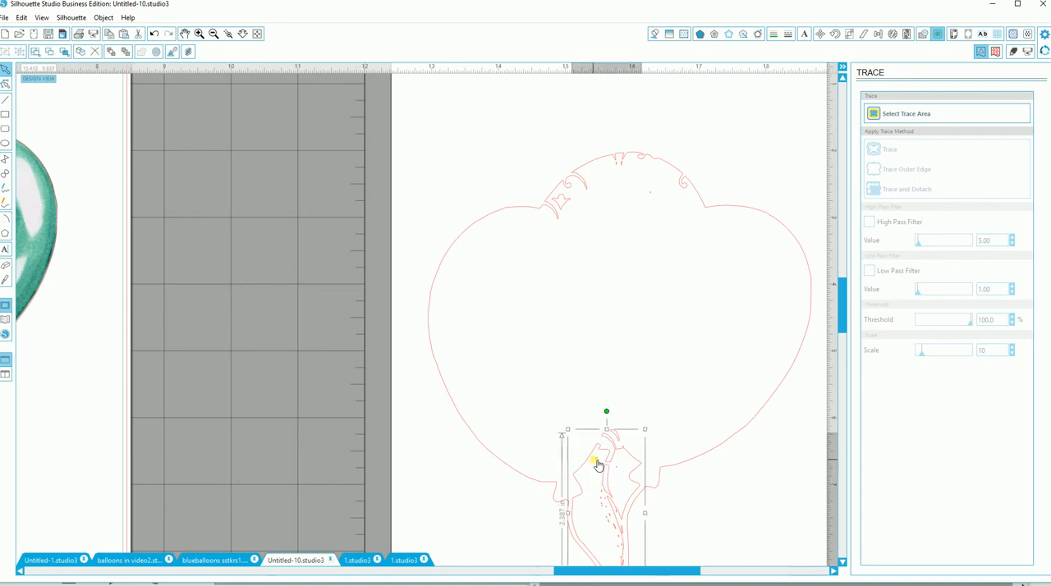
pyautogui.click(597, 459)
pyautogui.press('Delete')
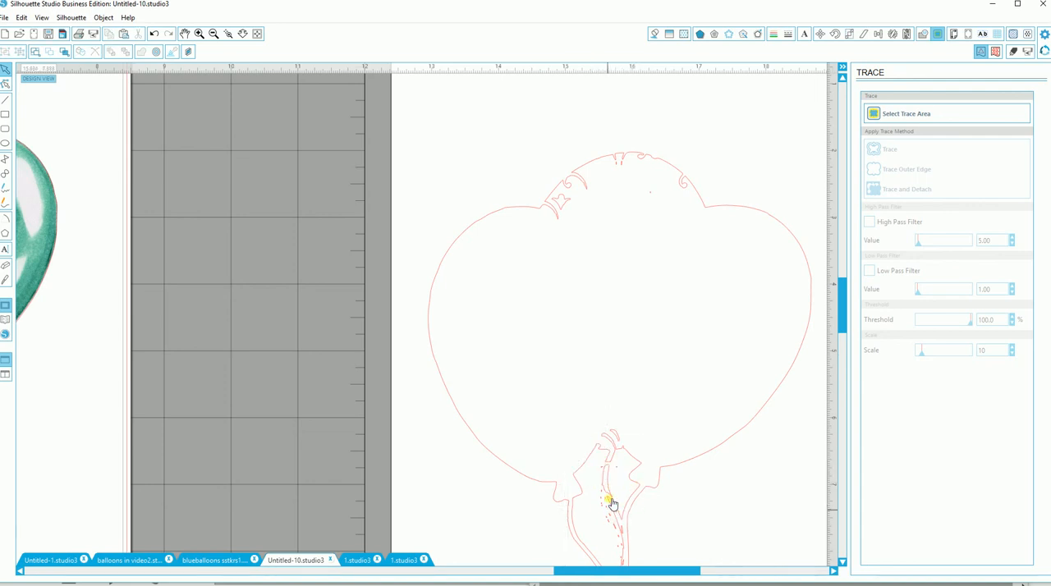
pyautogui.click(607, 468)
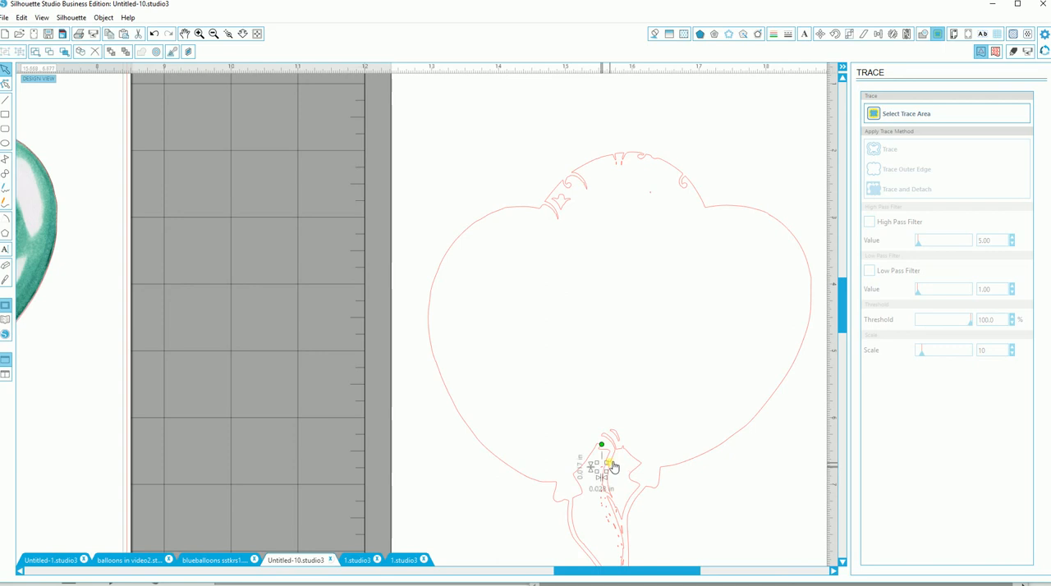
# Step: Edit the traced outline's points, removing those of the inward notch where the left and middle balloons meet
pyautogui.doubleClick(523, 211)
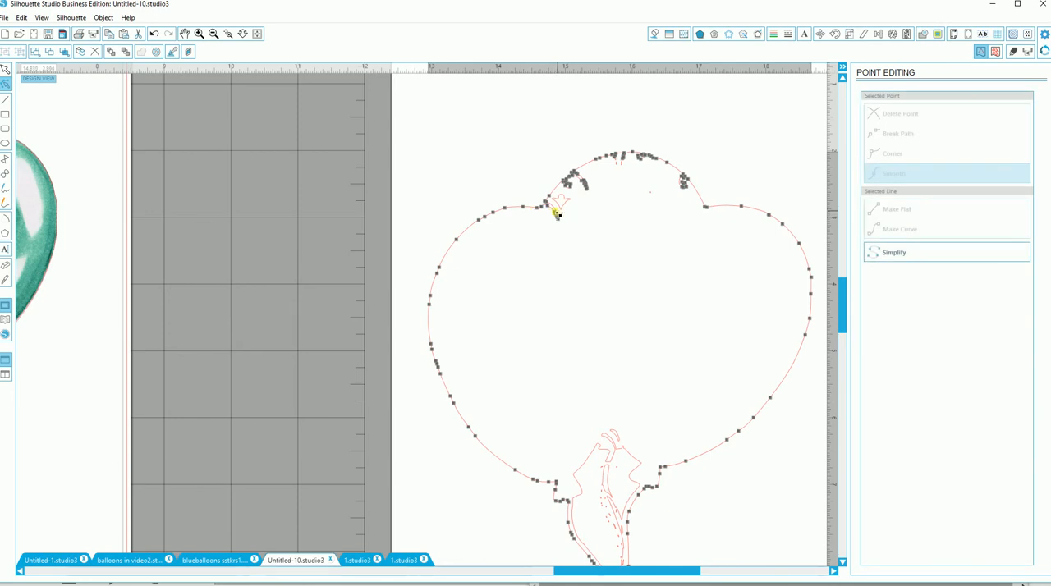
pyautogui.click(556, 215)
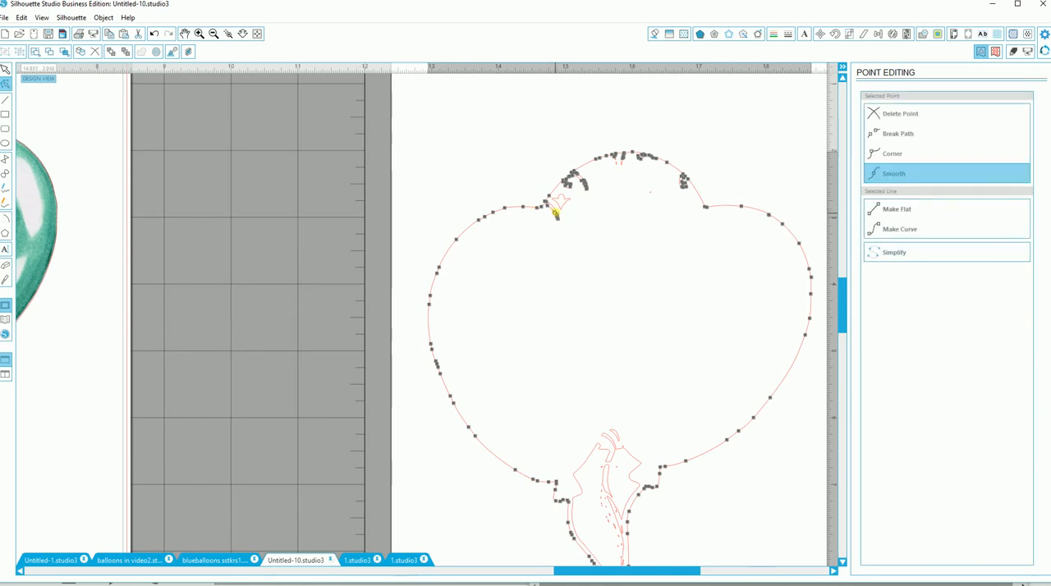
pyautogui.click(907, 114)
pyautogui.click(908, 115)
pyautogui.click(908, 116)
pyautogui.click(556, 212)
pyautogui.click(879, 115)
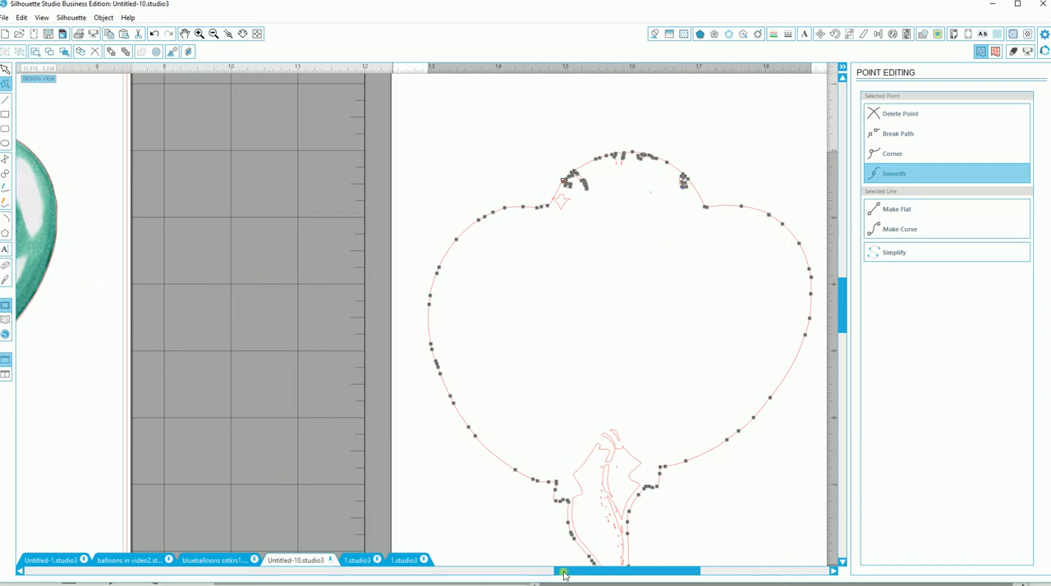
# Step: Ungroup the printed balloon bunch on the page into separate balloons
pyautogui.moveTo(564, 575); pyautogui.dragTo(555, 575)
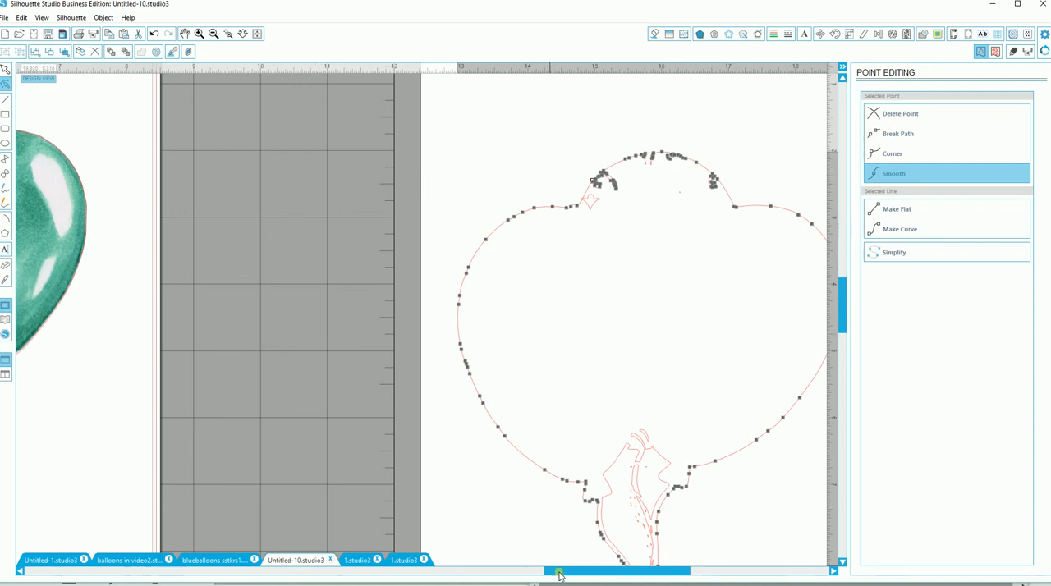
pyautogui.moveTo(559, 574); pyautogui.dragTo(389, 580)
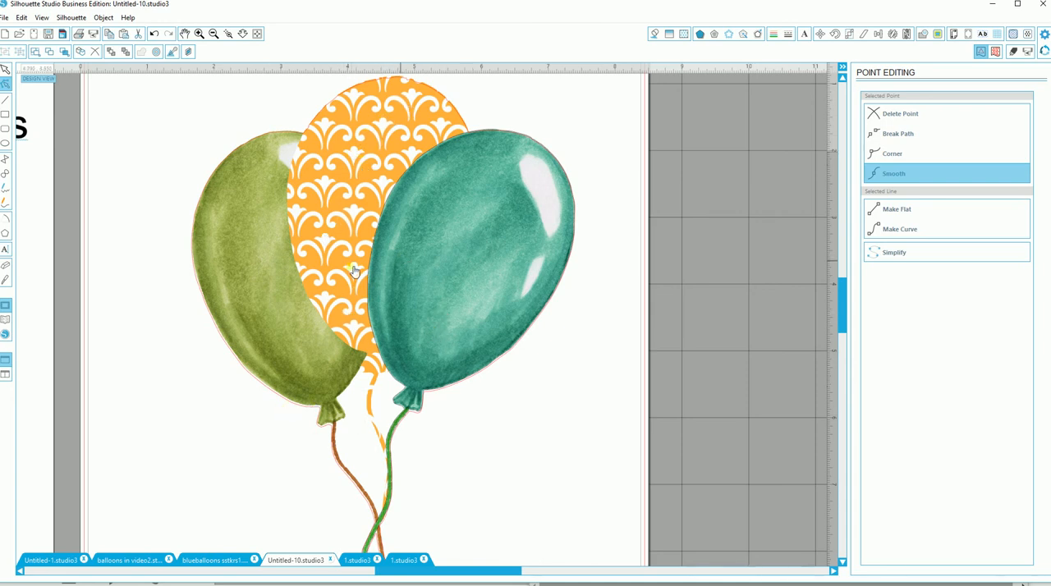
pyautogui.click(364, 301)
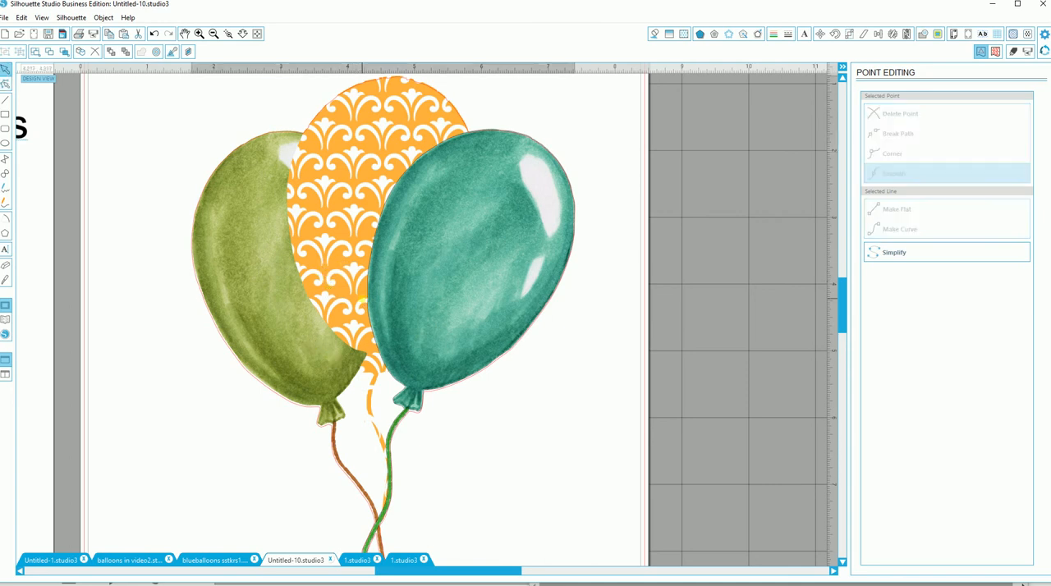
pyautogui.click(17, 54)
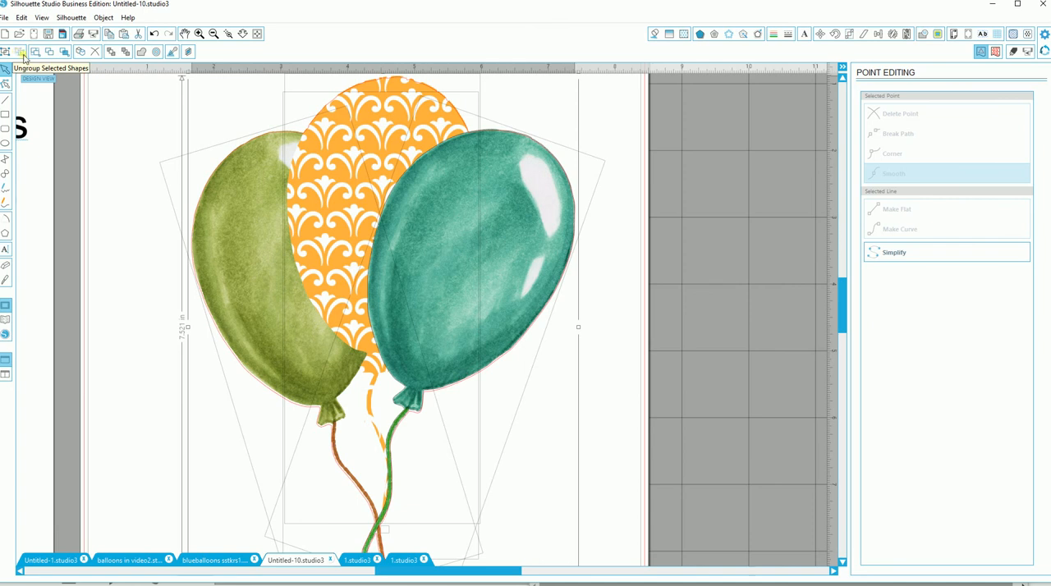
pyautogui.click(127, 116)
# Step: Fill the middle balloon with solid light blue, and replace that fill with the purple watercolor pattern
pyautogui.click(350, 164)
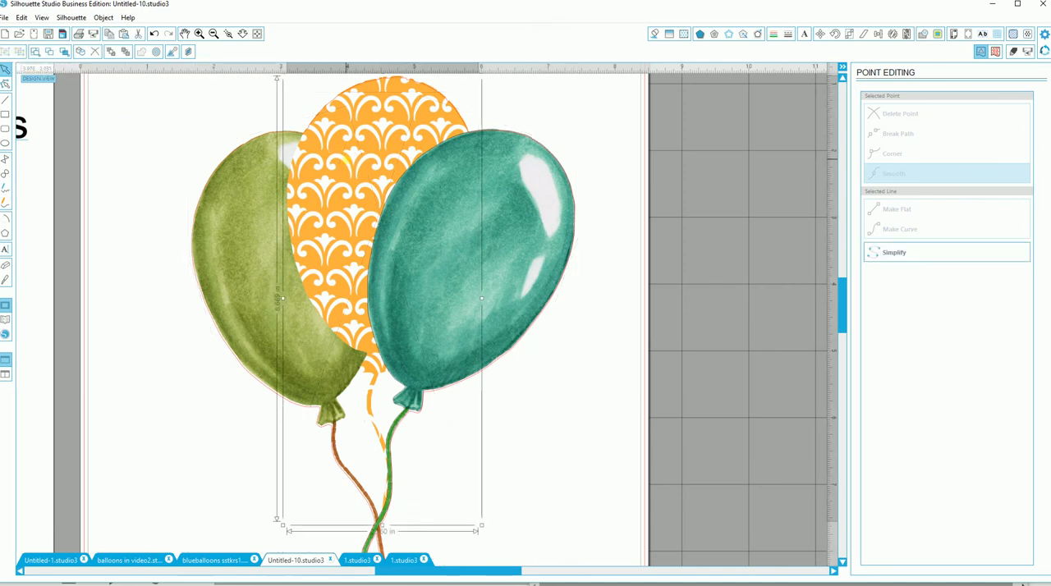
pyautogui.click(654, 36)
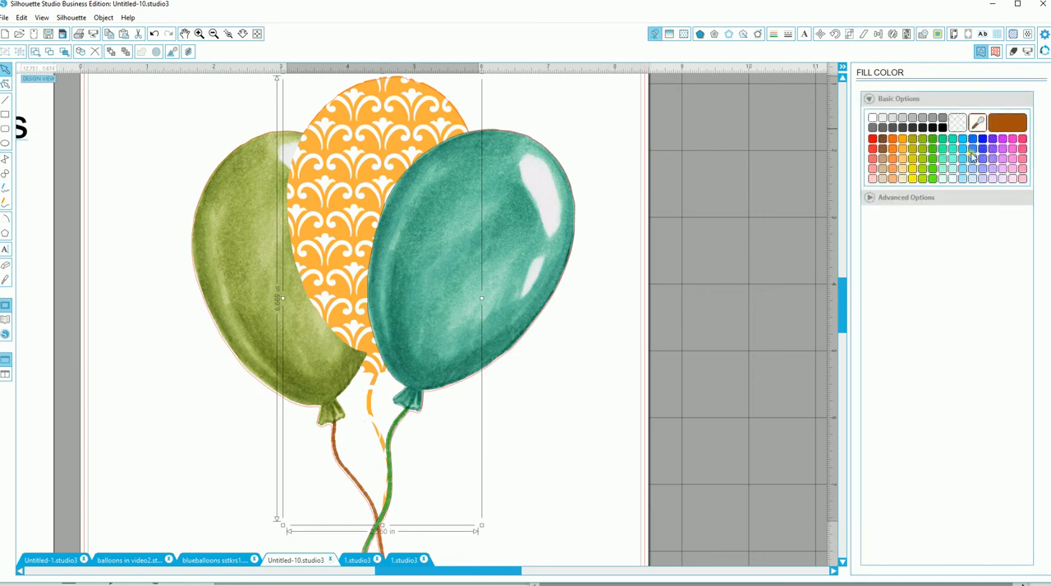
pyautogui.click(964, 150)
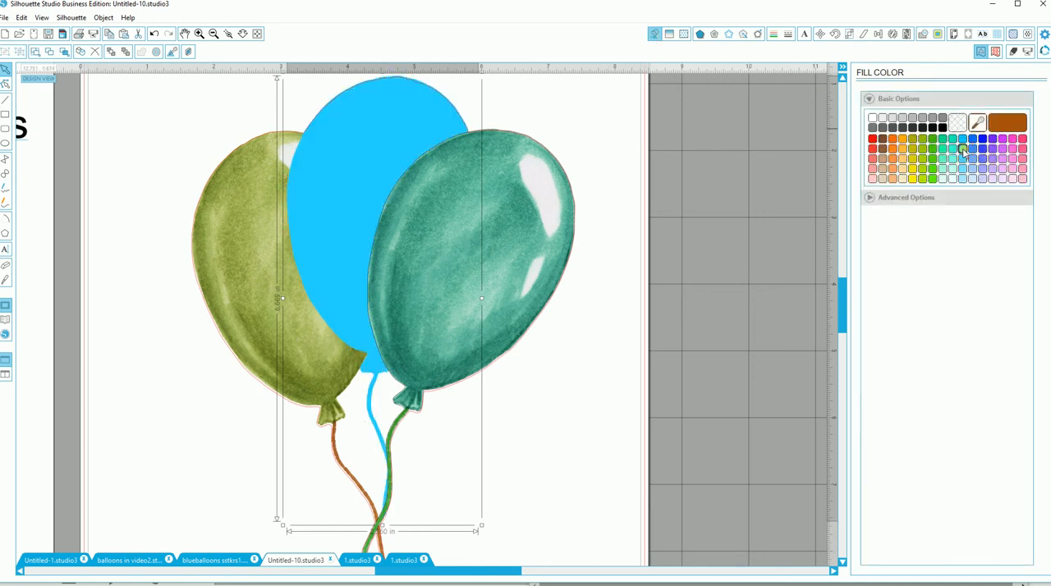
pyautogui.click(686, 36)
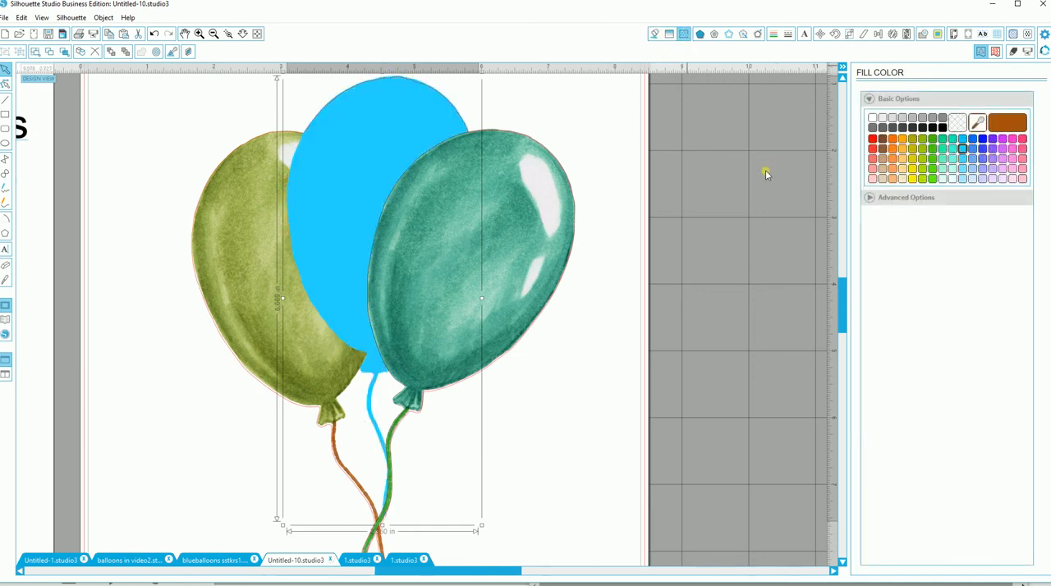
pyautogui.moveTo(1028, 135); pyautogui.dragTo(1028, 350)
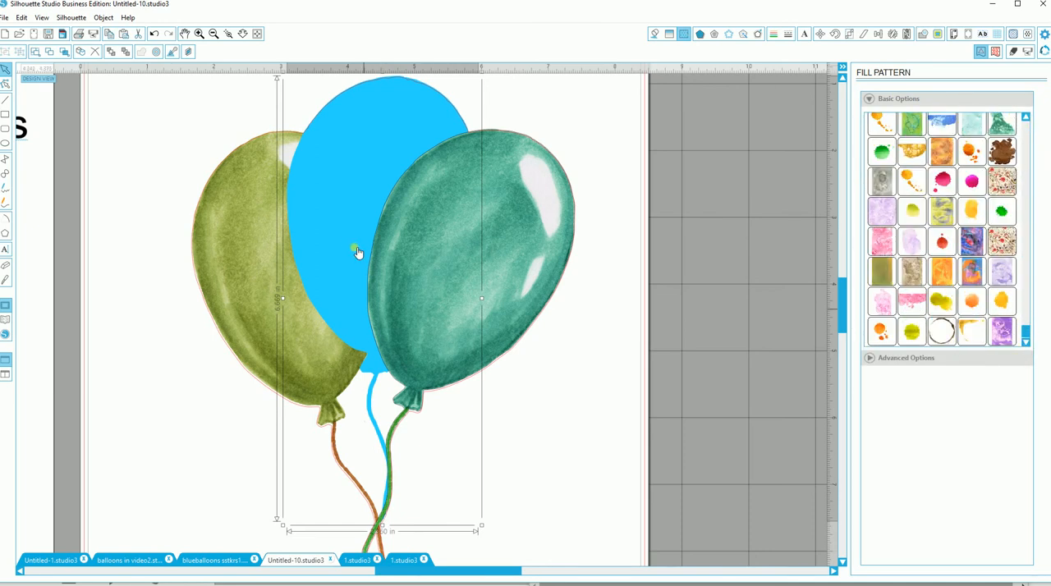
pyautogui.click(1004, 331)
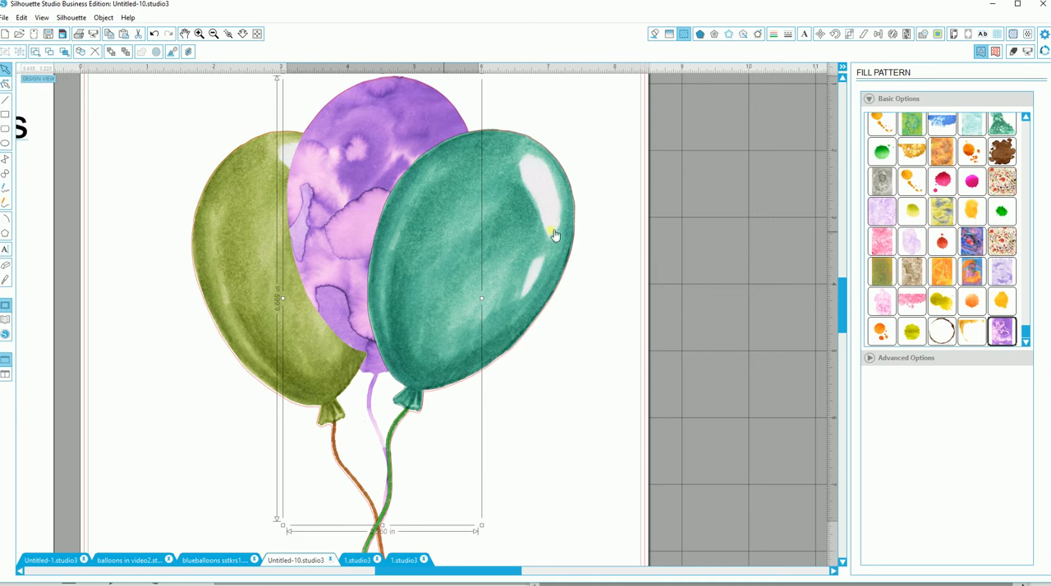
pyautogui.click(593, 338)
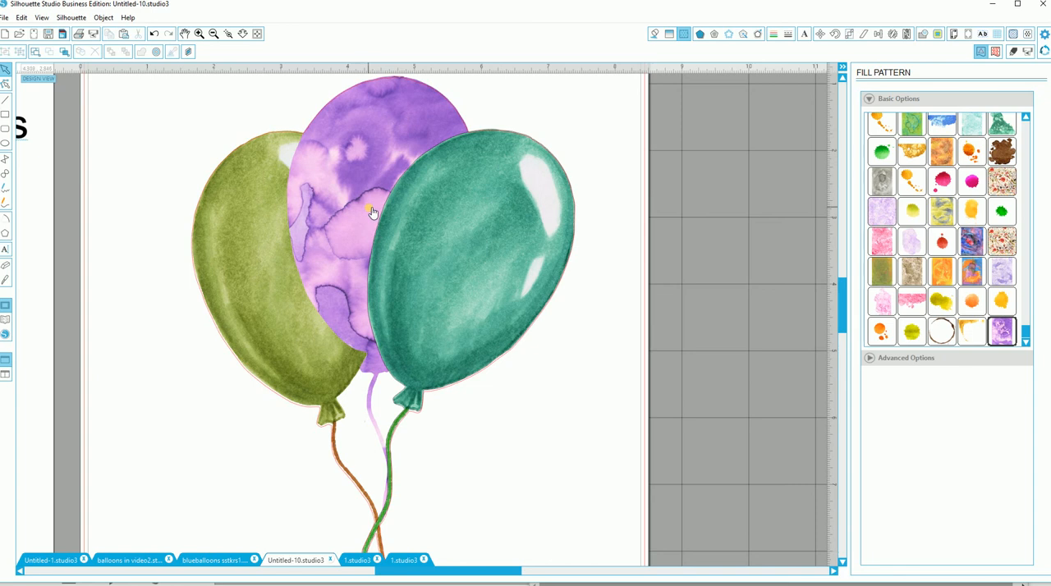
# Step: Try moving the middle balloon down between the other two, and undo the move
pyautogui.moveTo(372, 212); pyautogui.dragTo(361, 268)
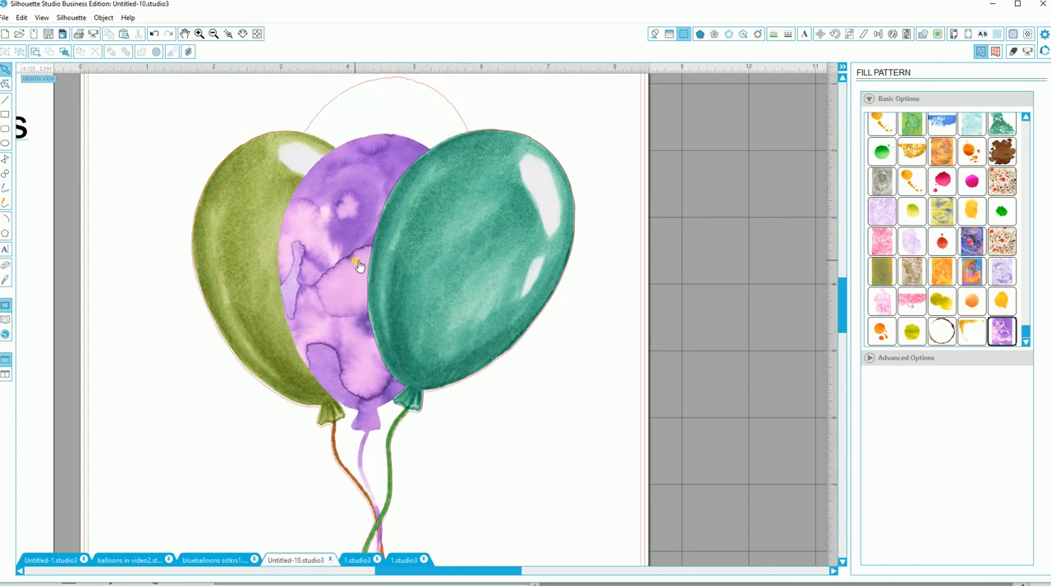
pyautogui.hotkey('ctrl', 'z')
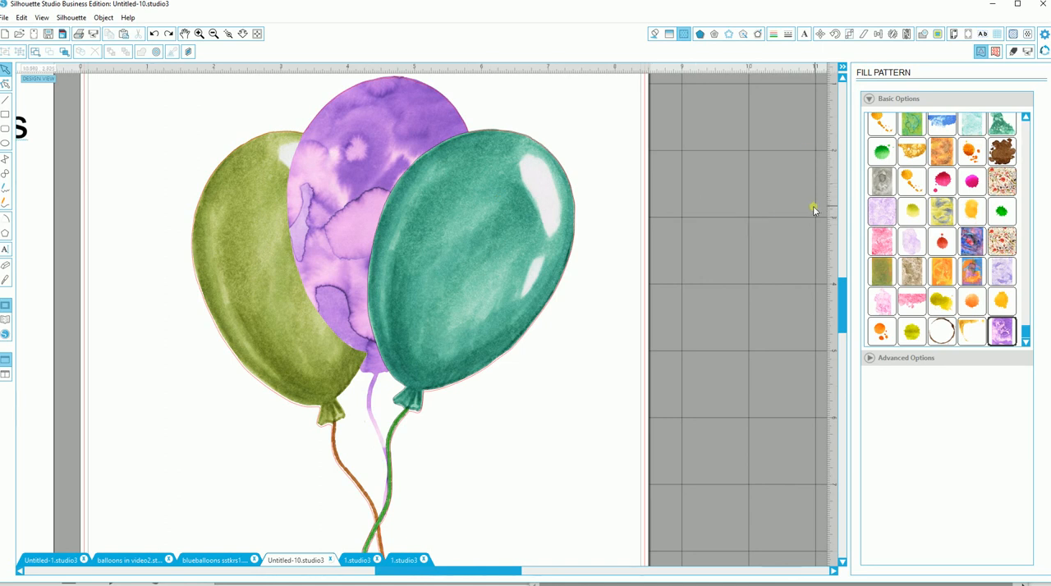
# Step: Move the traced outline up away from its inner pieces, and delete the isolated knot and string pieces
pyautogui.click(212, 34)
pyautogui.click(213, 33)
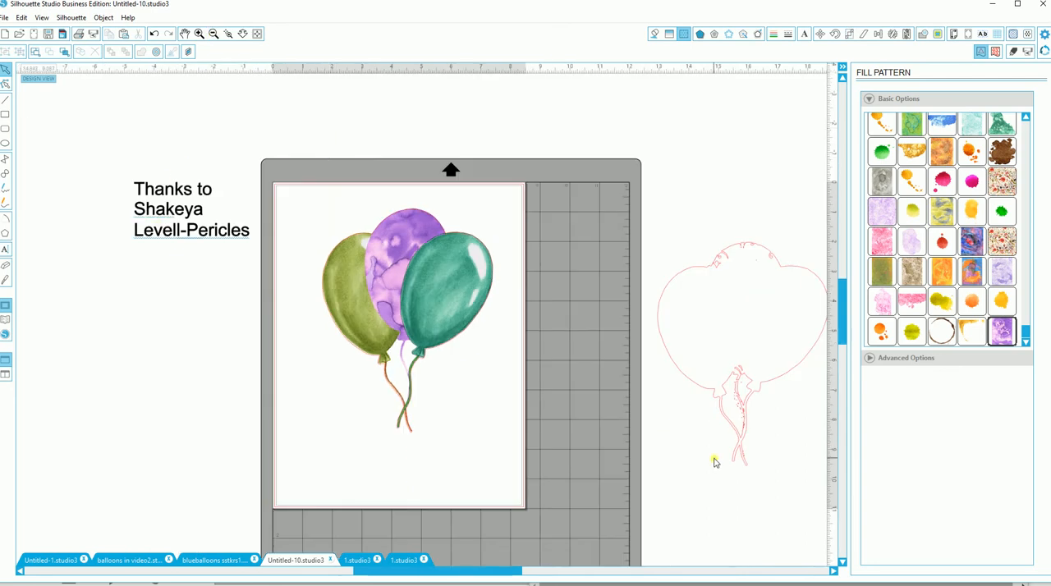
pyautogui.moveTo(704, 388); pyautogui.dragTo(595, 307)
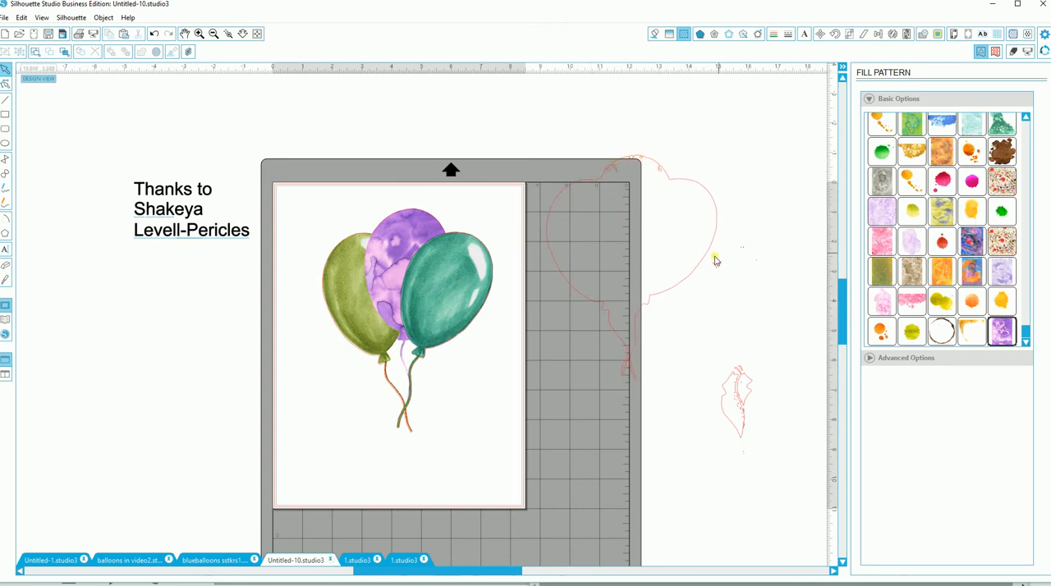
pyautogui.moveTo(709, 267); pyautogui.dragTo(770, 218)
pyautogui.moveTo(720, 349); pyautogui.dragTo(754, 450)
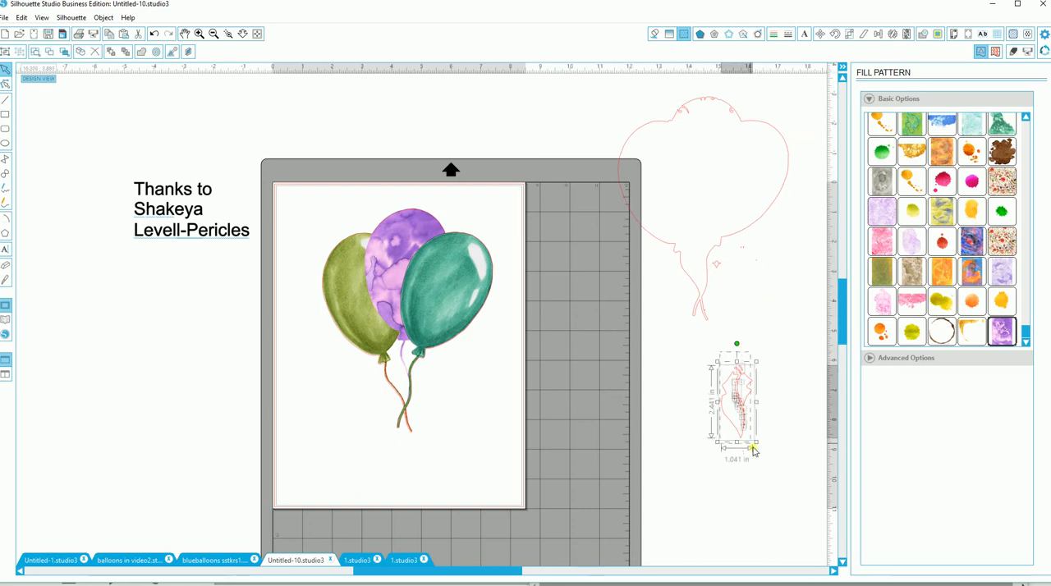
pyautogui.press('Delete')
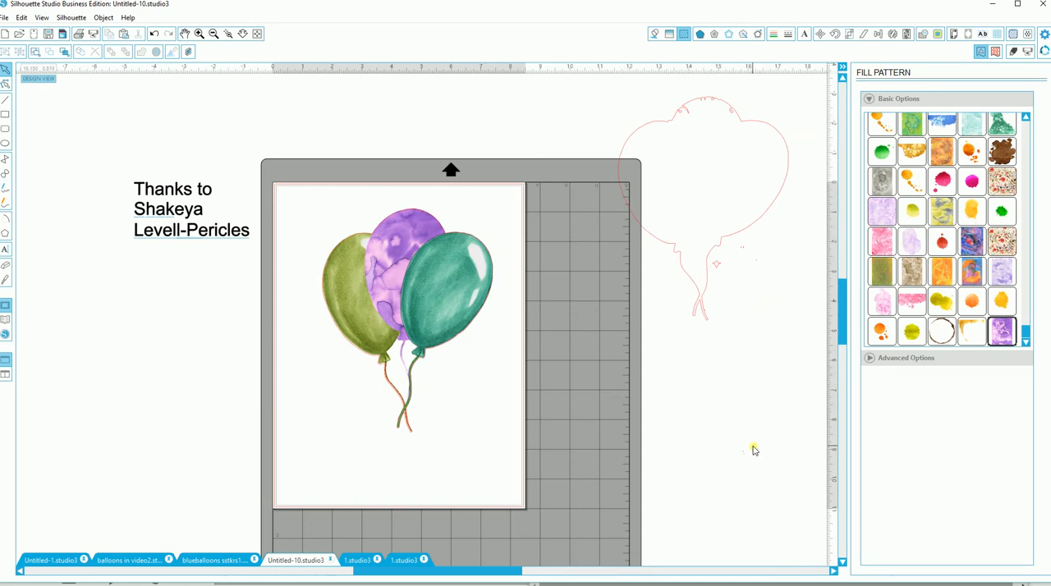
# Step: Delete the traced balloon outline and the small star-shaped piece below it
pyautogui.click(720, 254)
pyautogui.press('Delete')
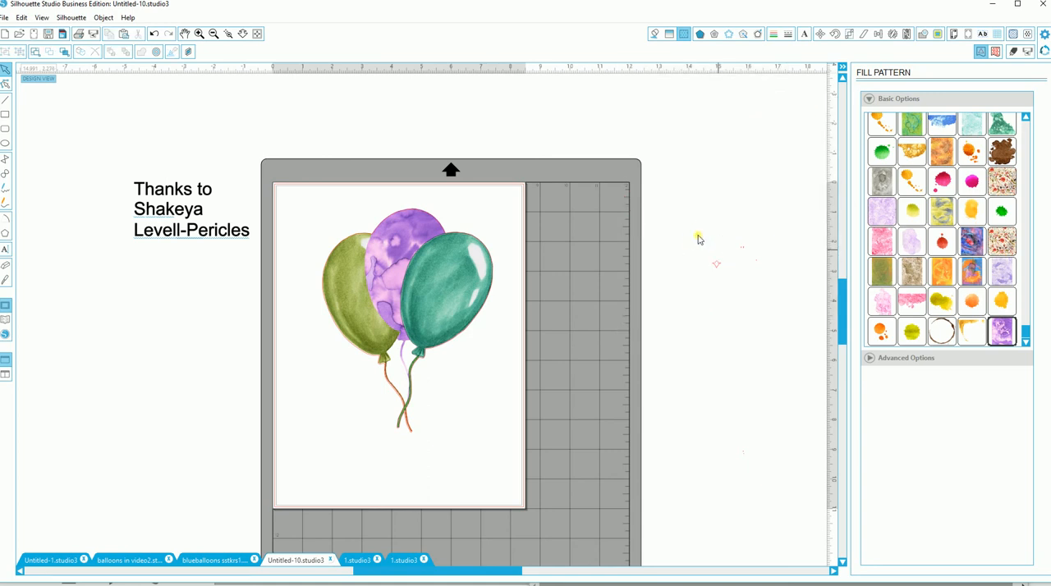
pyautogui.moveTo(698, 238); pyautogui.dragTo(727, 279)
pyautogui.press('Delete')
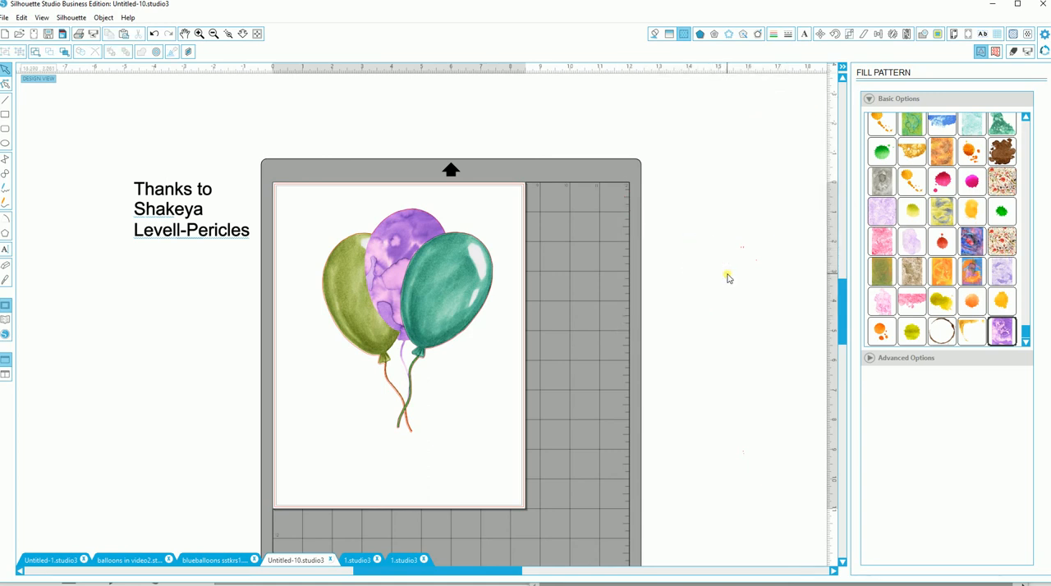